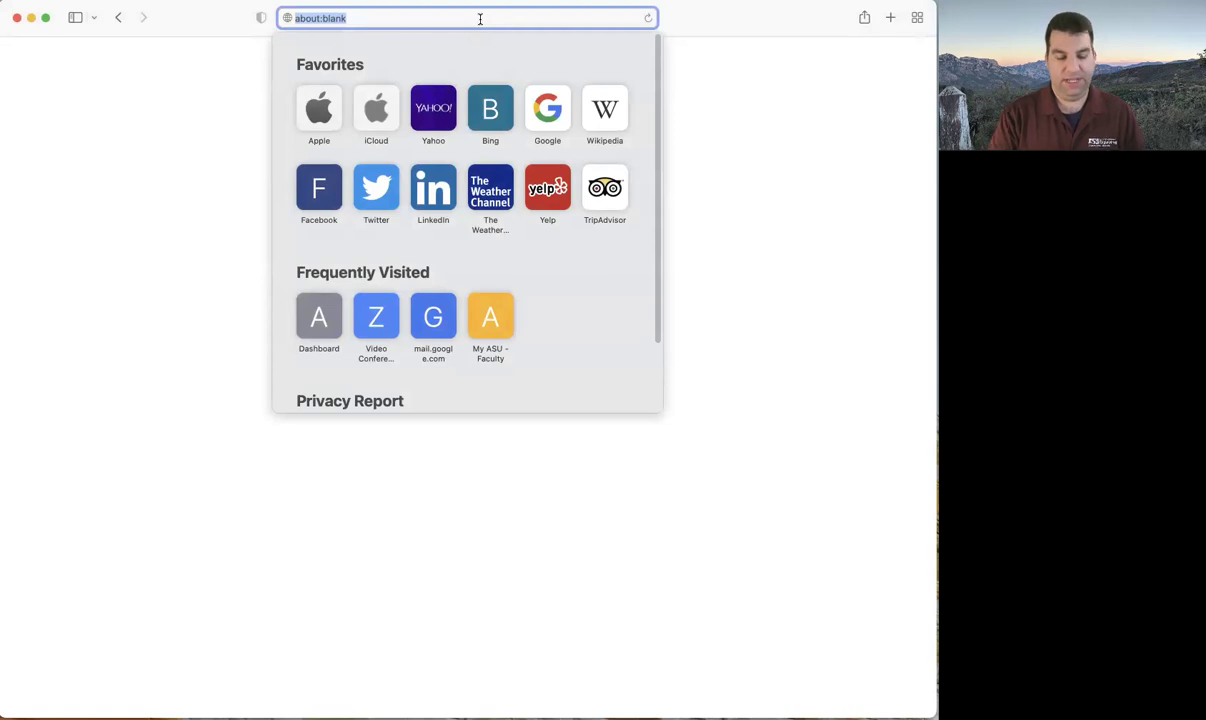
- Go to insightmaker.com and open the site's login page
type("insightmaker")
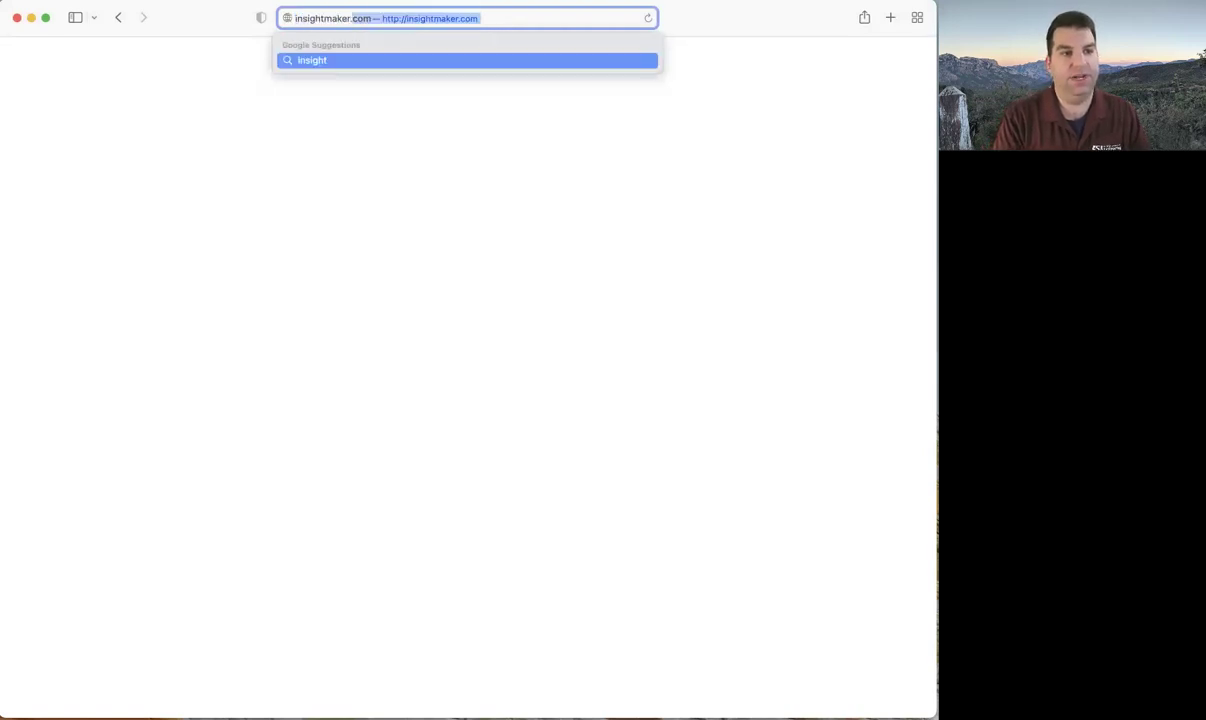
key("Return")
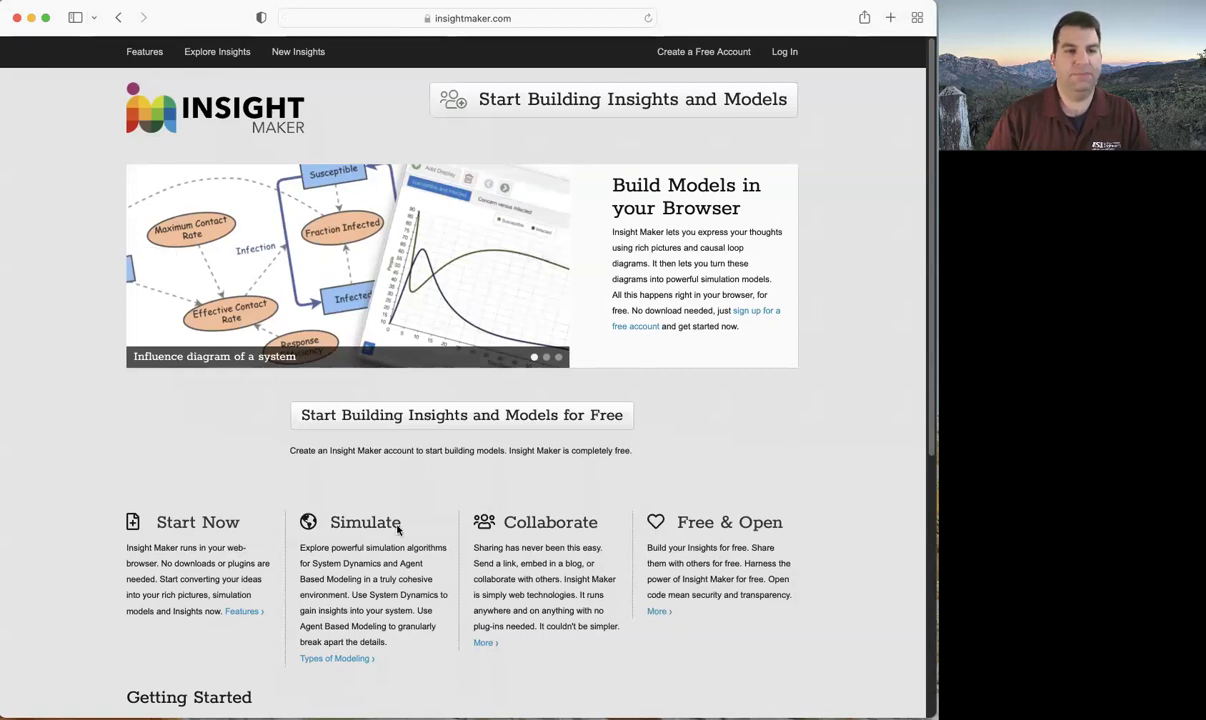
mouse_move(513, 170)
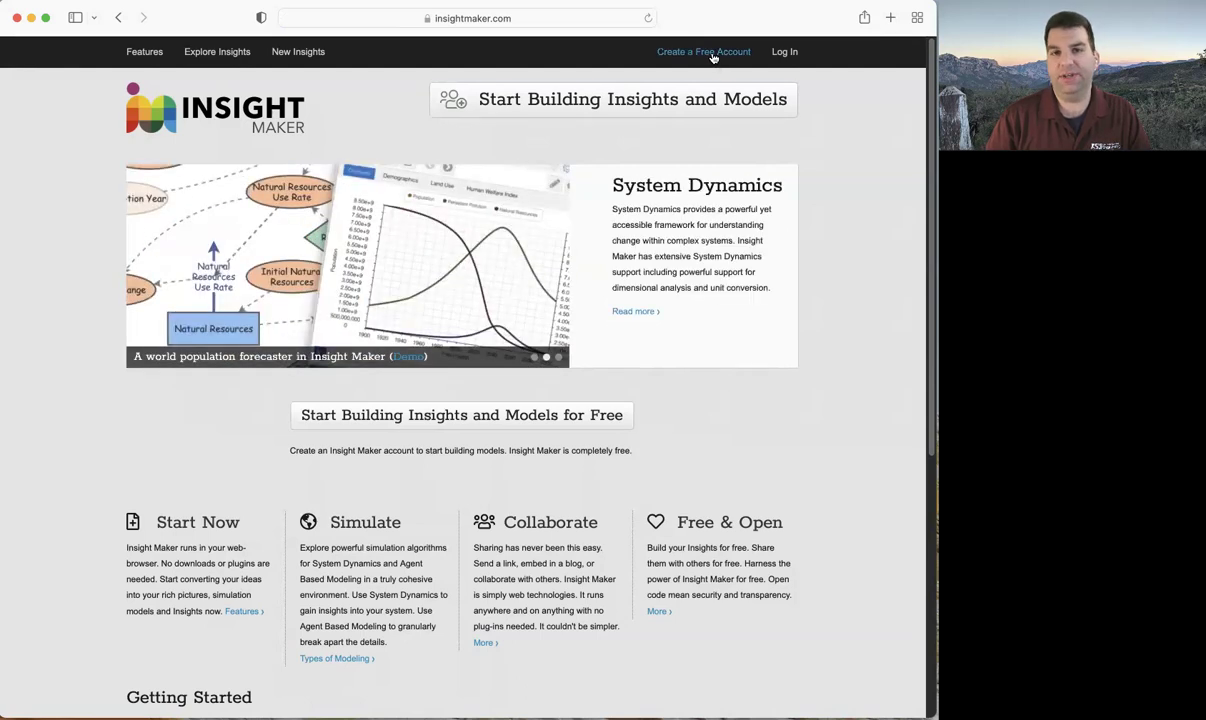
left_click(790, 52)
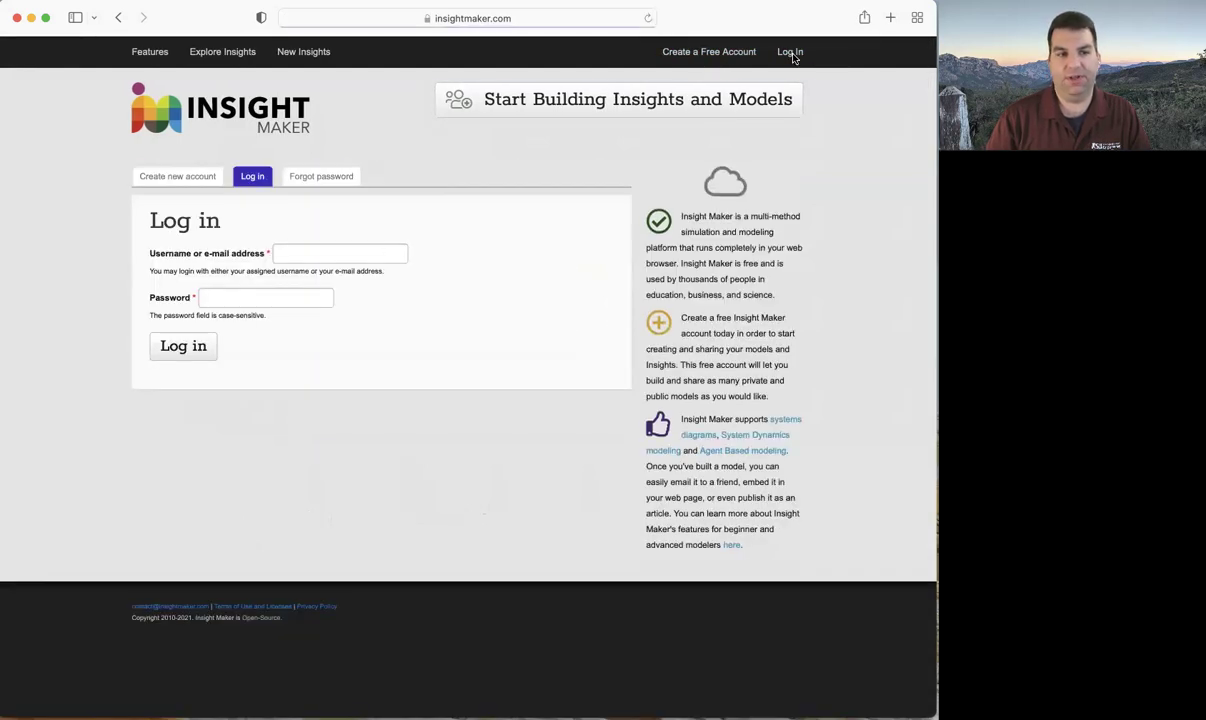
- Fill in the saved username and account password through autofill and log in
left_click(330, 284)
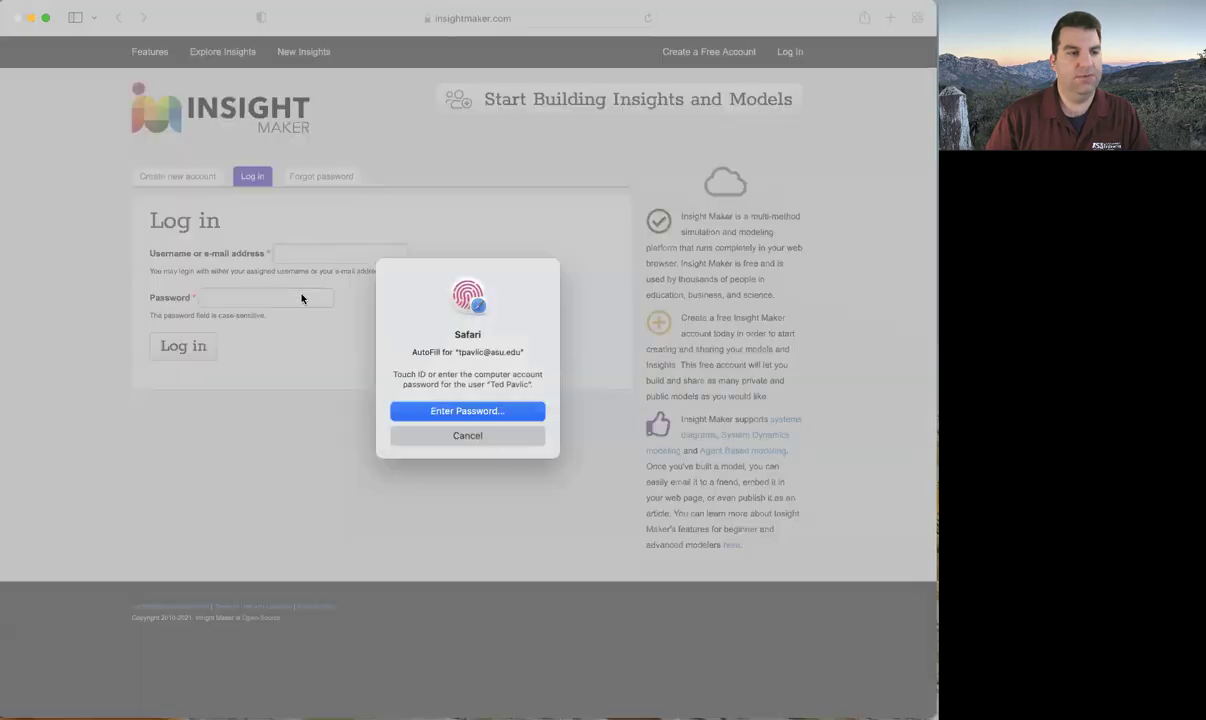
key("Escape")
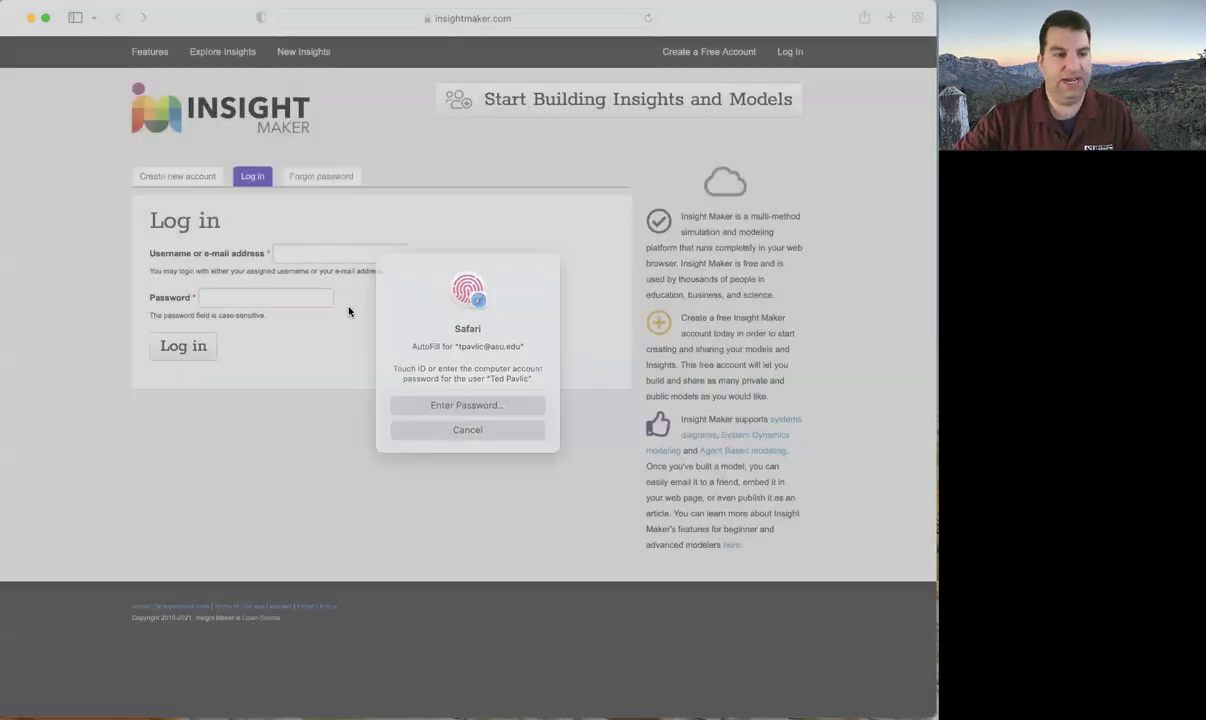
left_click(200, 347)
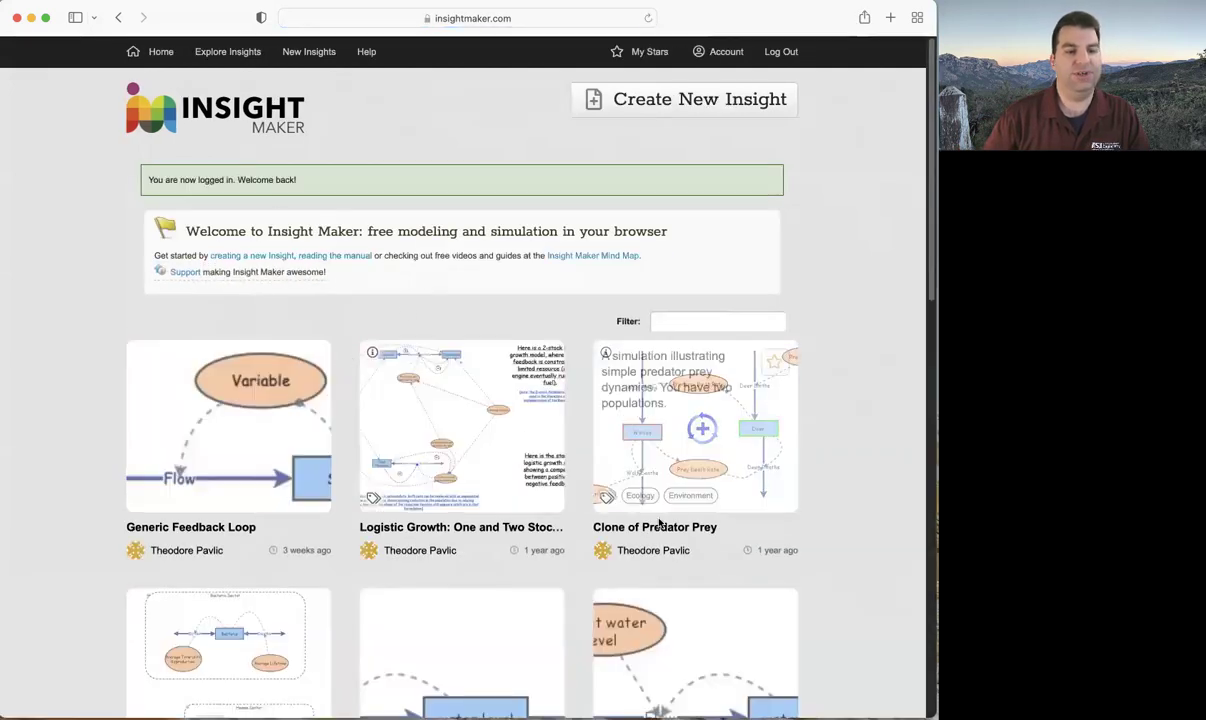
- Create a new Insight from the account's home page and clear the demo model from its canvas
mouse_move(504, 466)
scroll(504, 460, "down", 10)
scroll(504, 460, "up", 10)
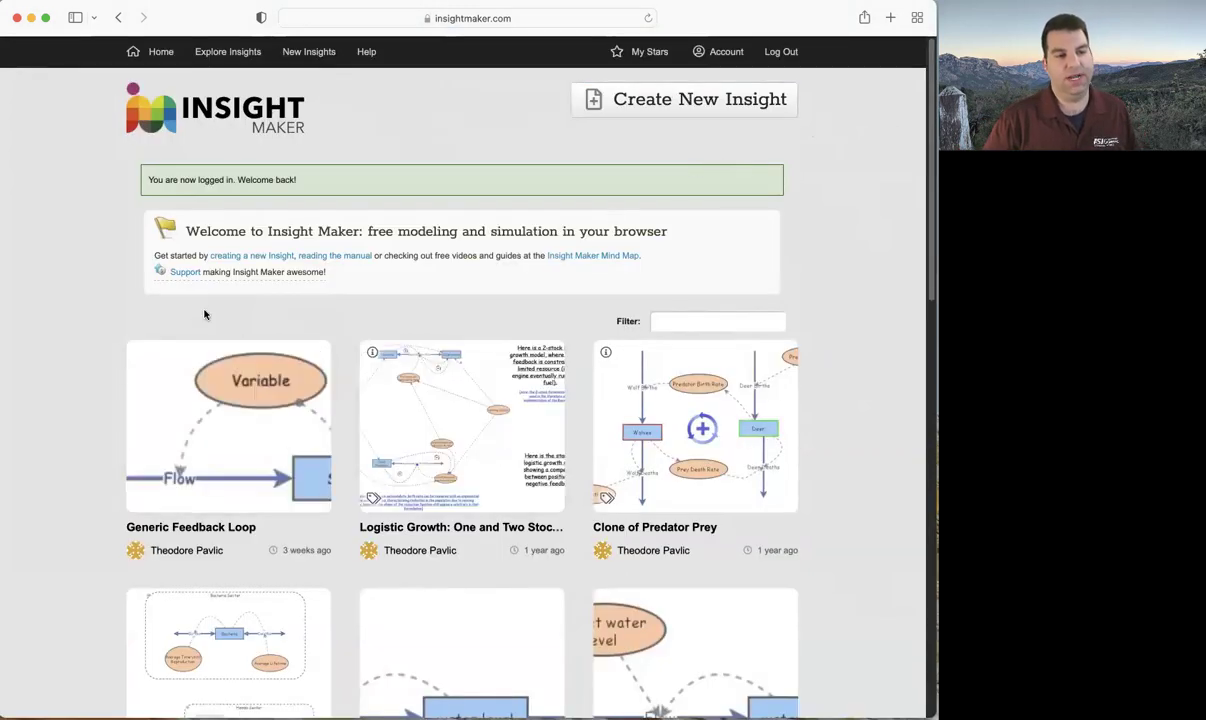
left_click(770, 108)
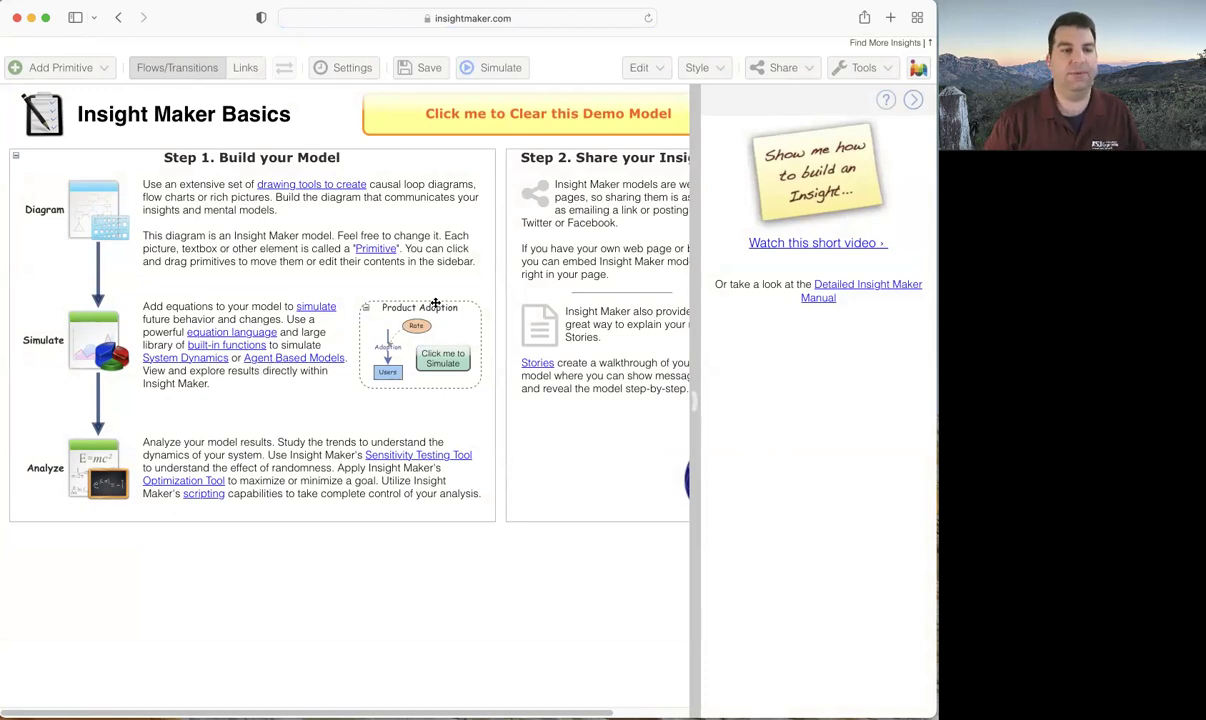
left_click(530, 116)
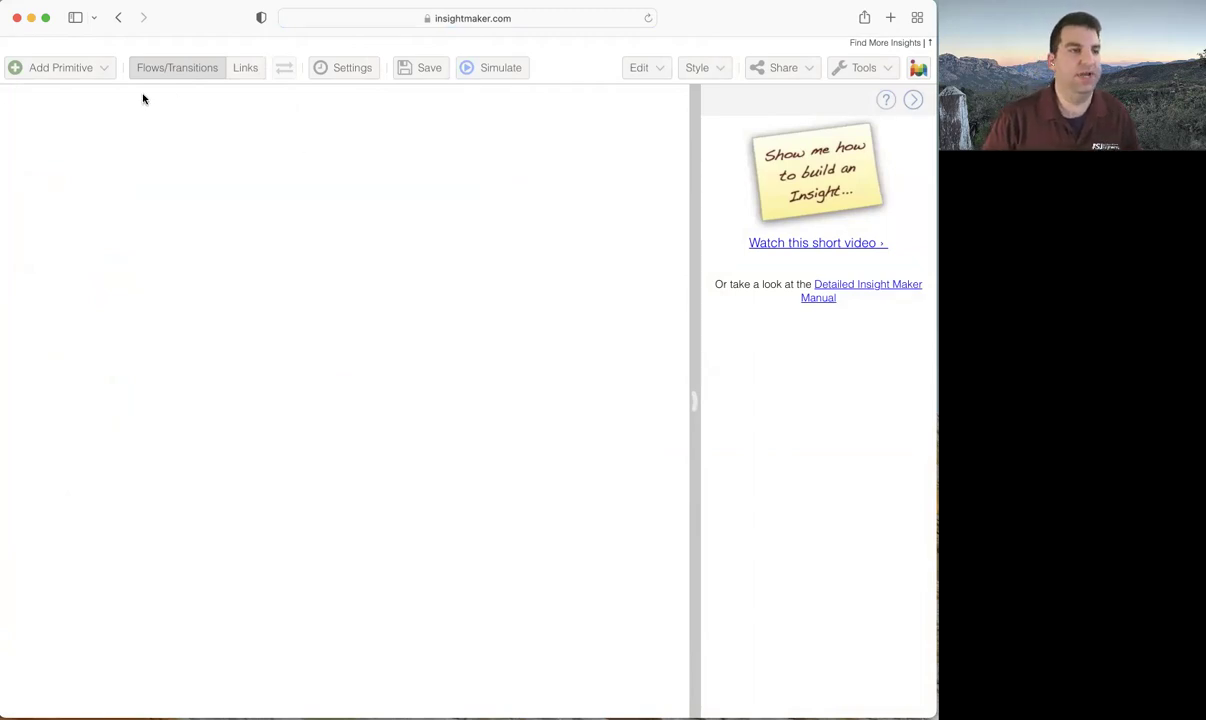
- Add a variable to the blank canvas and name it Fish Population
left_click(104, 72)
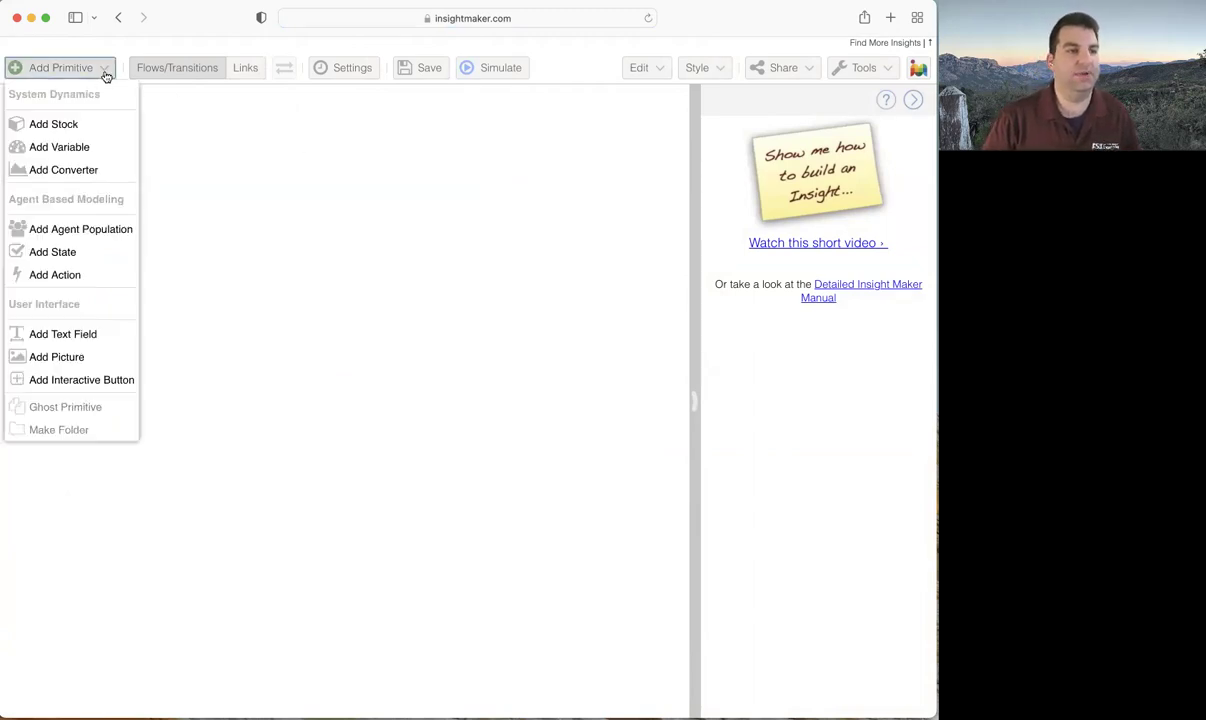
left_click(109, 149)
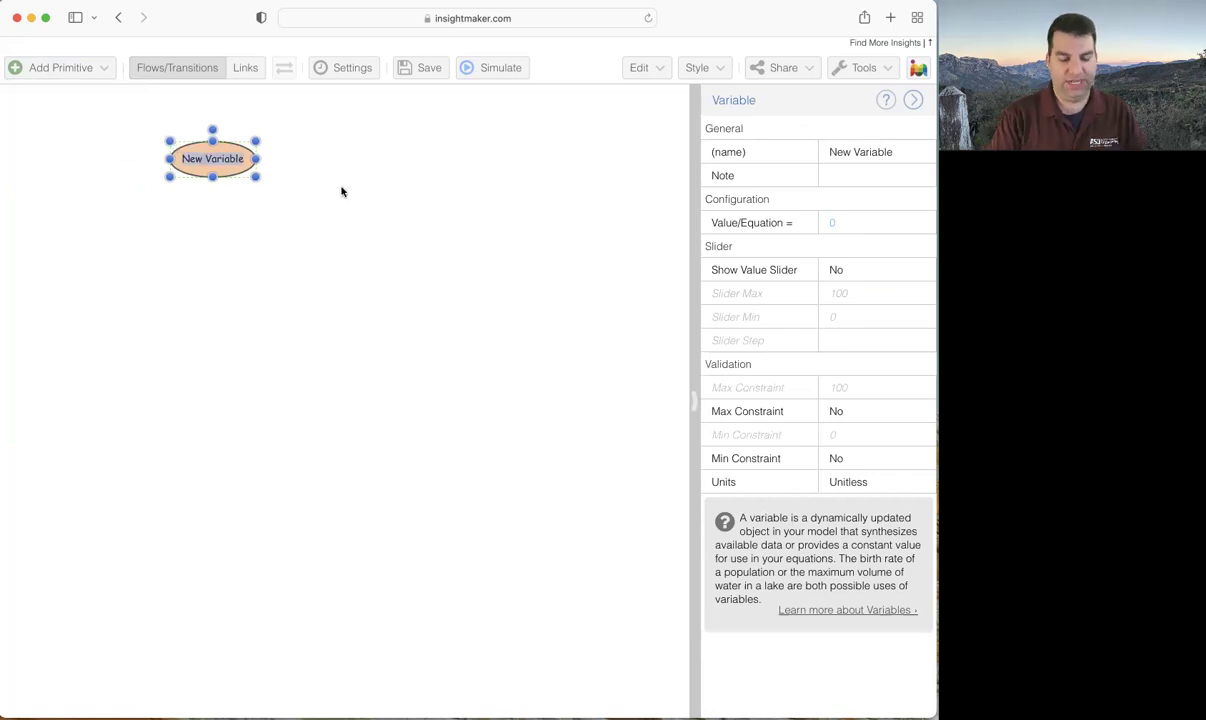
double_click(228, 160)
left_click(195, 140)
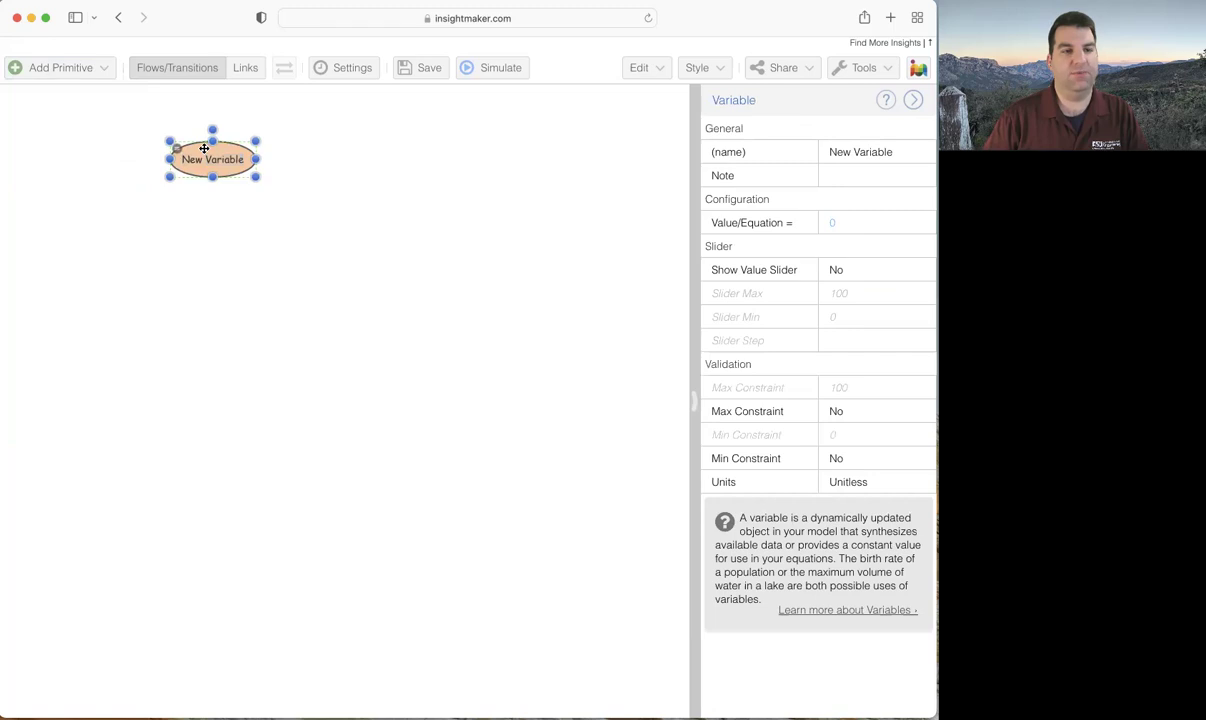
left_click(895, 150)
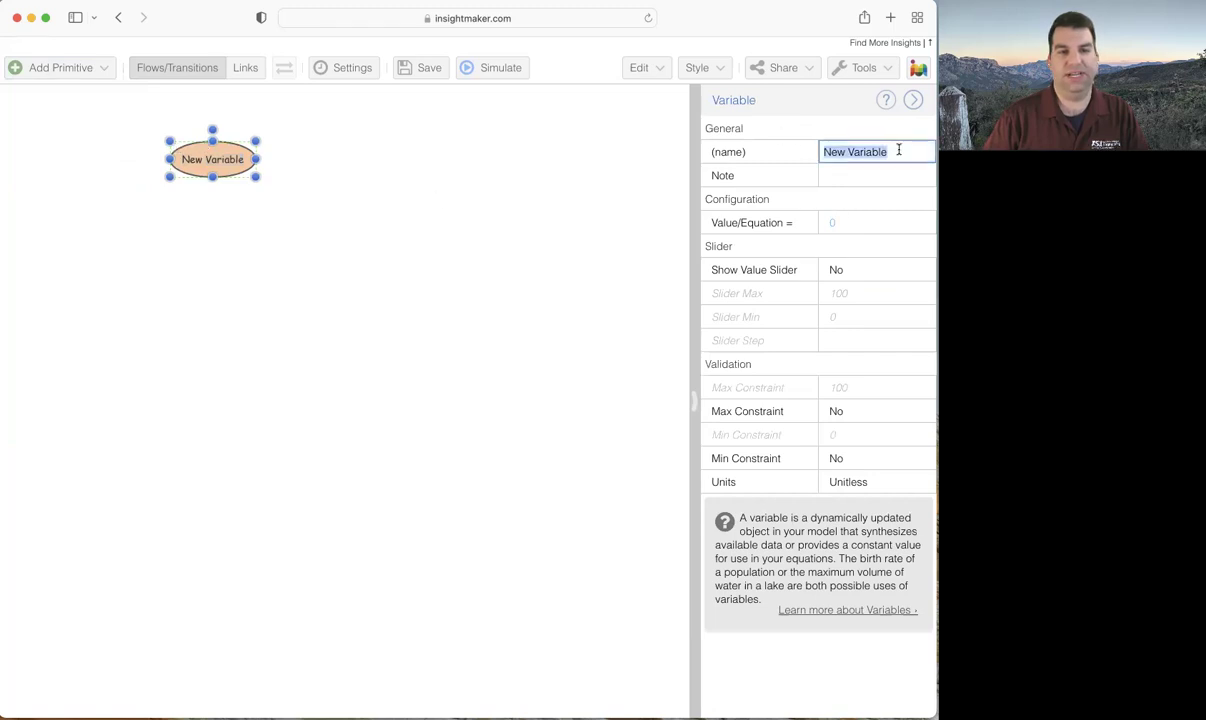
left_click(224, 160)
double_click(216, 159)
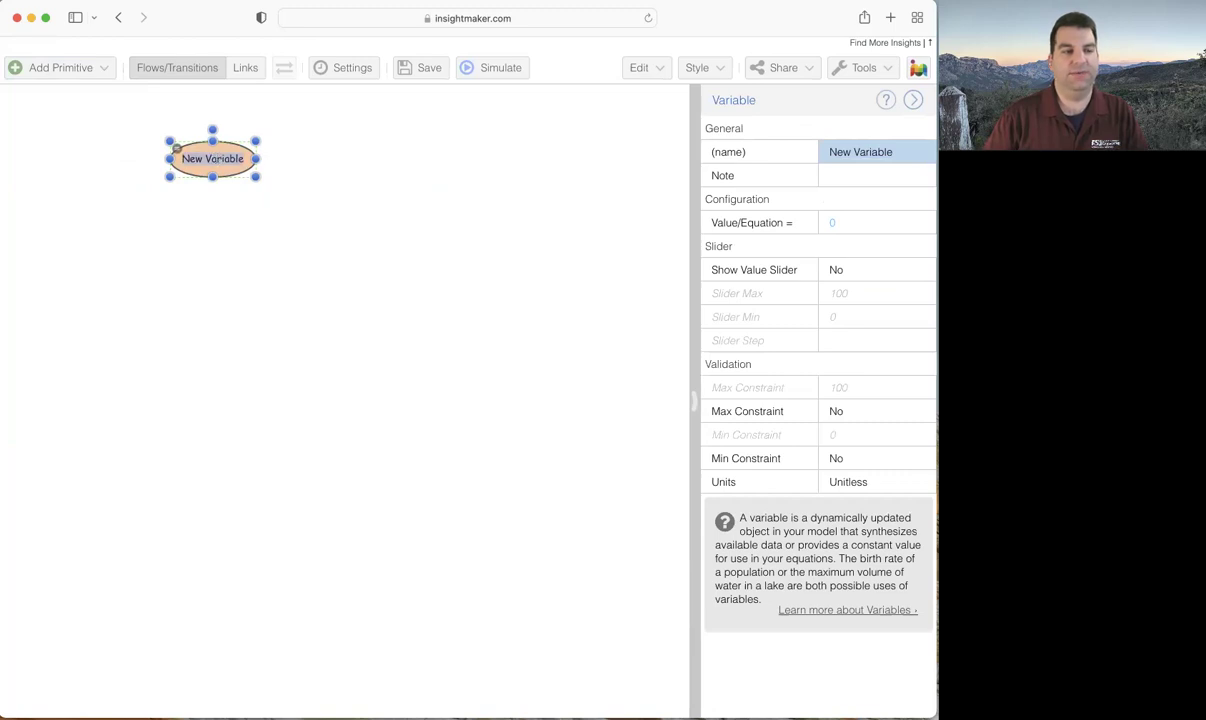
type("Fish Population")
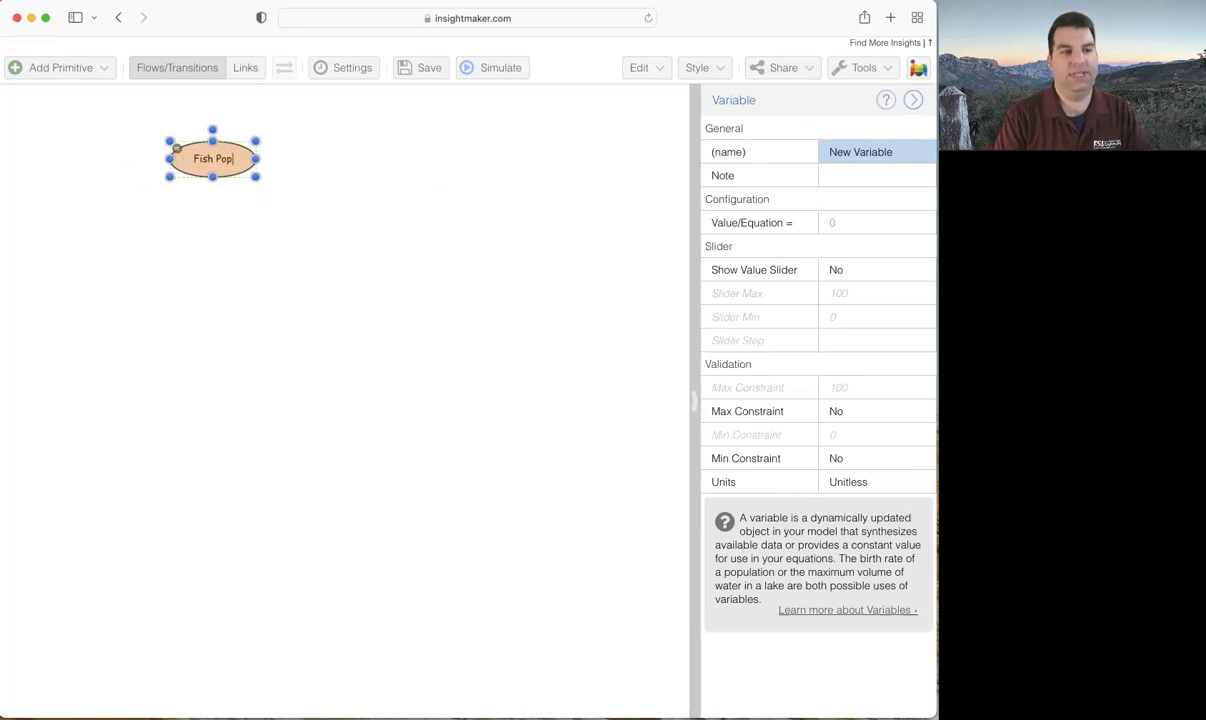
key("Return")
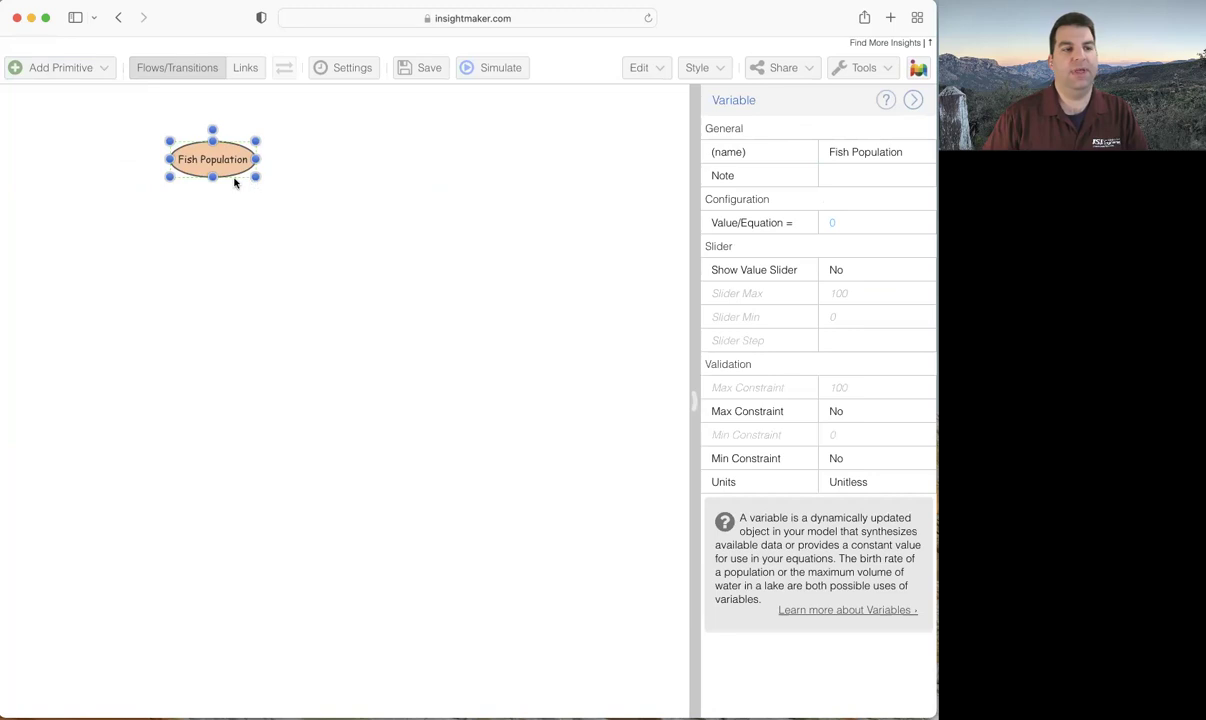
- Move the Fish Population variable down and to the right on the canvas, and set it to no fill color
left_click_drag(269, 212, 340, 301)
left_click(478, 300)
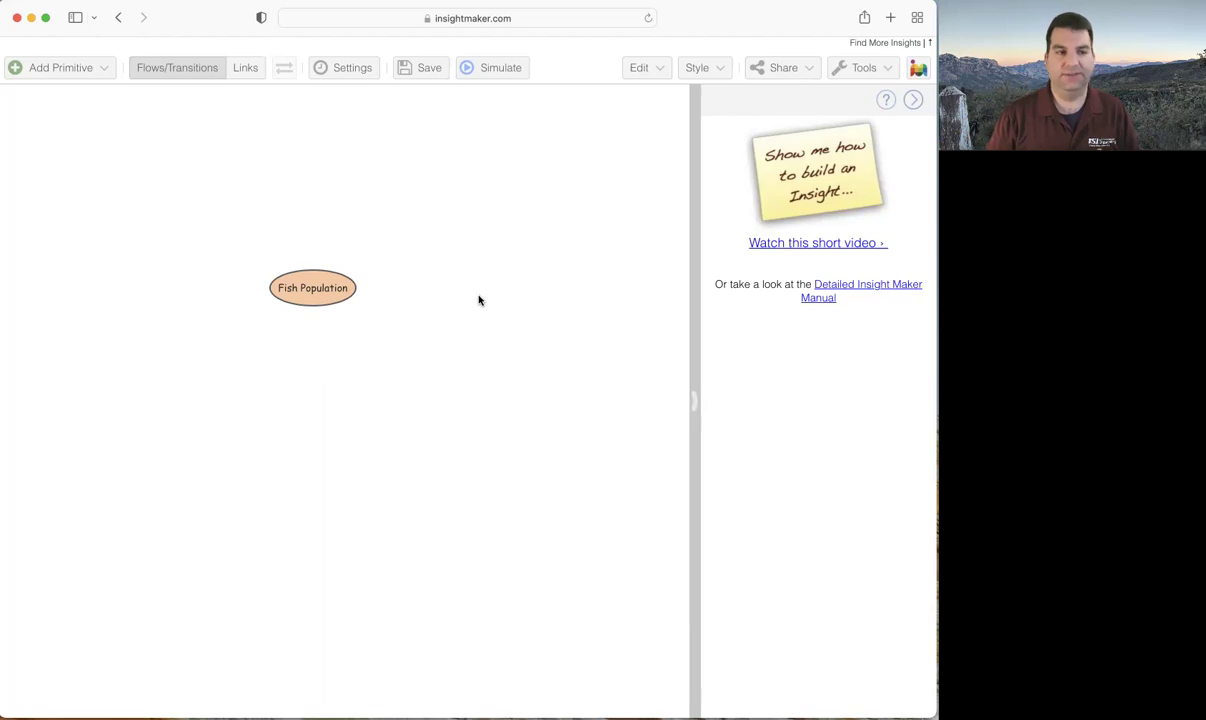
left_click(329, 277)
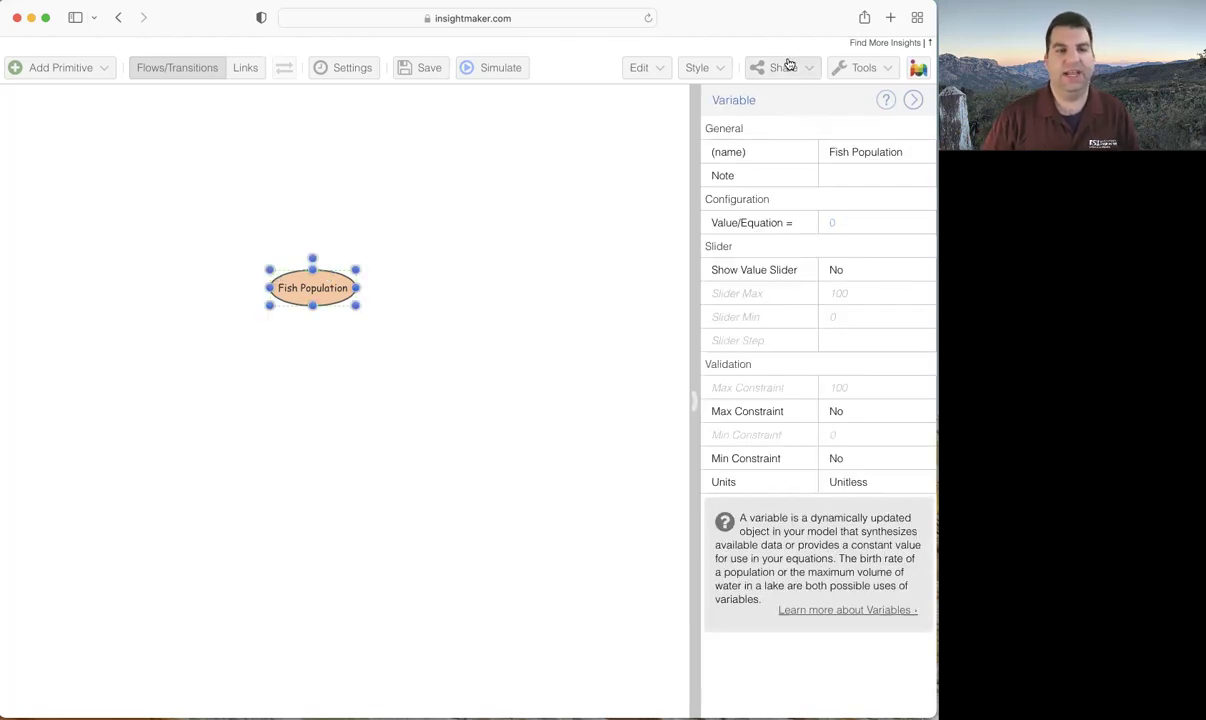
left_click(721, 70)
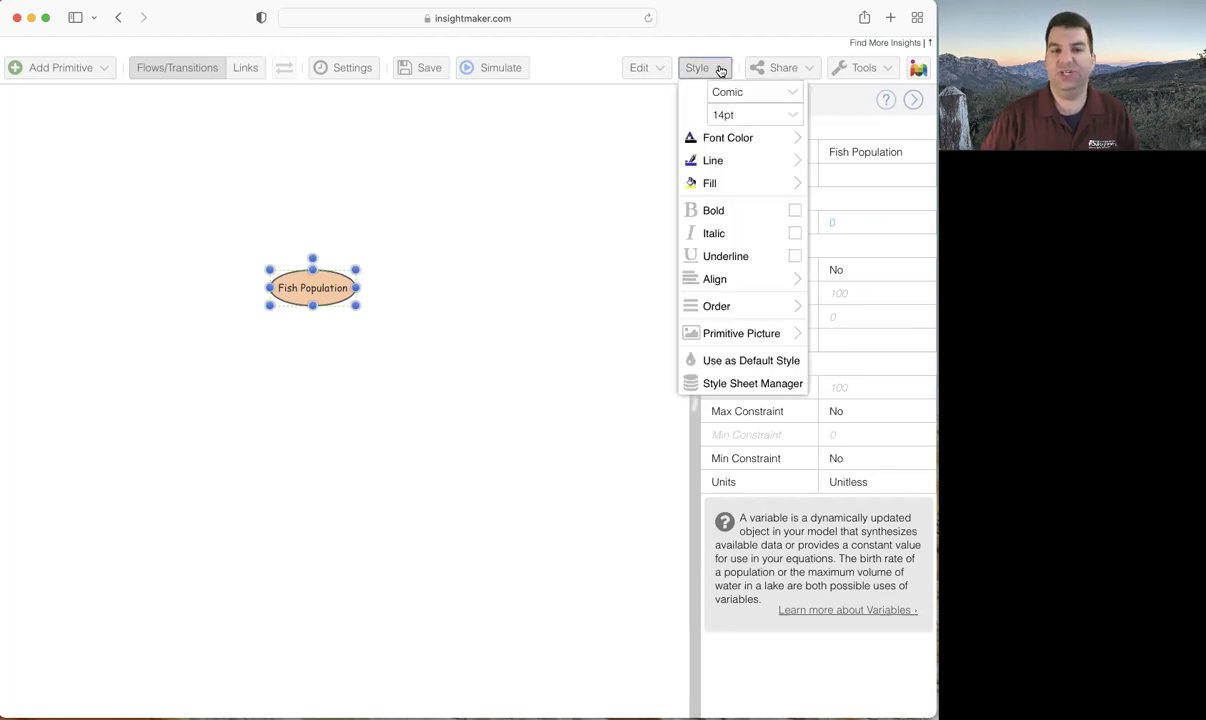
mouse_move(733, 189)
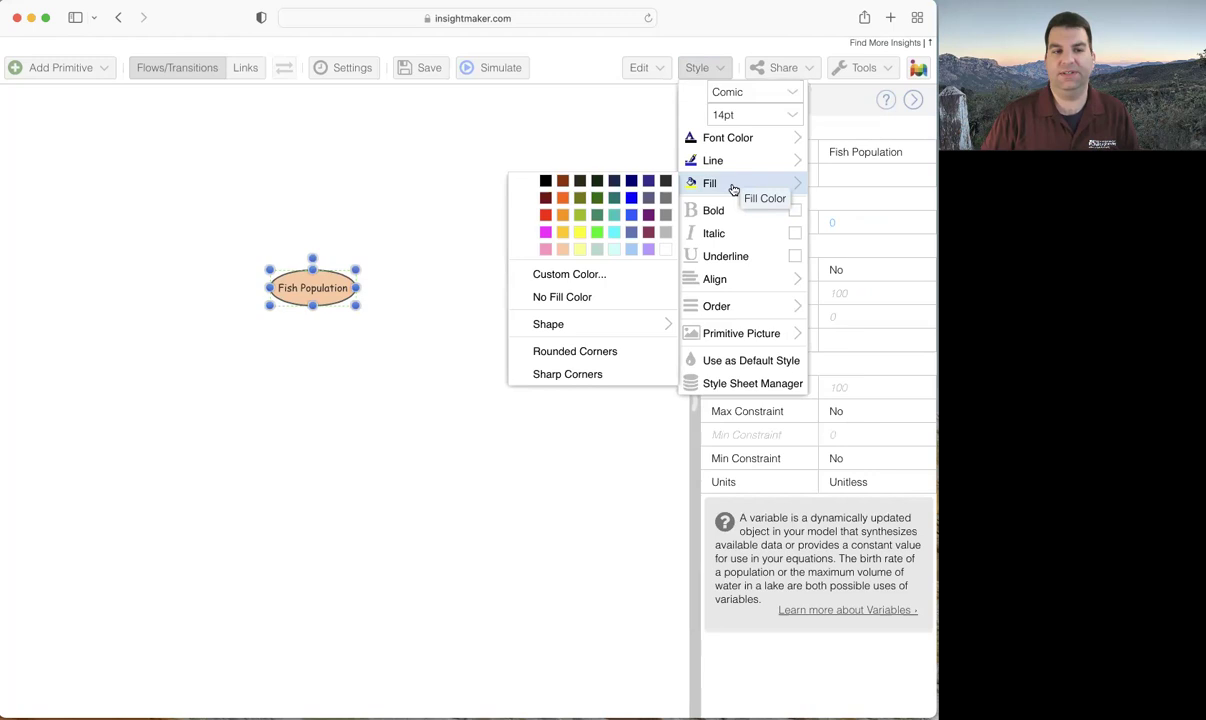
left_click(603, 302)
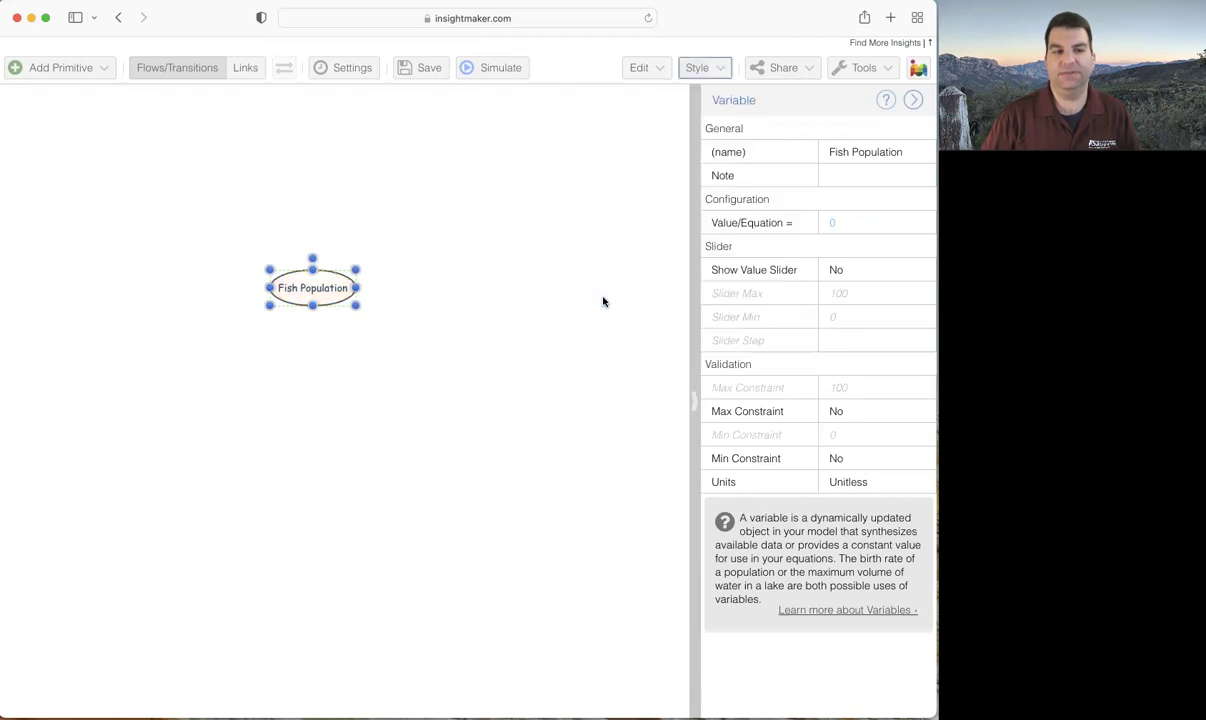
left_click(724, 69)
mouse_move(727, 160)
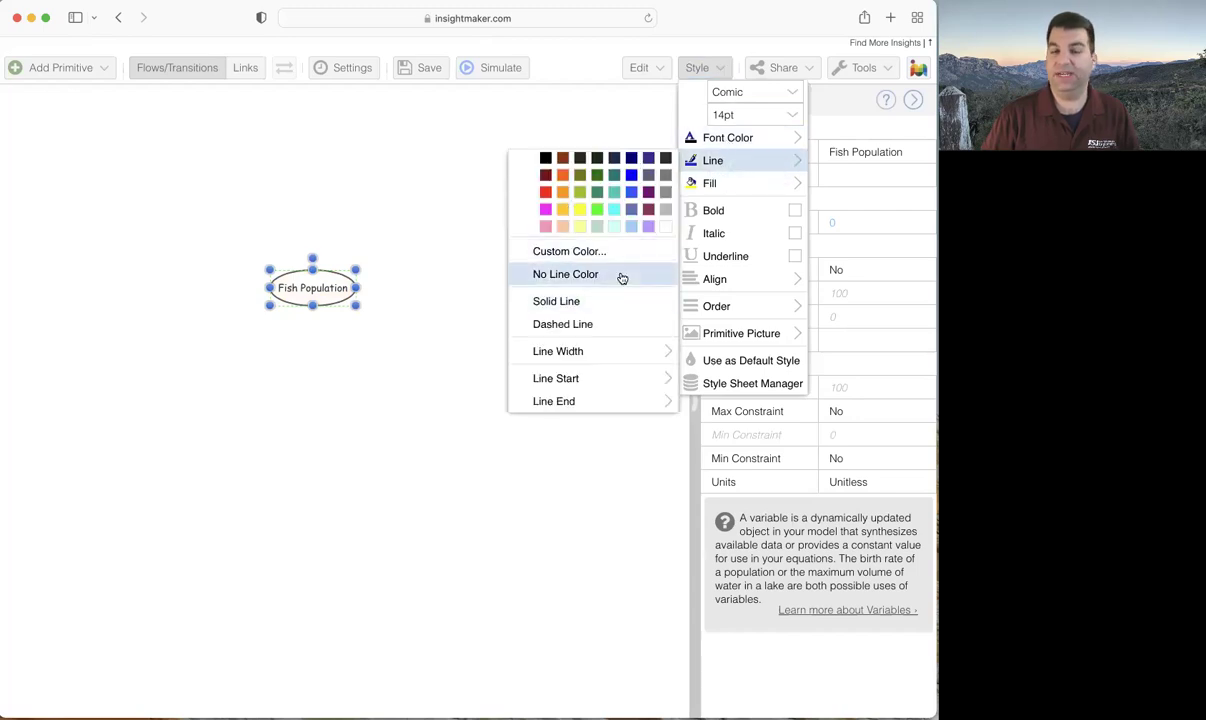
left_click(319, 241)
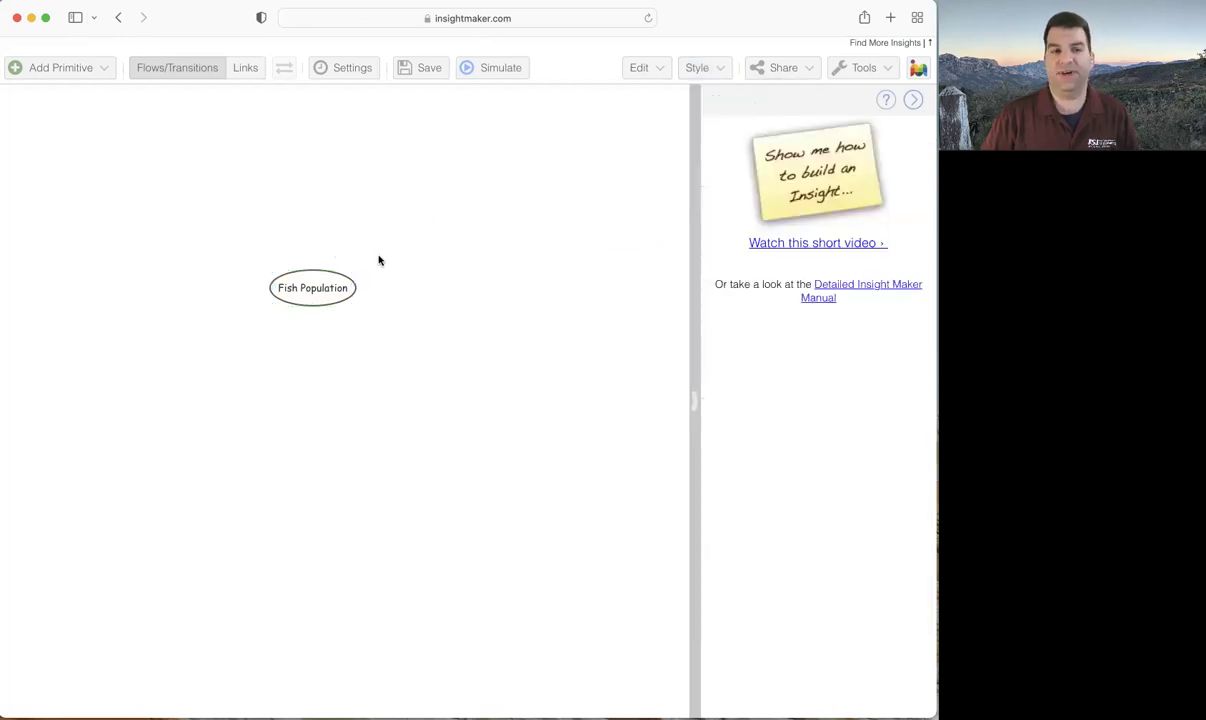
- Remove the oval outline of the Fish Population variable by setting it to no line color
left_click(331, 298)
right_click(331, 297)
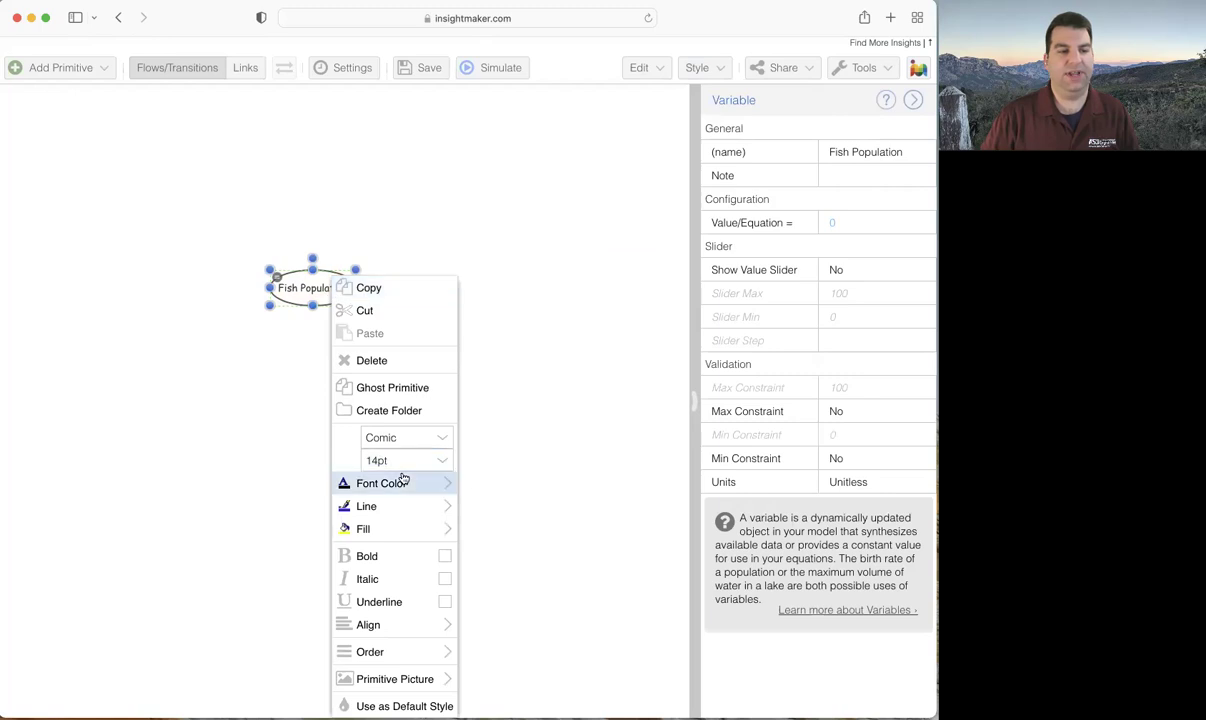
mouse_move(404, 505)
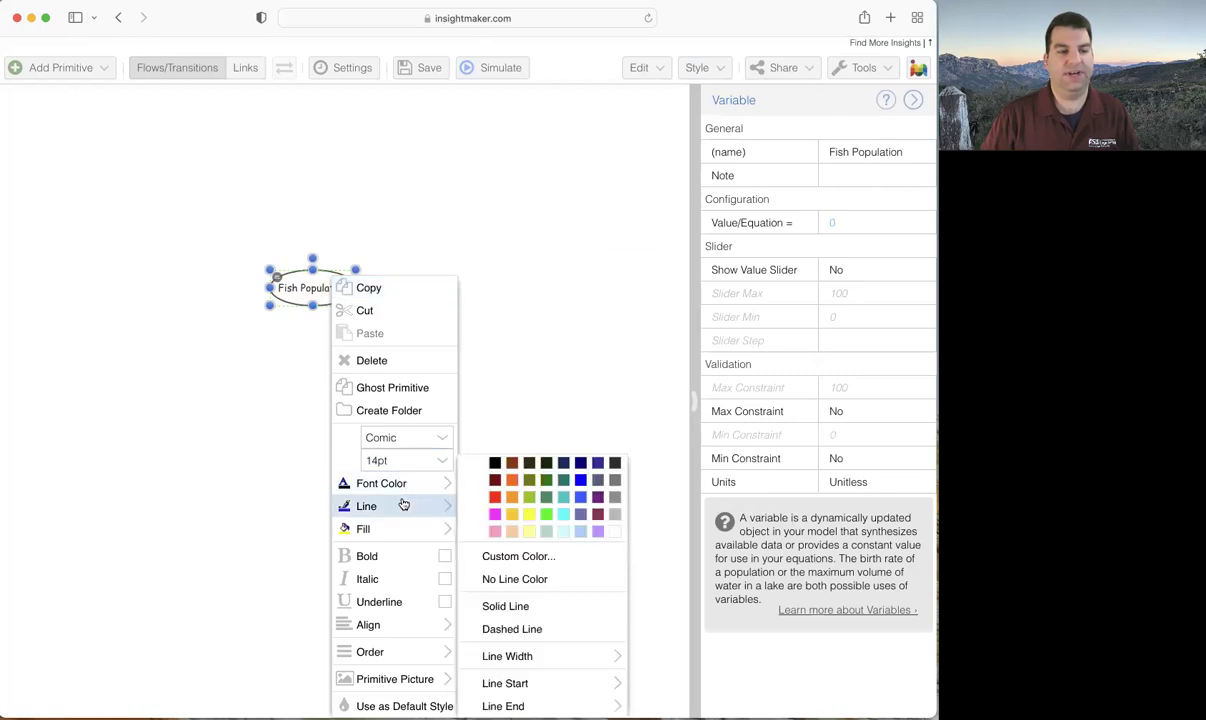
left_click(563, 580)
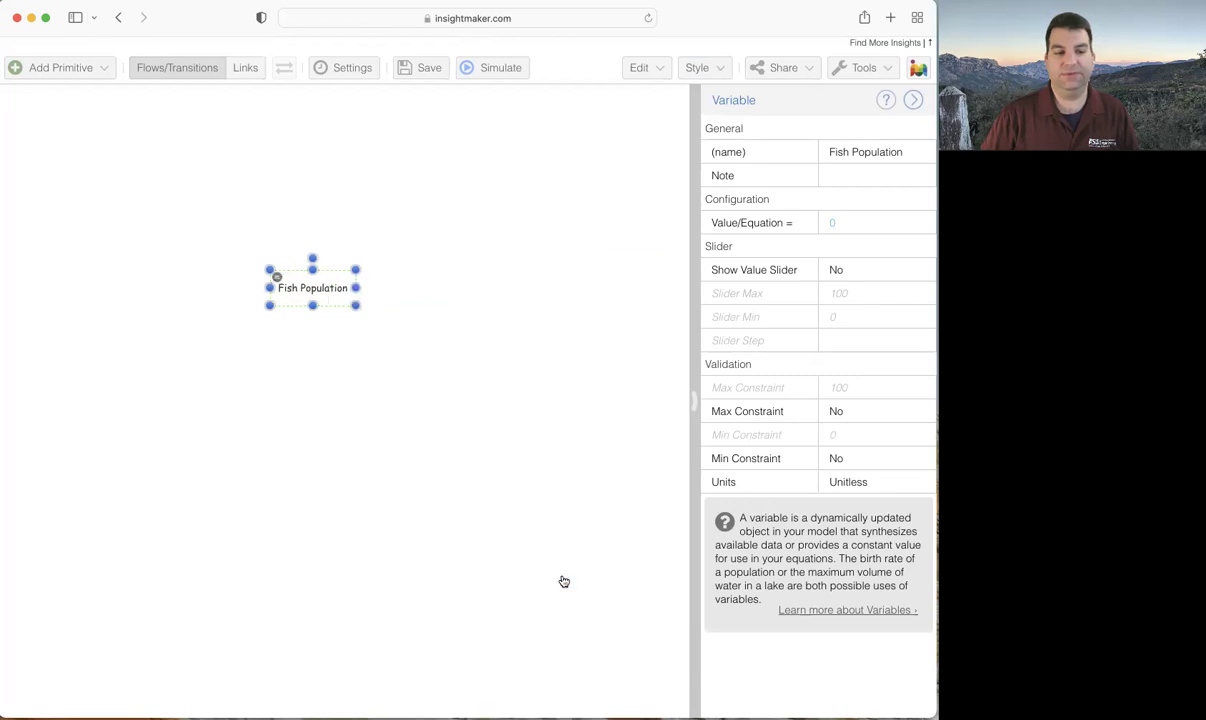
left_click(409, 371)
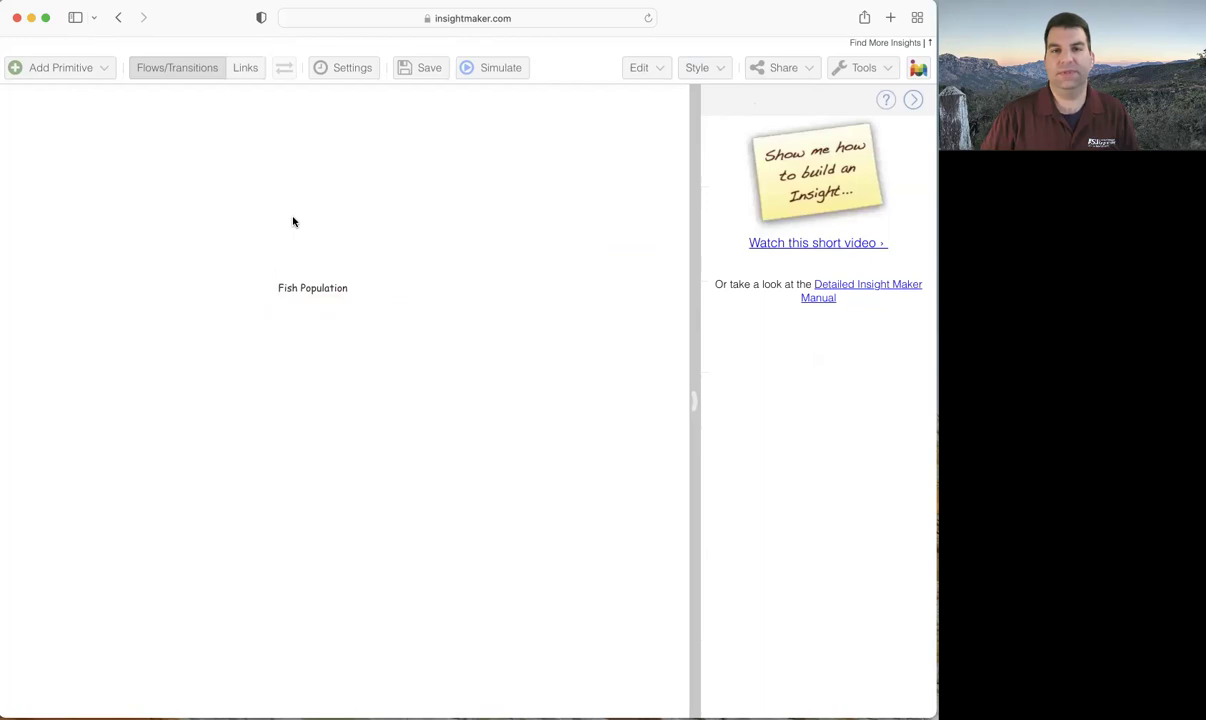
- Add a second variable to the canvas above the Fish Population variable, keeping its default name
left_click(84, 73)
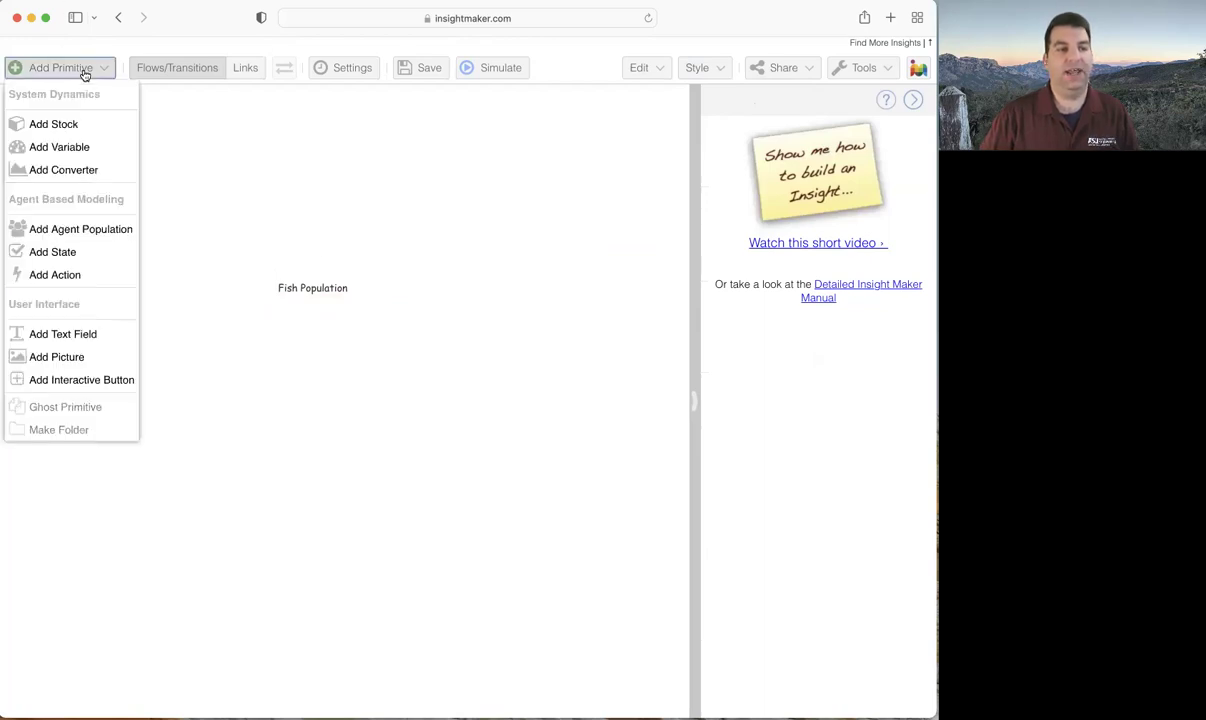
left_click(81, 149)
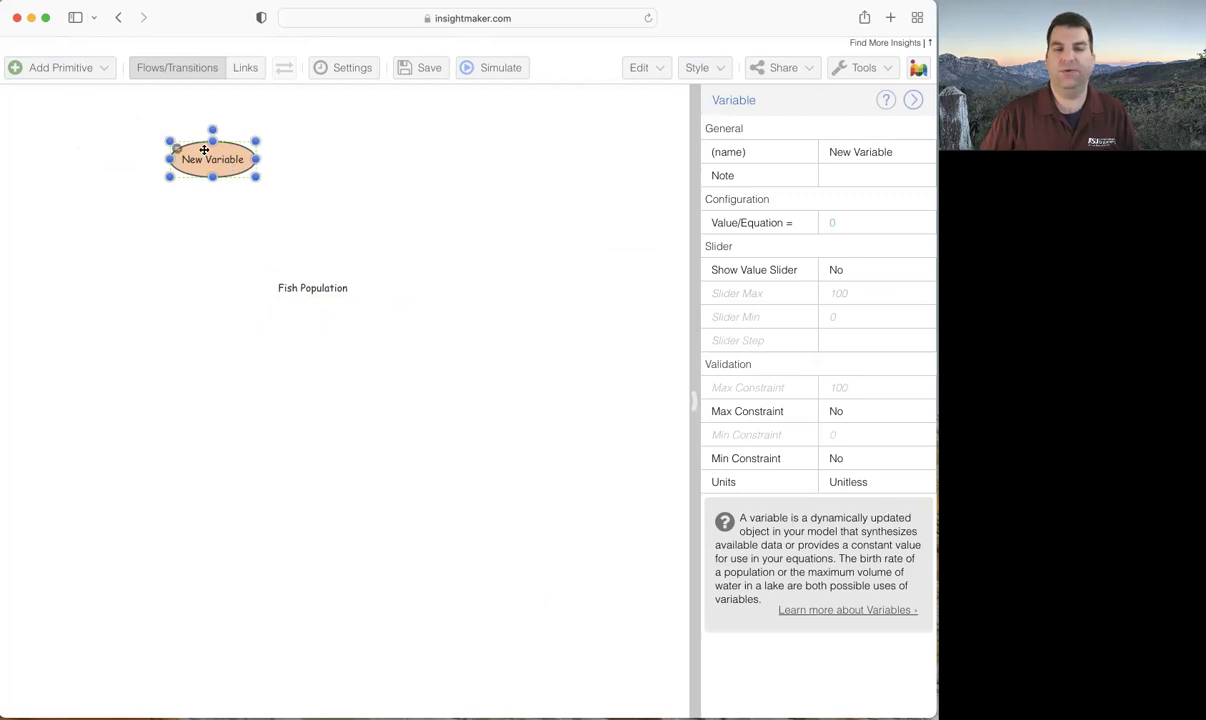
left_click(340, 184)
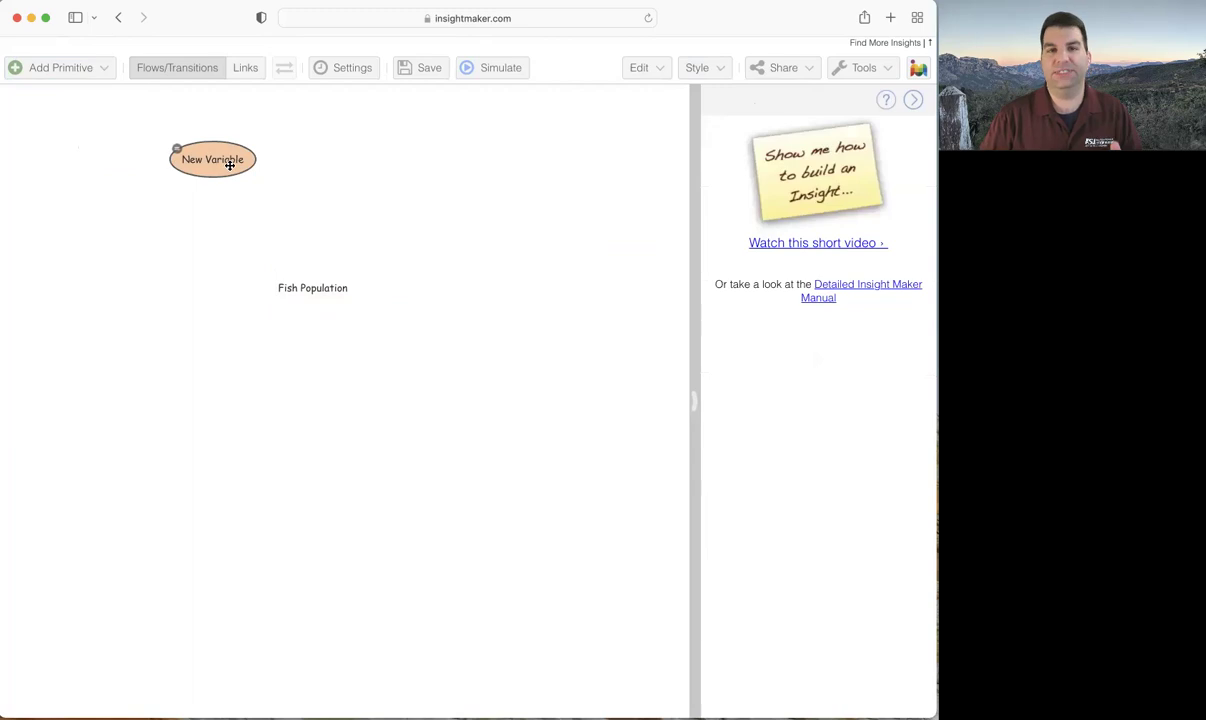
- Use the Fish Population variable's plain text style as the default style for variables
left_click(316, 278)
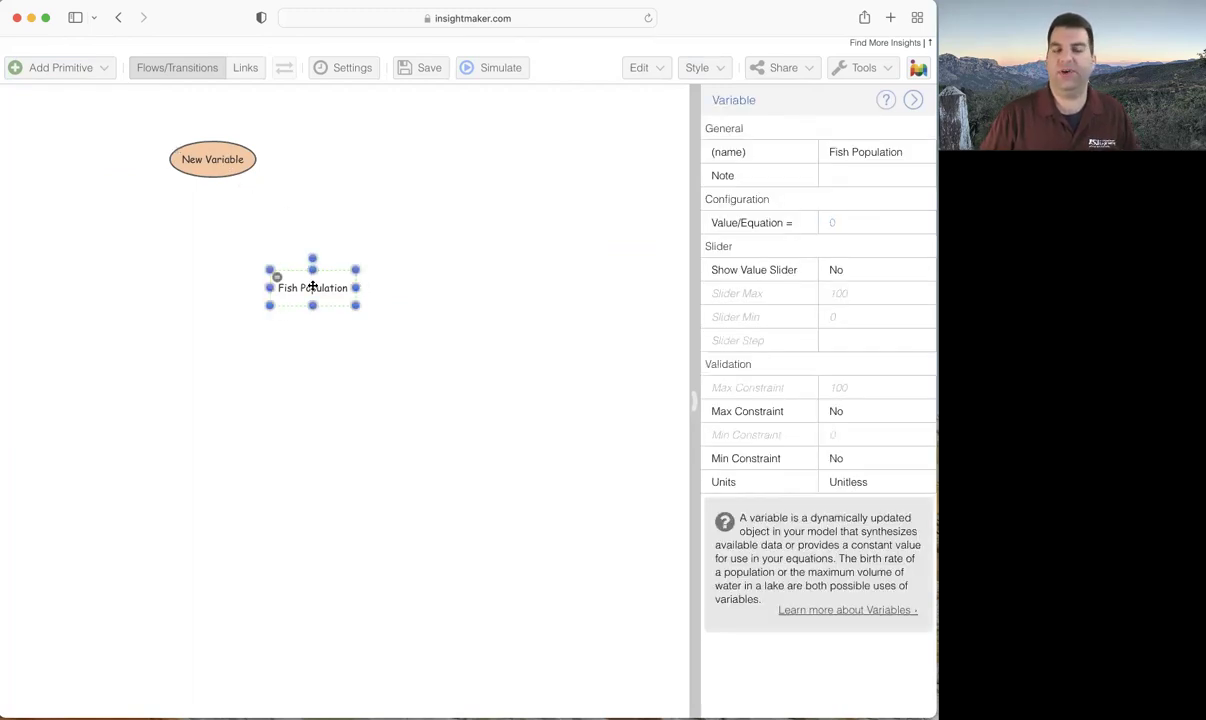
left_click(716, 69)
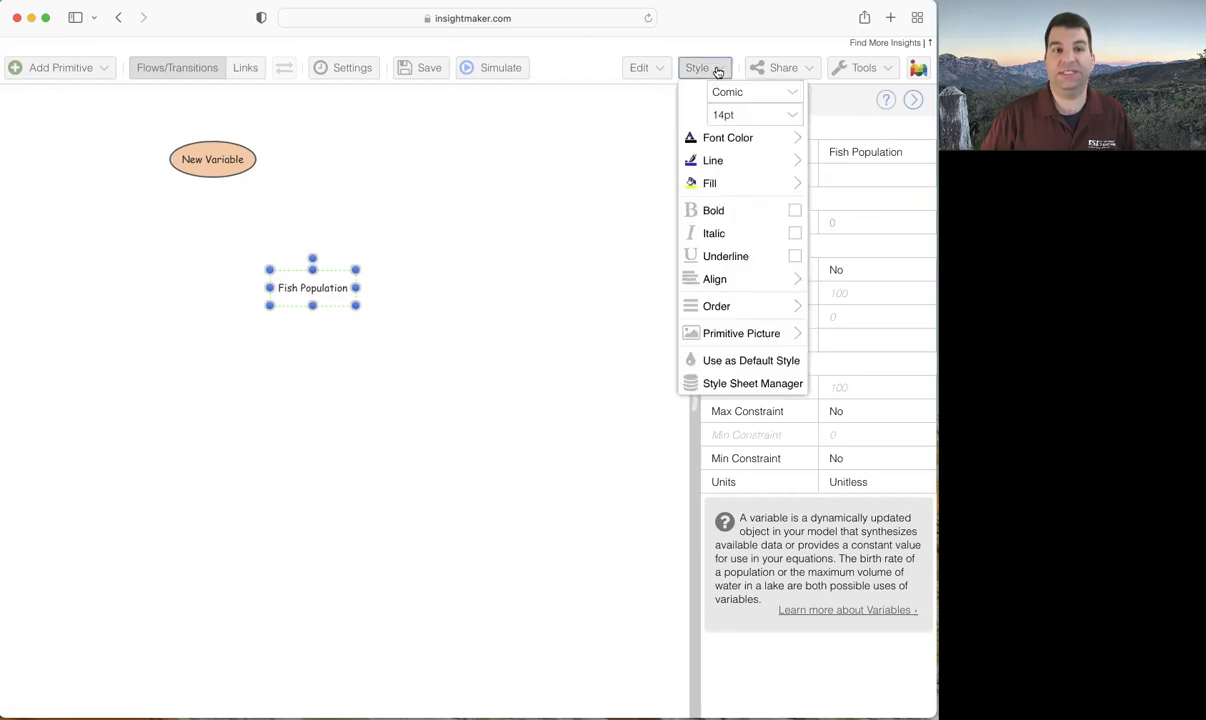
left_click(733, 362)
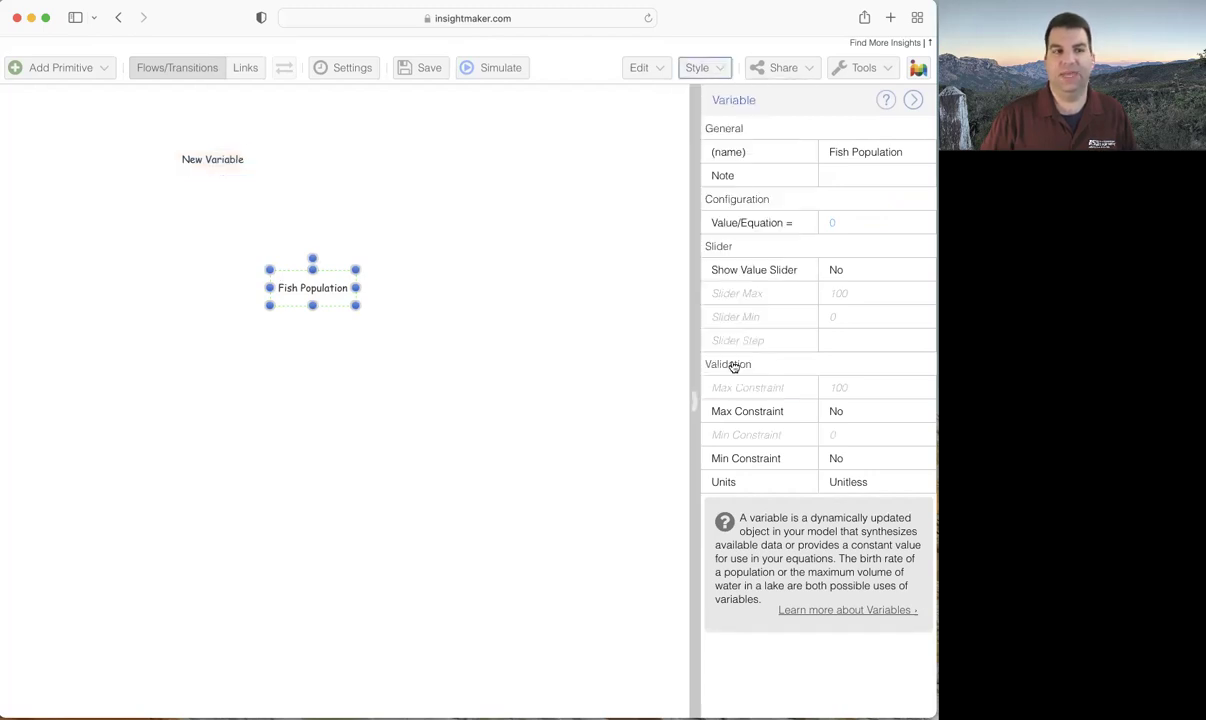
left_click(333, 304)
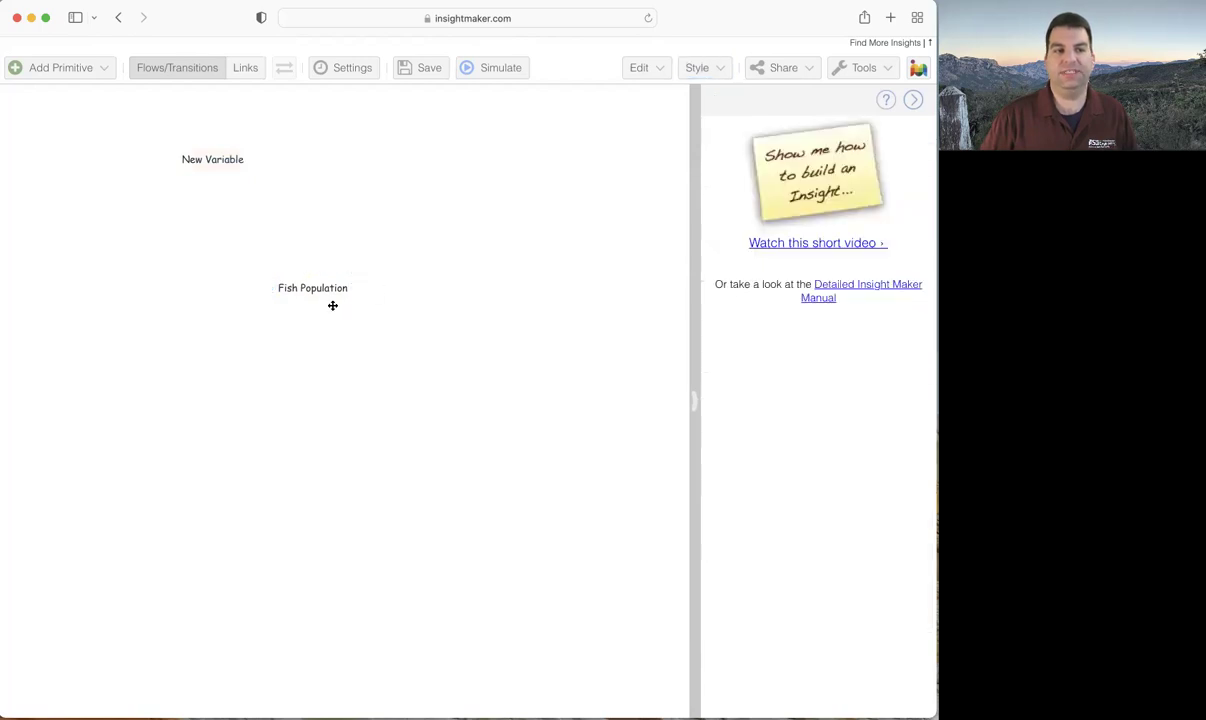
- Rename the new variable as Births per Year and place it to the left of Fish Population, level with it
left_click(230, 159)
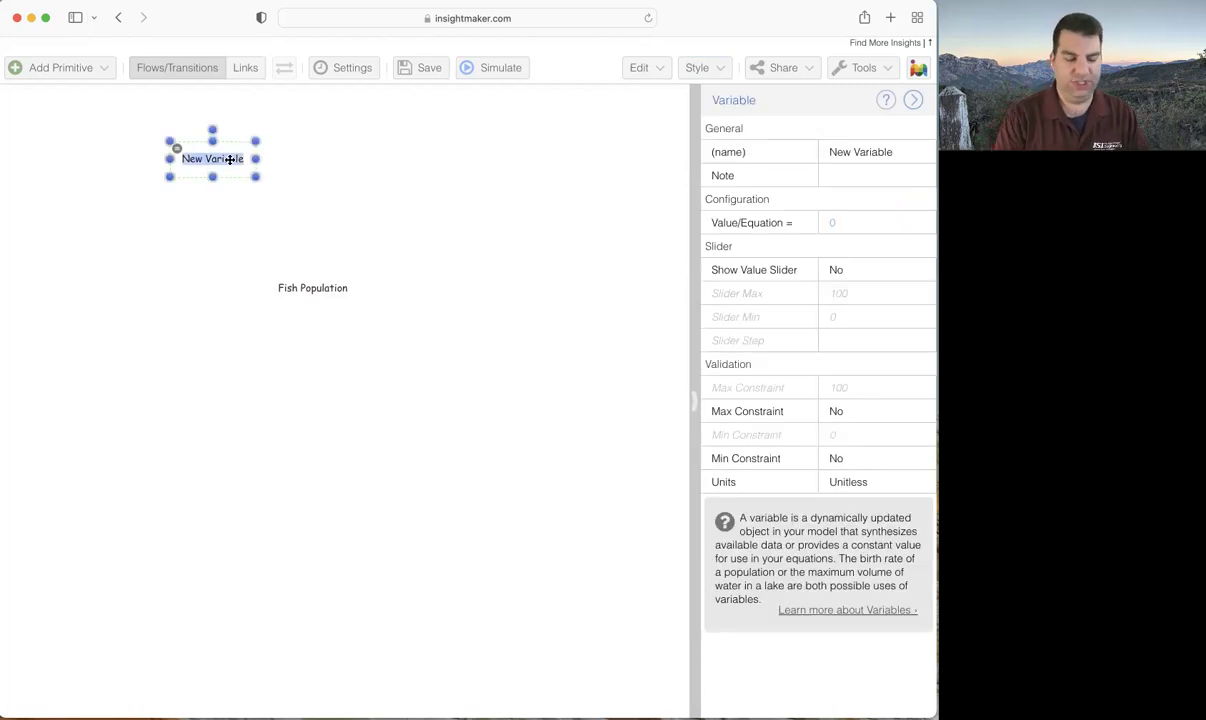
type("Births per Year")
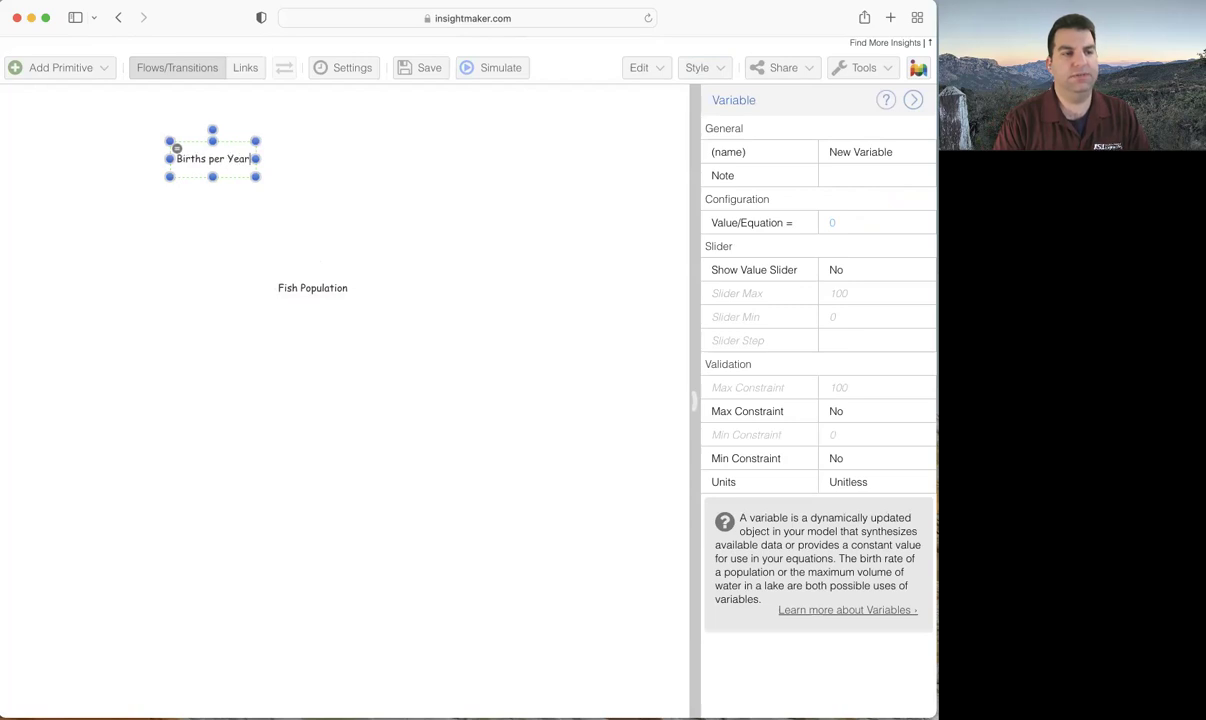
key("Return")
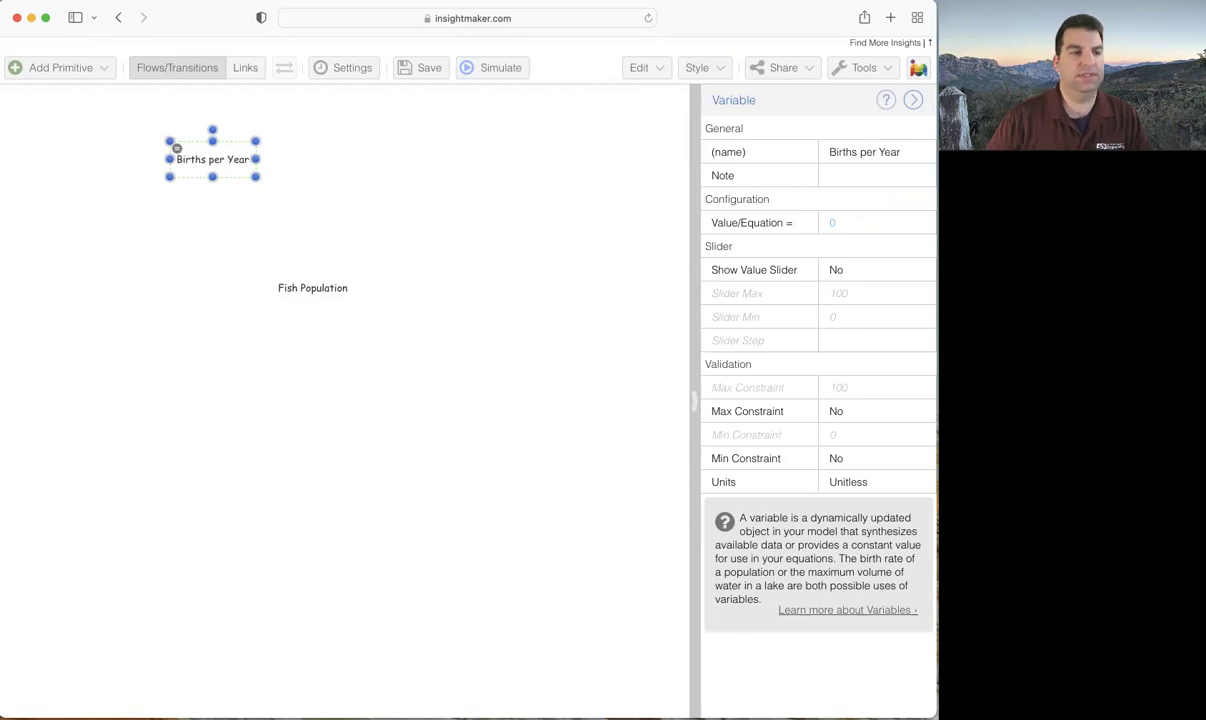
left_click(258, 170)
left_click_drag(238, 159, 153, 287)
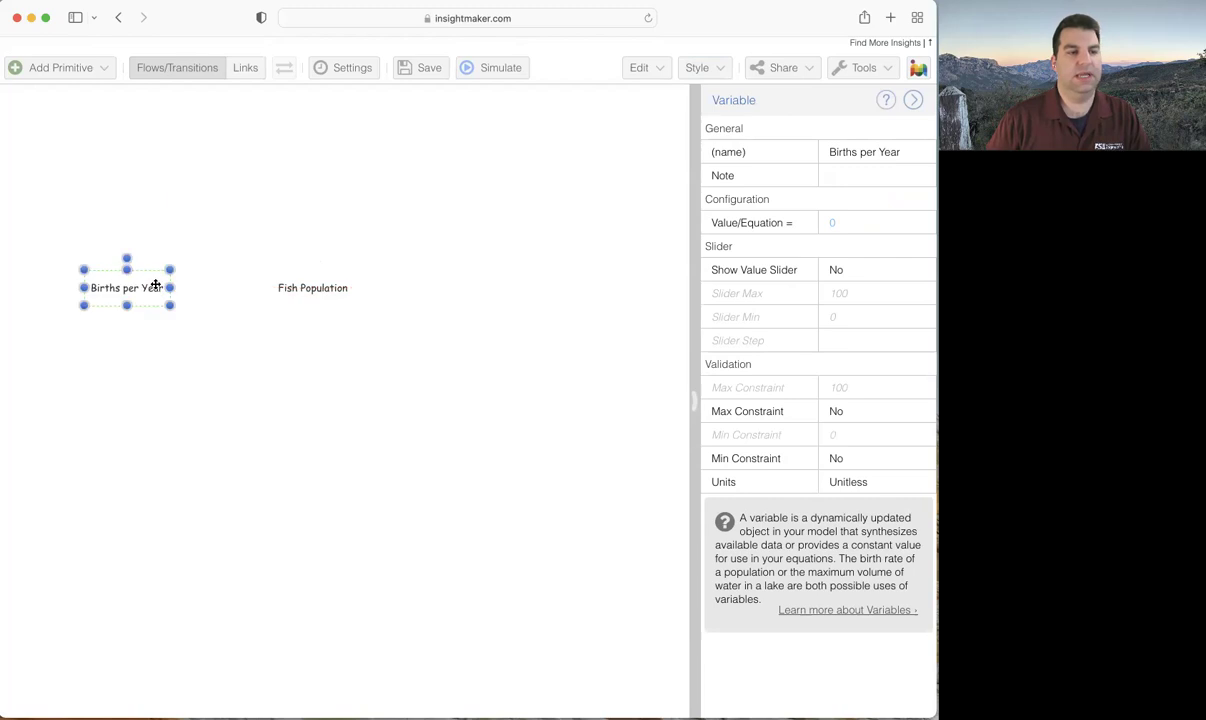
left_click(420, 256)
- Add a third variable to the canvas and name it Deaths per Year
left_click(68, 68)
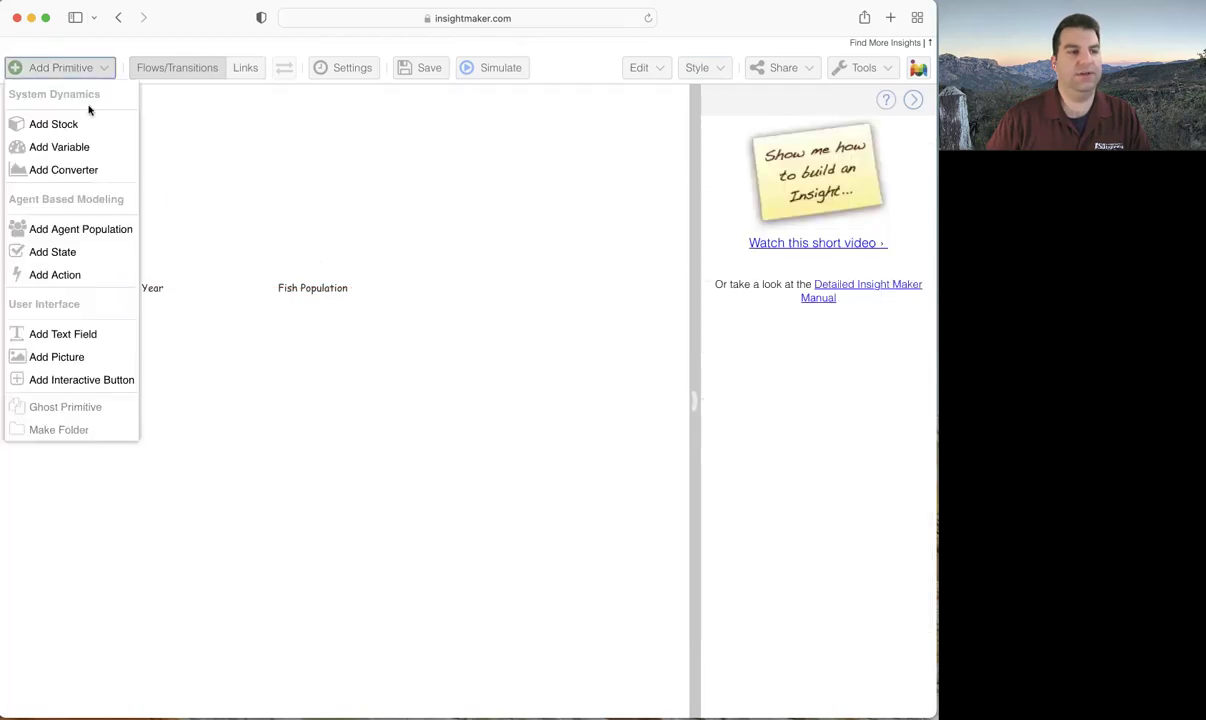
left_click(90, 147)
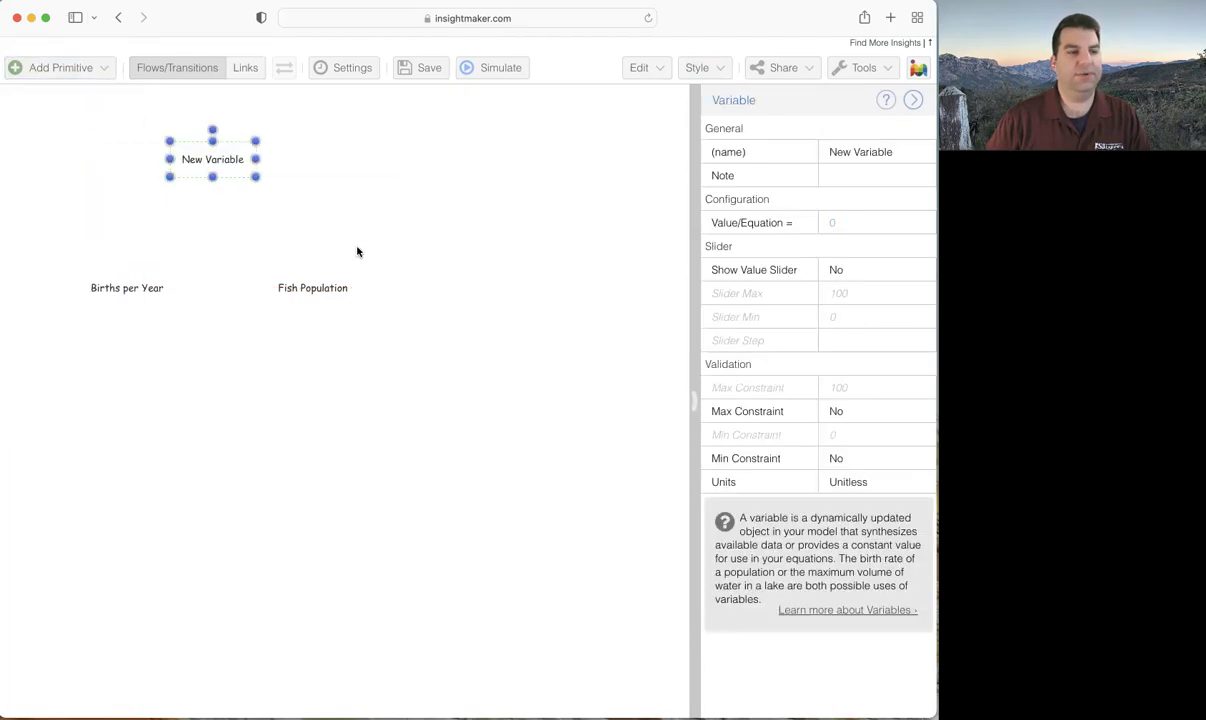
double_click(210, 159)
type("Deaths Per Y")
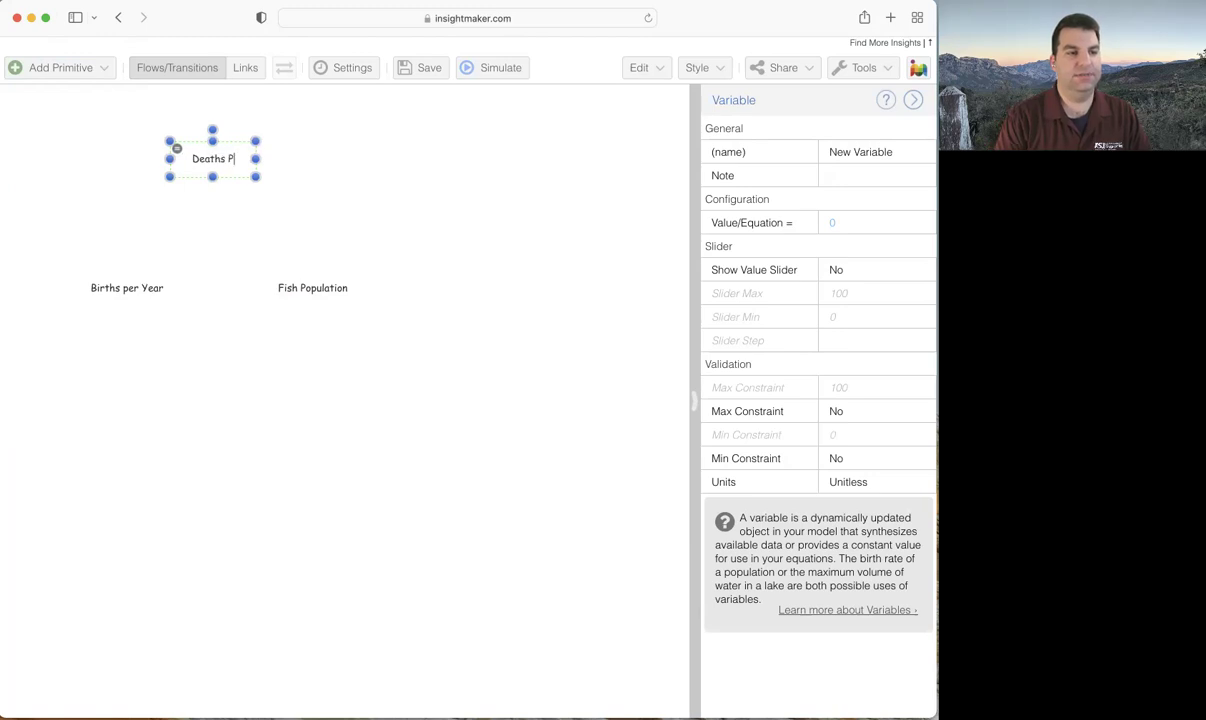
key("BackSpace")
key("BackSpace")
key("BackSpace")
key("BackSpace")
key("BackSpace")
type("per Year")
key("Return")
left_click(300, 160)
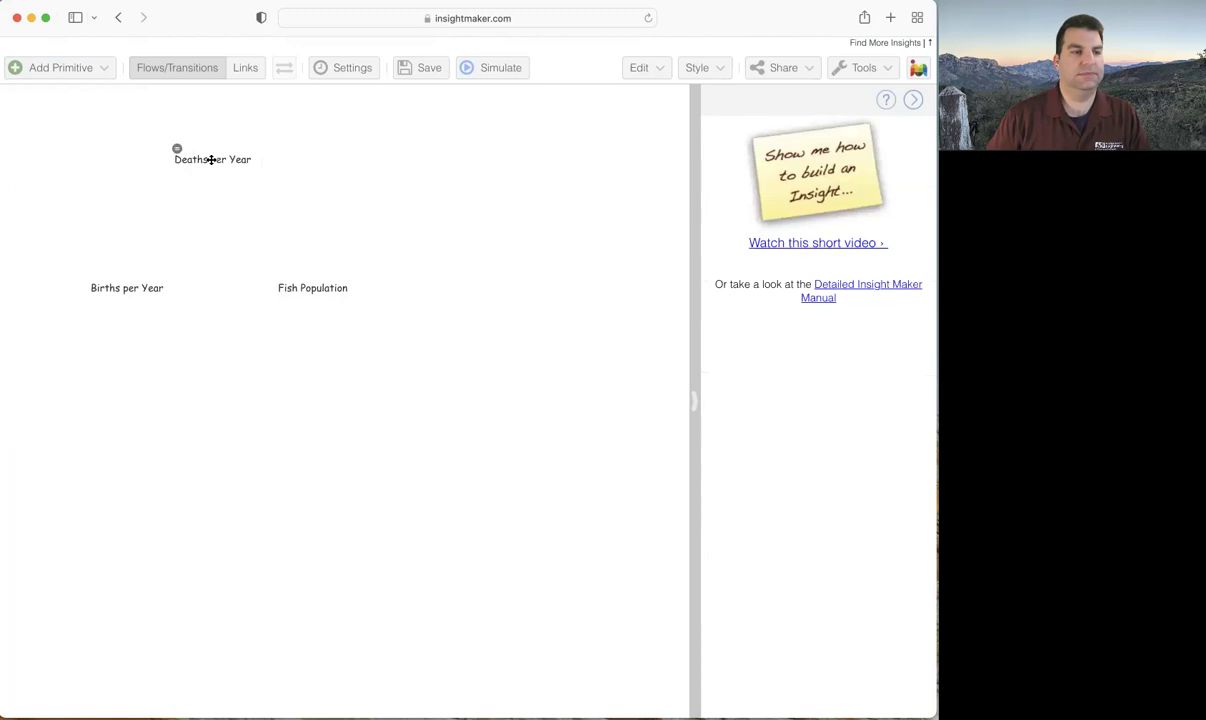
- Move the Deaths per Year variable to the right of Fish Population, in line with the other variables
left_click(210, 159)
left_click_drag(312, 288, 522, 290)
left_click(518, 211)
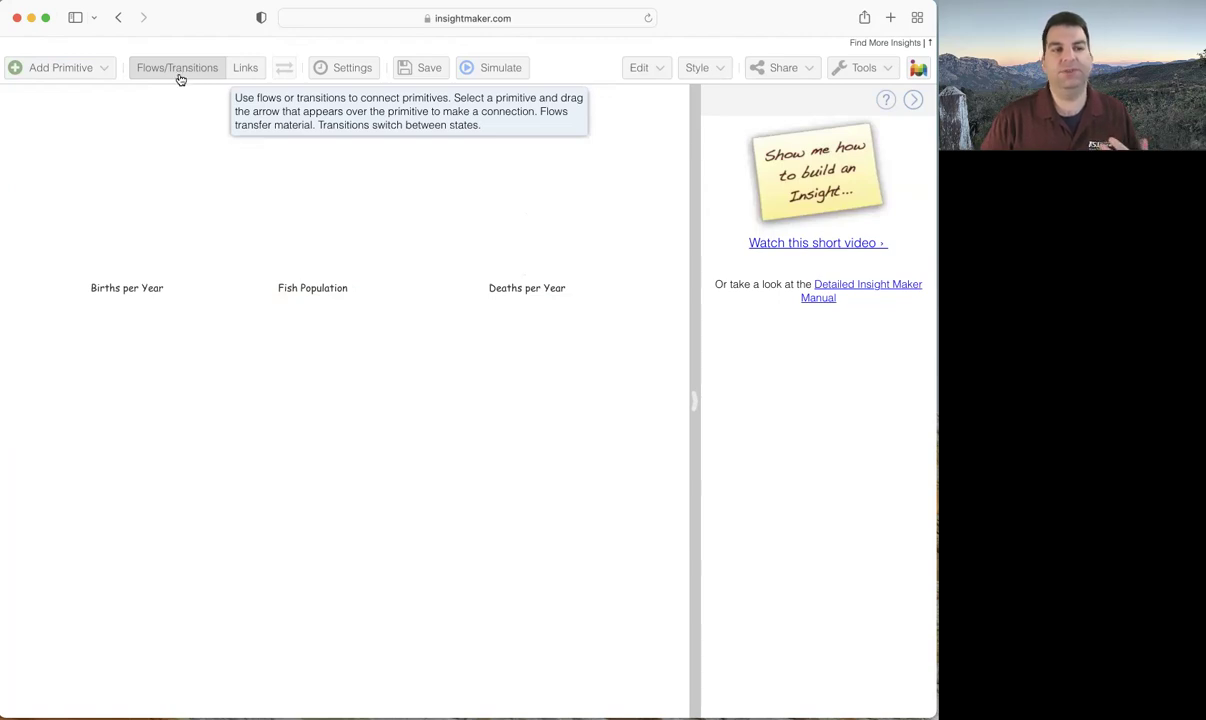
- Draw a link from Births per Year to Fish Population and bend it into an upward arc
left_click(244, 77)
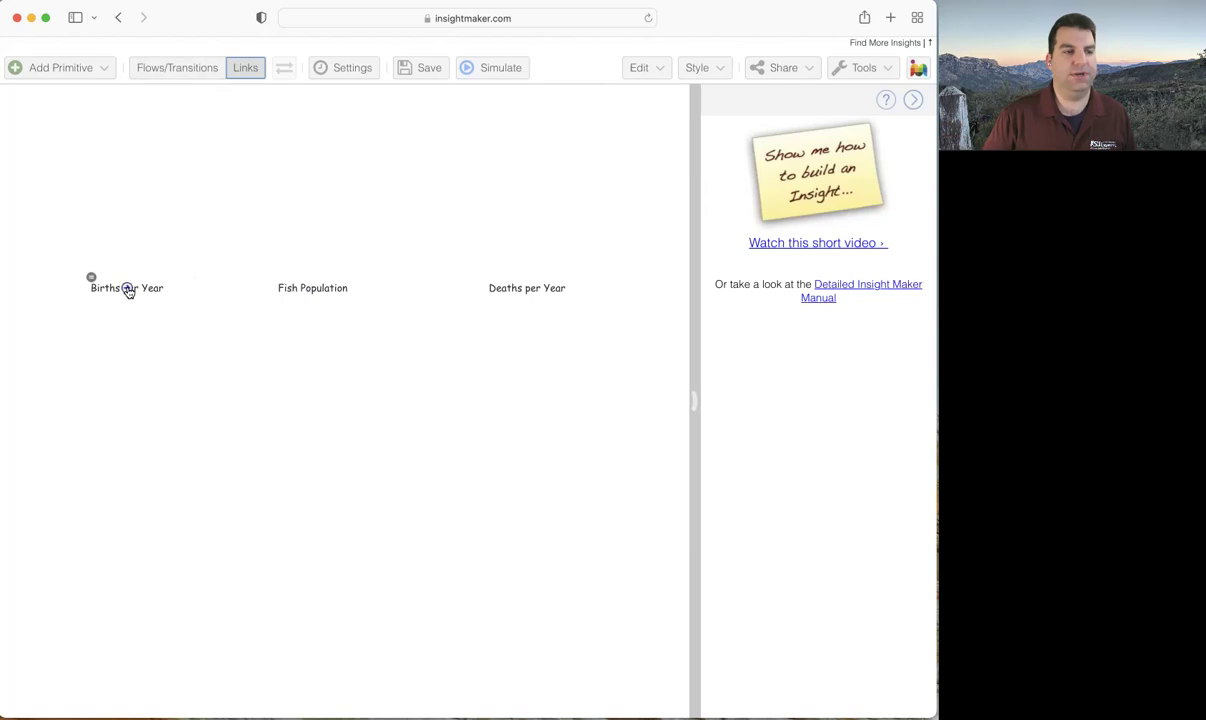
left_click_drag(127, 288, 315, 289)
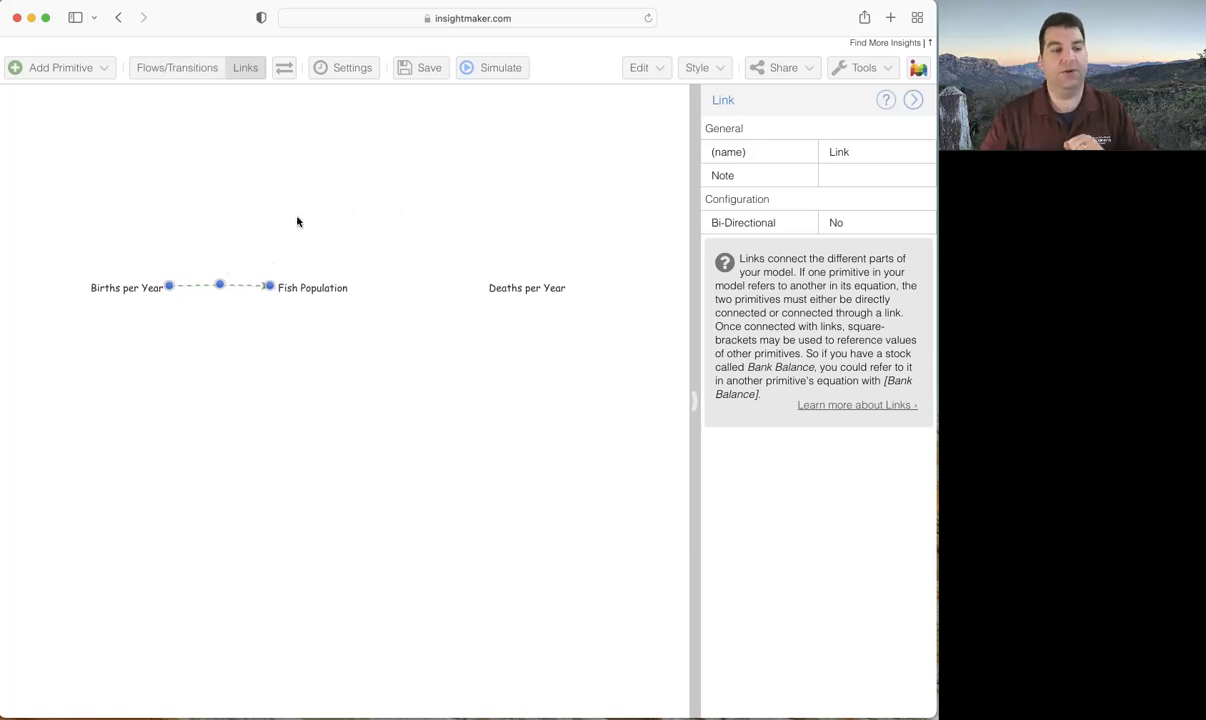
left_click_drag(219, 285, 218, 197)
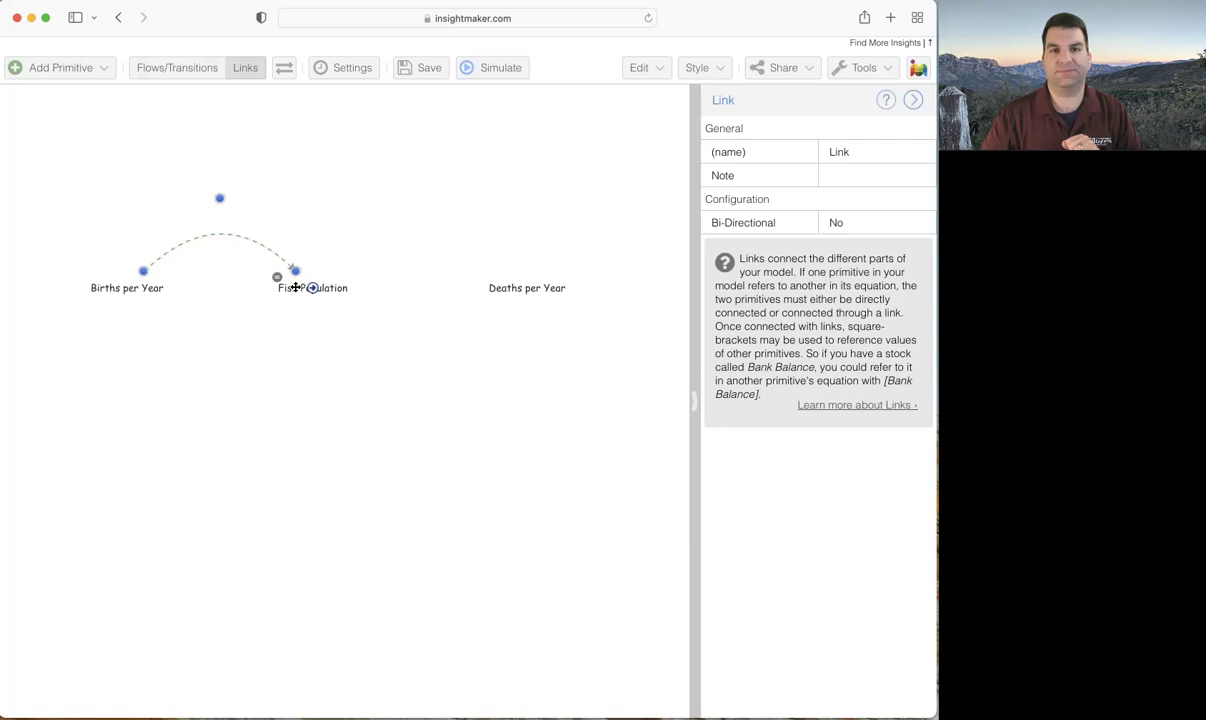
left_click(333, 253)
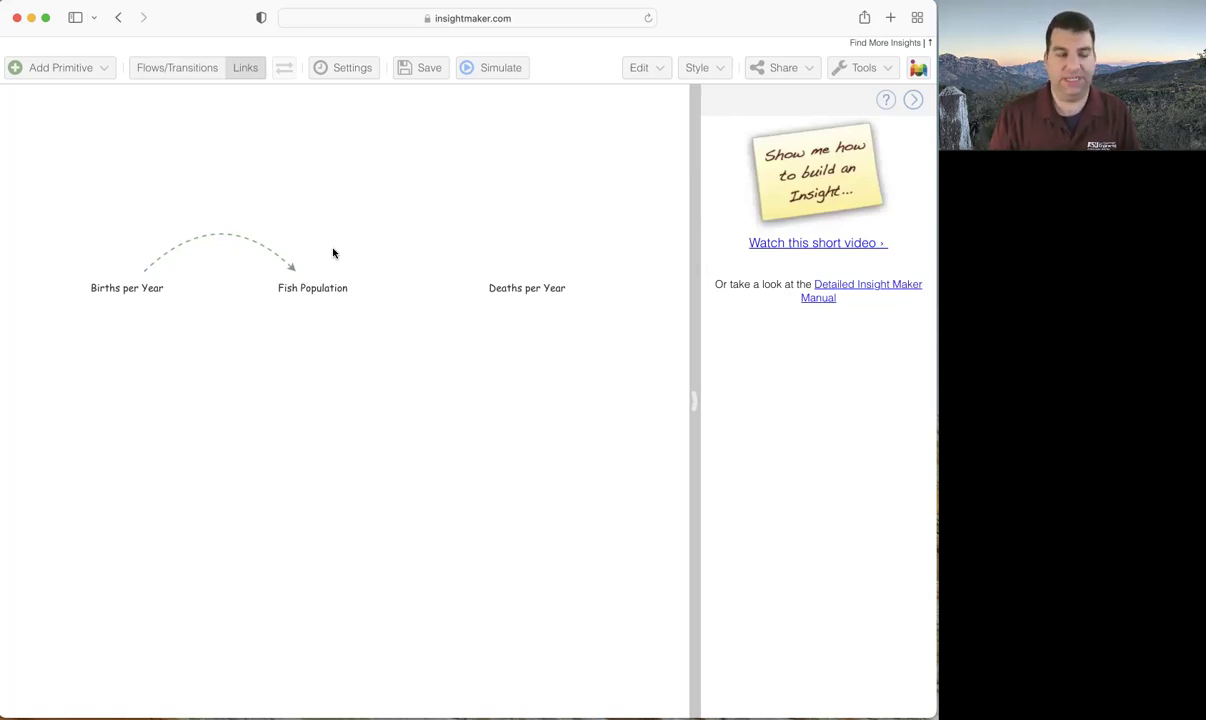
- Change the link from Births per Year to Fish Population to a solid line
left_click(254, 243)
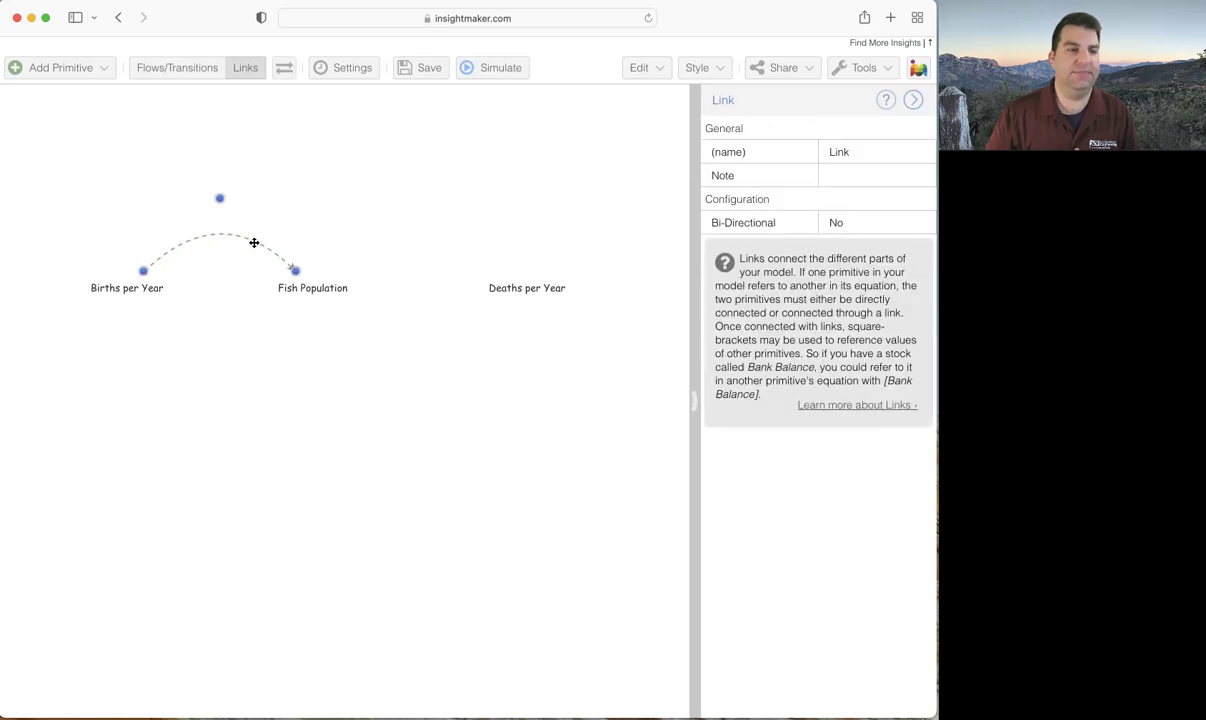
right_click(254, 243)
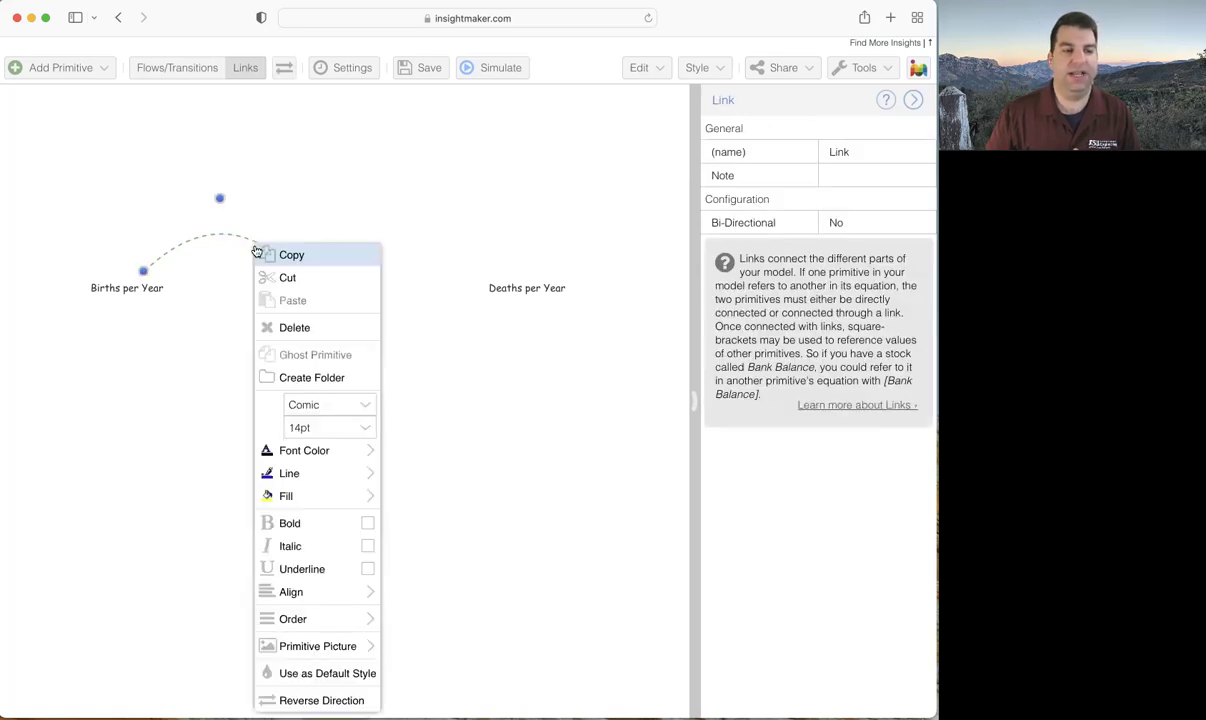
mouse_move(321, 476)
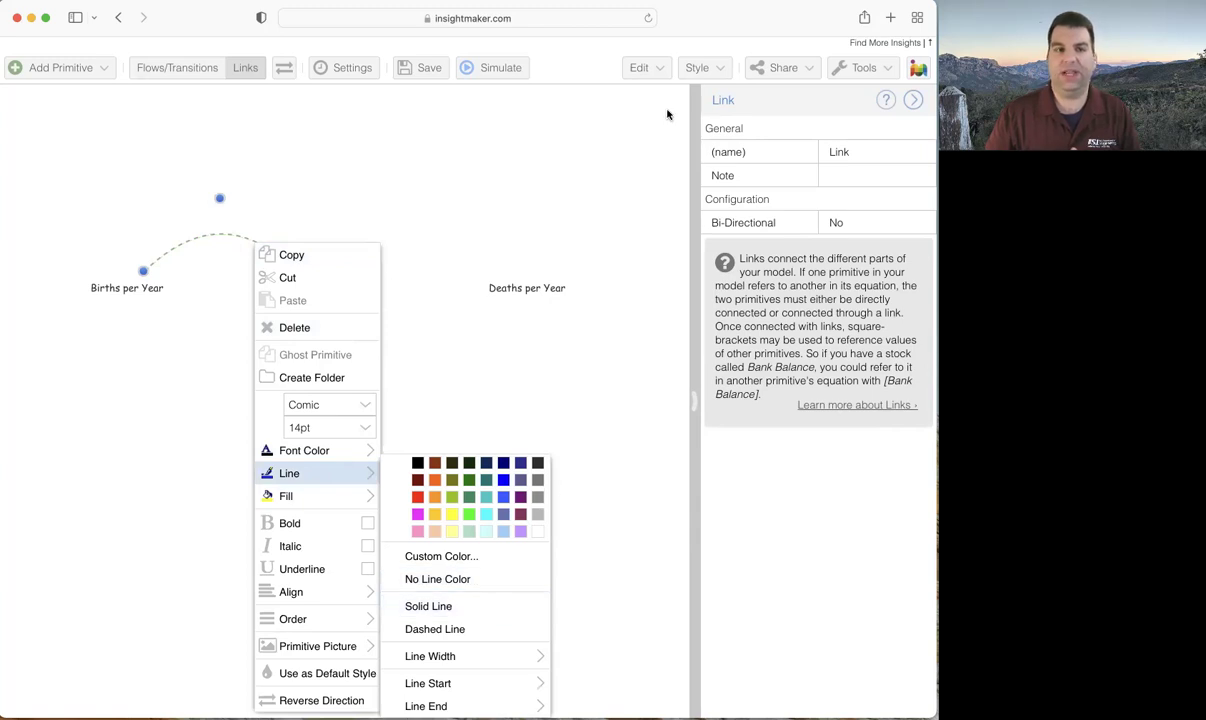
left_click(712, 69)
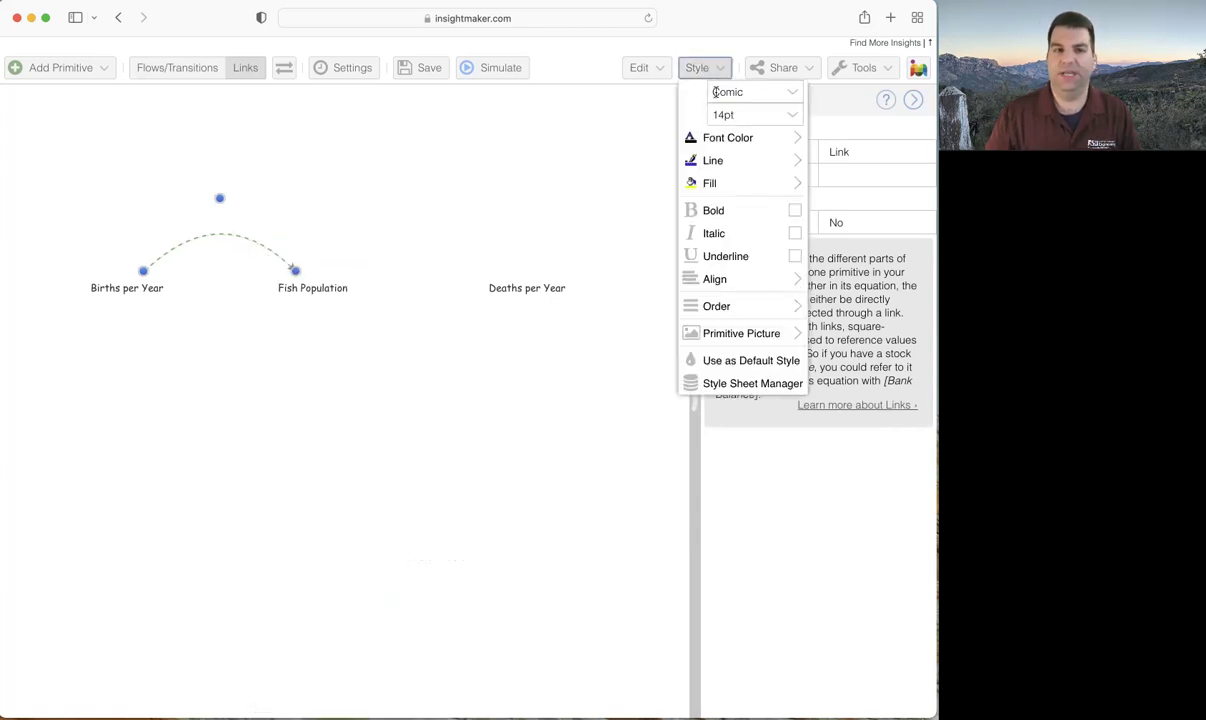
mouse_move(720, 162)
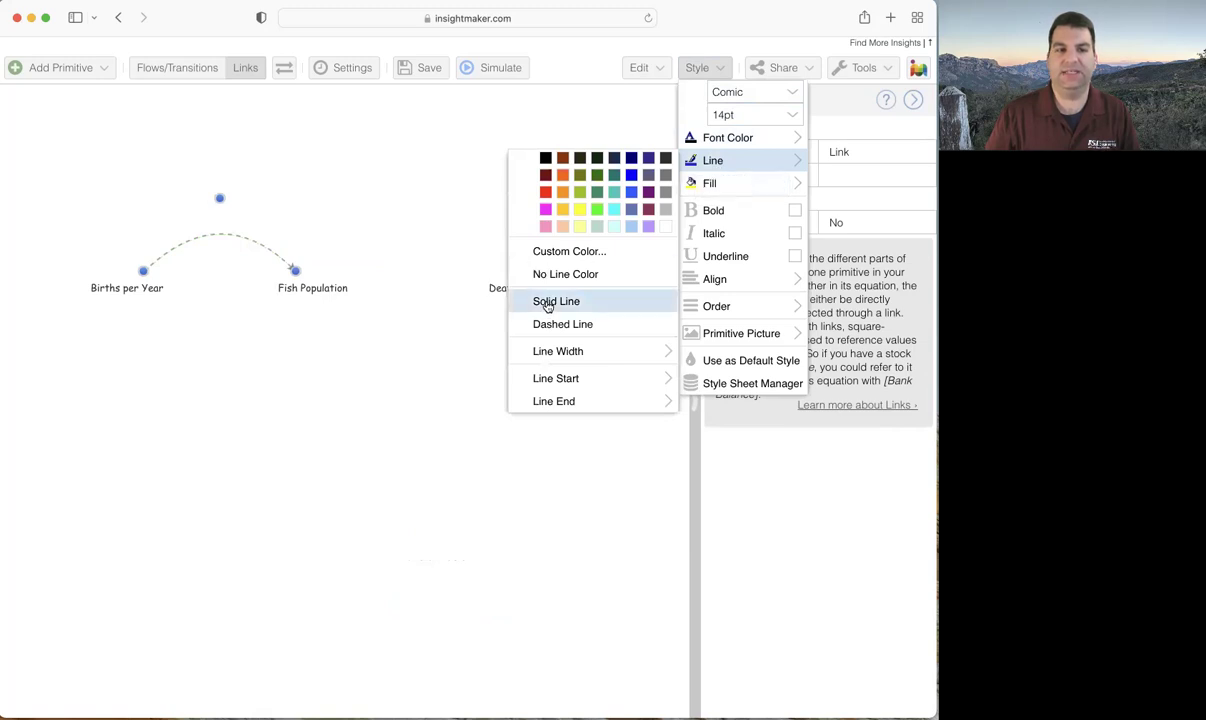
left_click(612, 305)
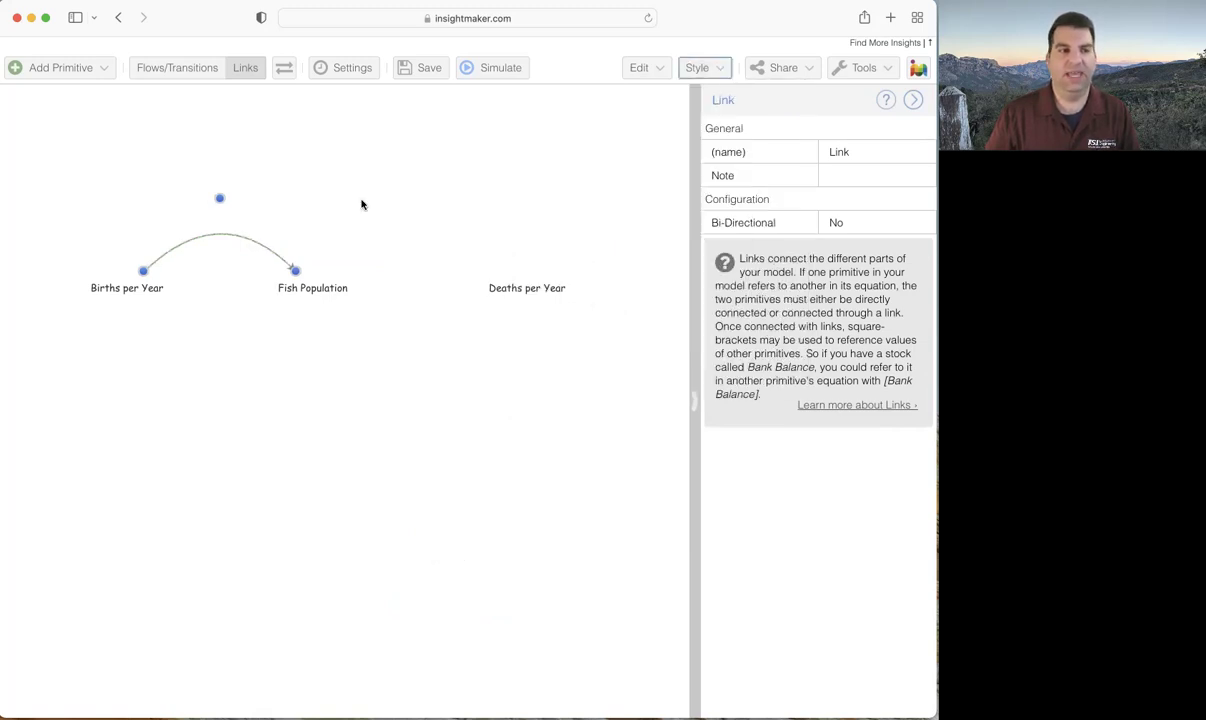
- Set the line color of the link from Births per Year to Fish Population to black
left_click(716, 73)
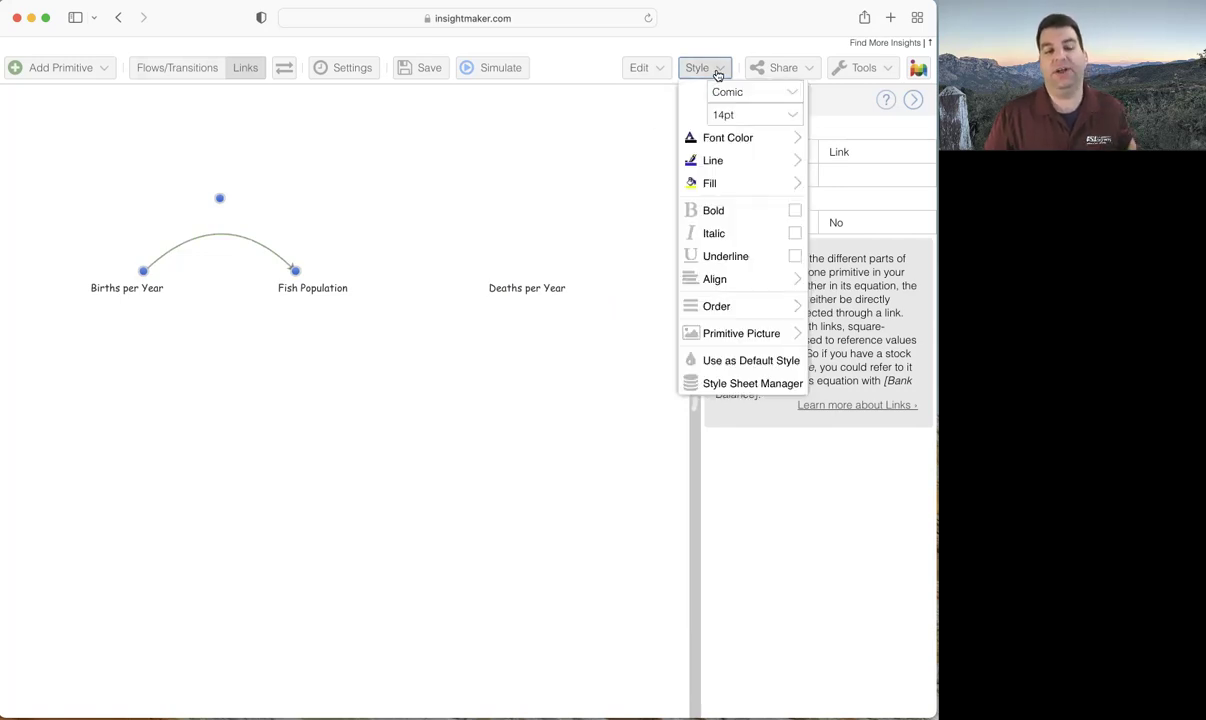
mouse_move(710, 161)
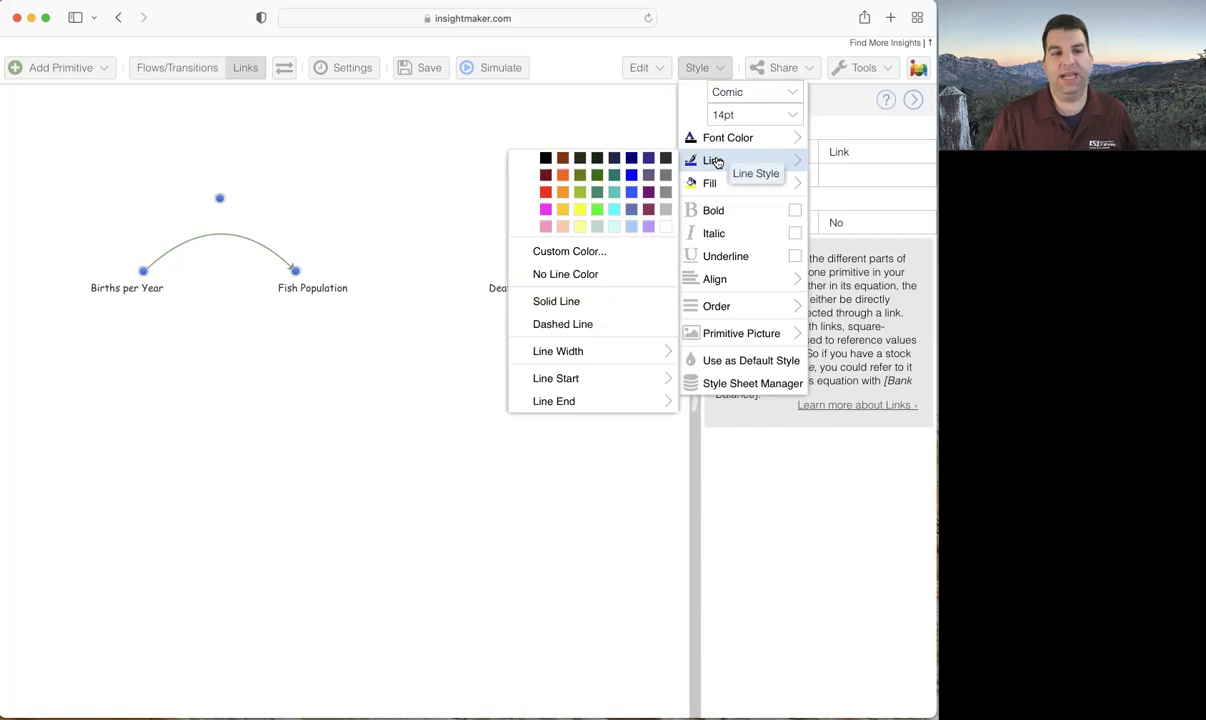
left_click(546, 161)
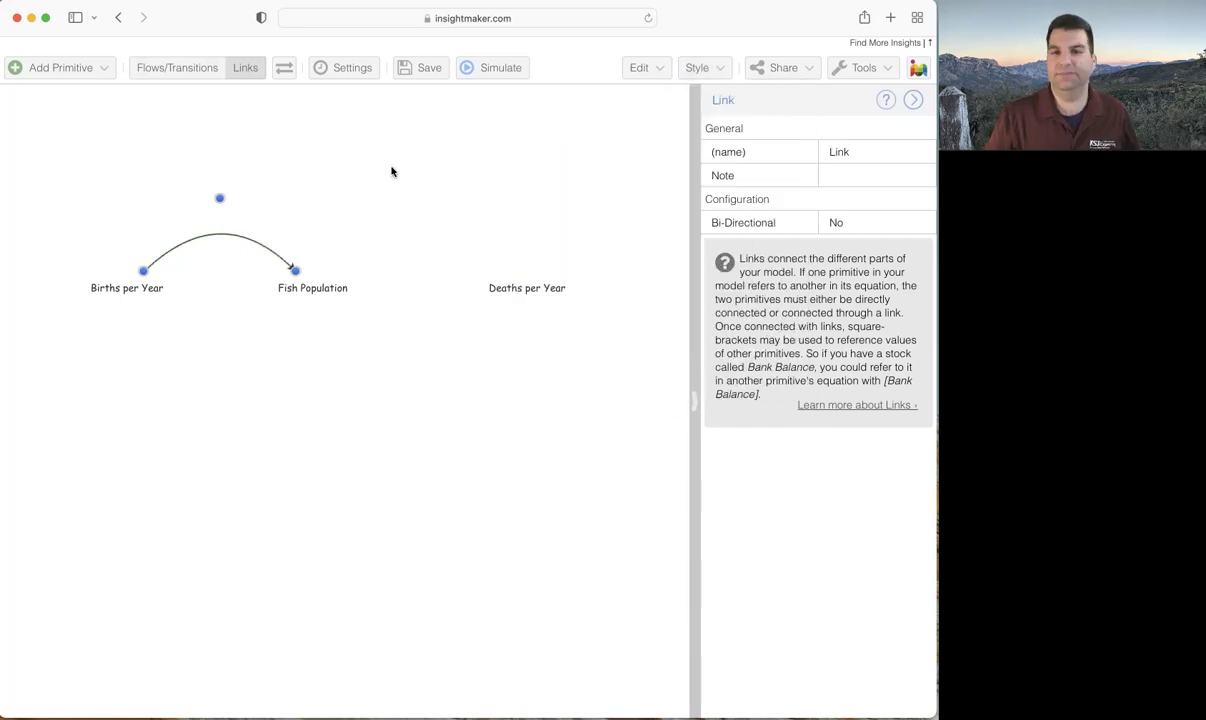
left_click(385, 168)
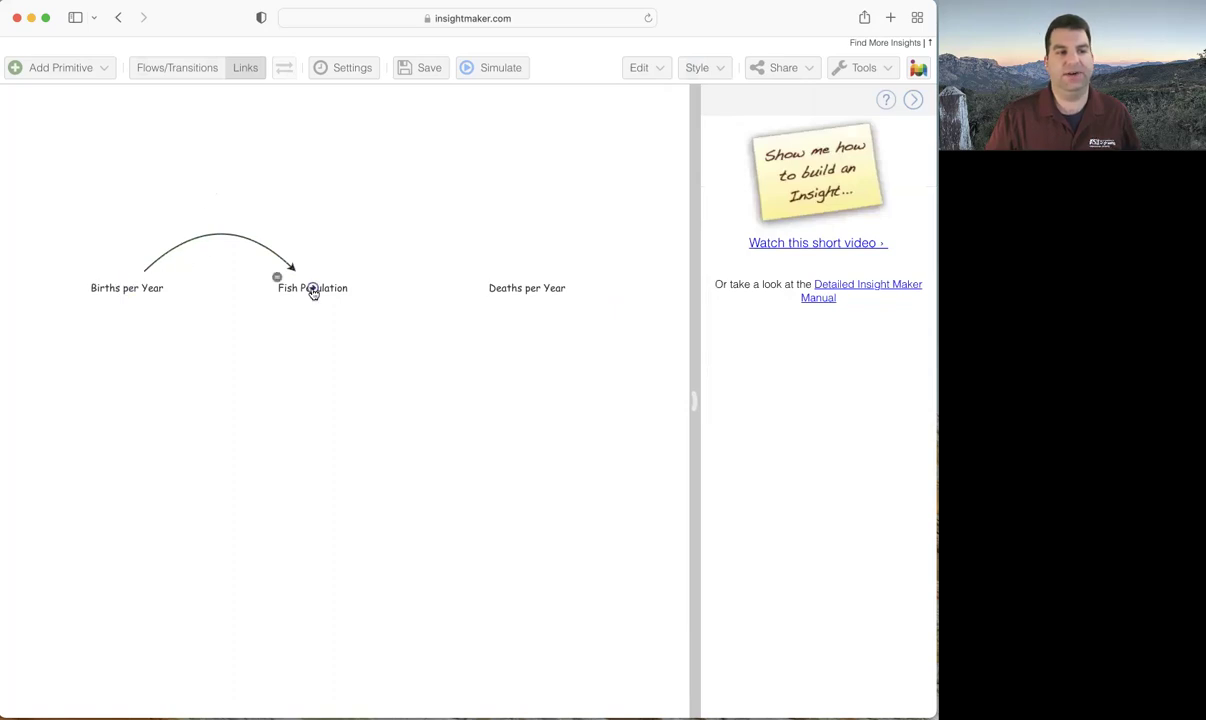
- Use the solid black style of the Births per Year to Fish Population link as the default style for links
left_click(241, 238)
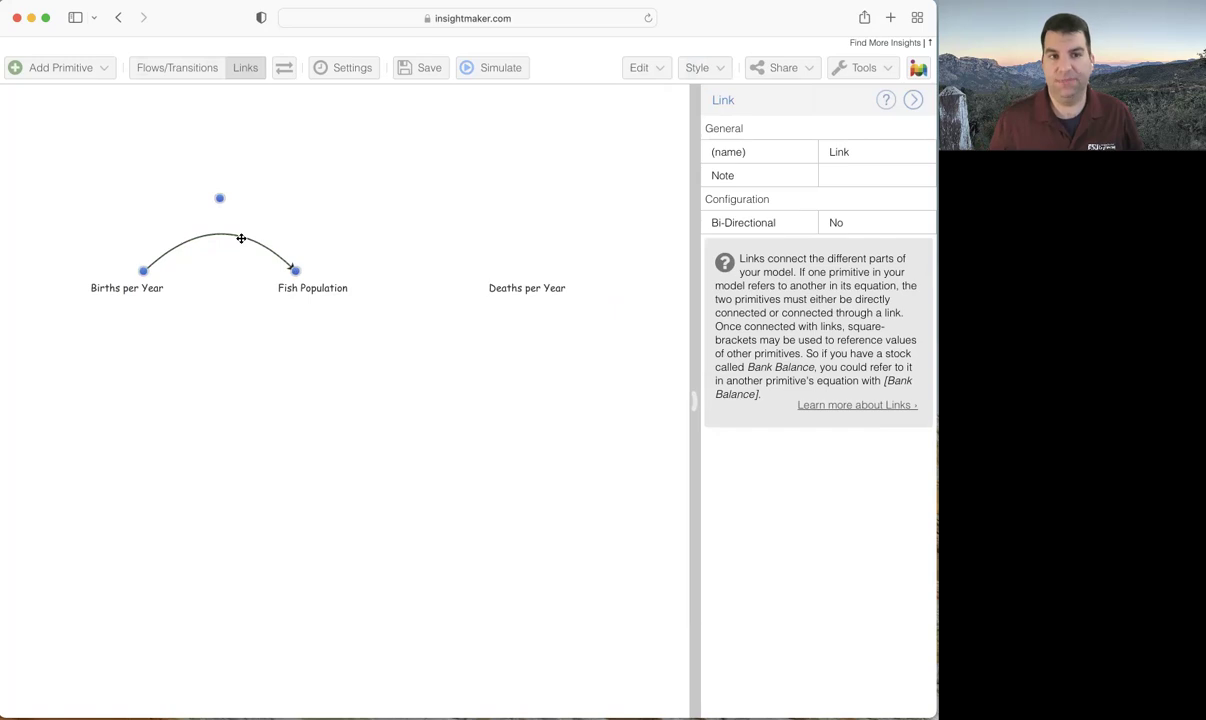
left_click(719, 70)
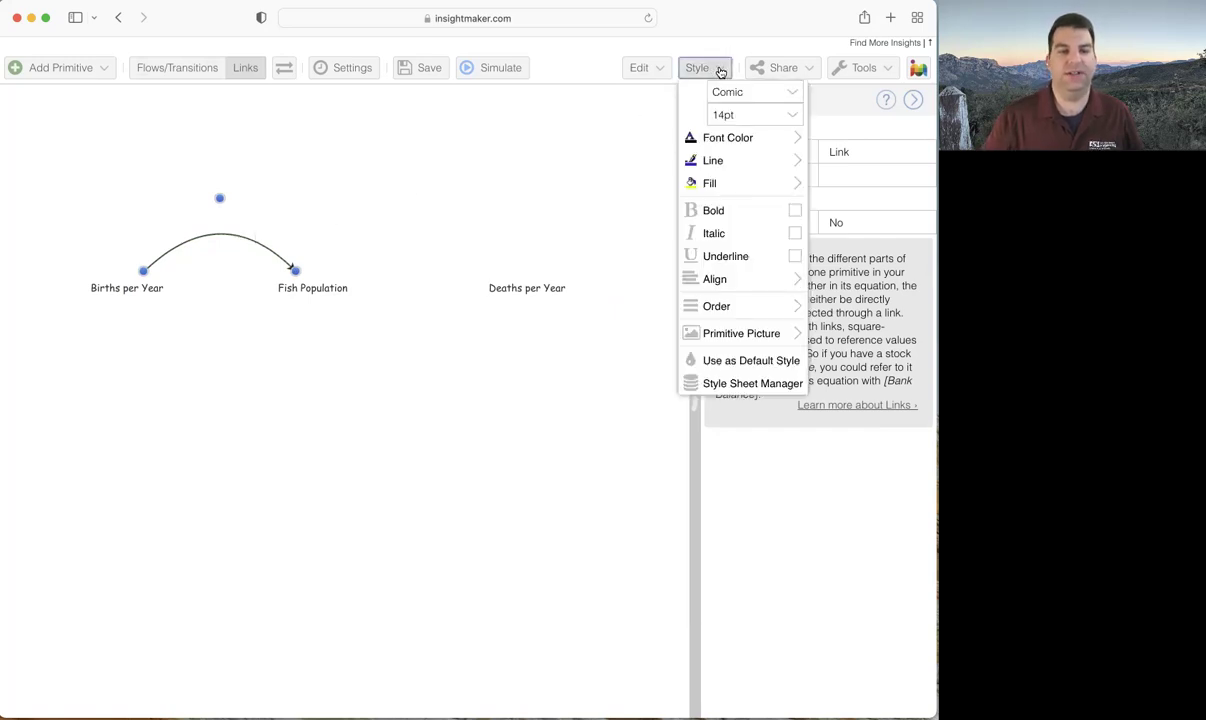
left_click(768, 362)
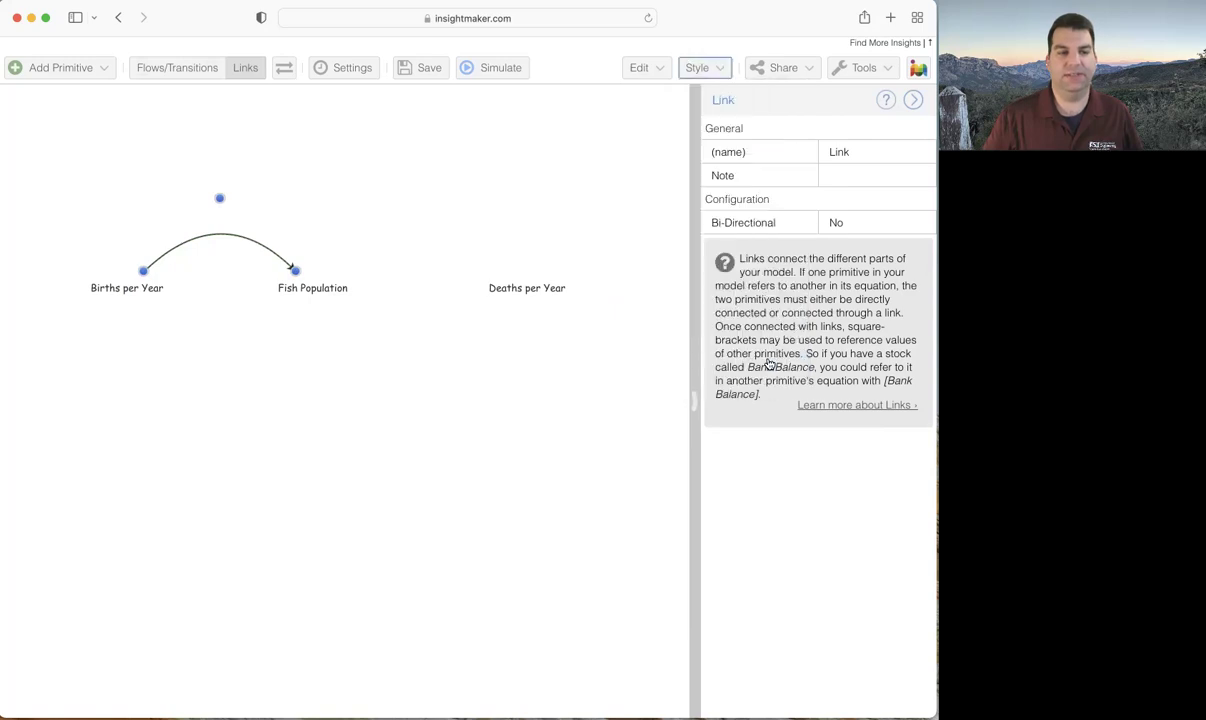
left_click(493, 145)
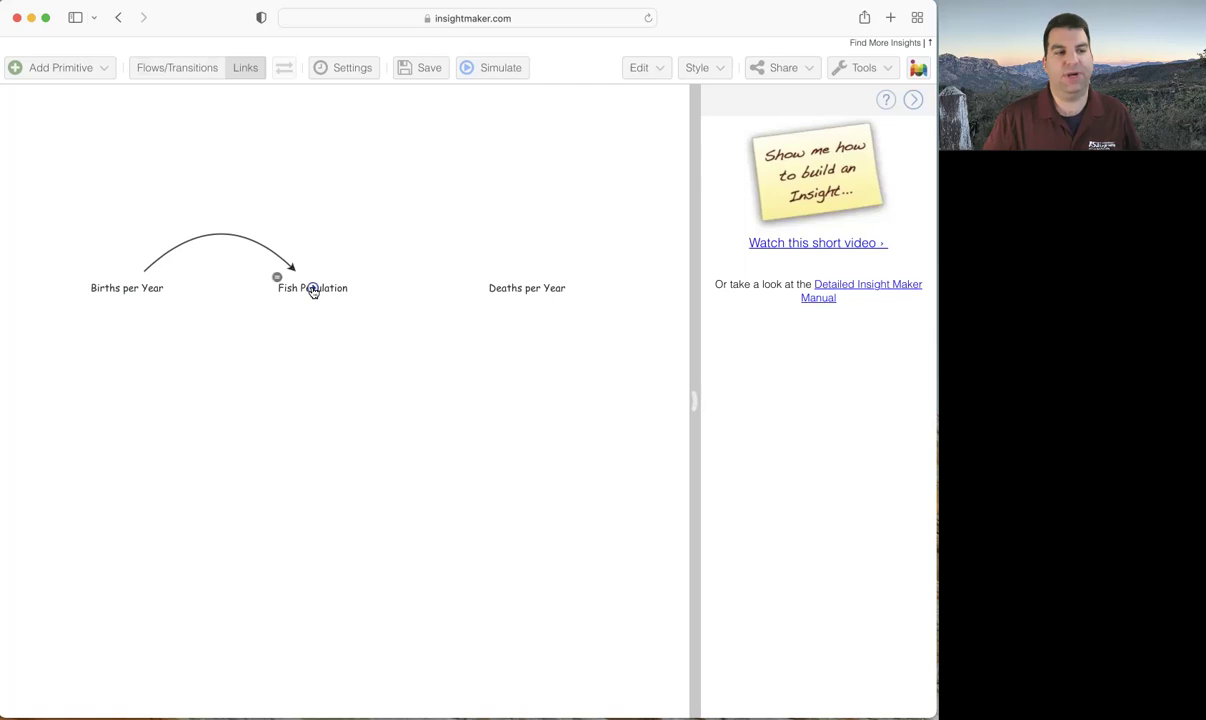
- Draw a return link from Fish Population to Births per Year and bend it into a downward arc
left_click_drag(312, 289, 145, 287)
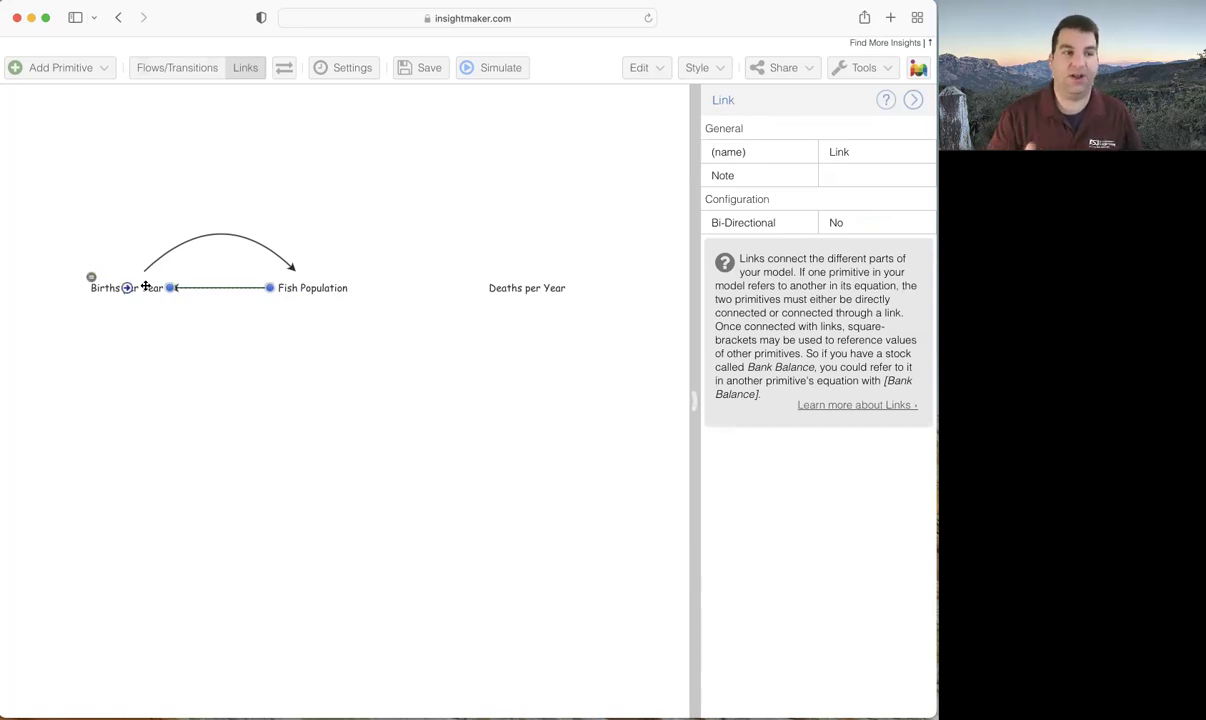
left_click(268, 338)
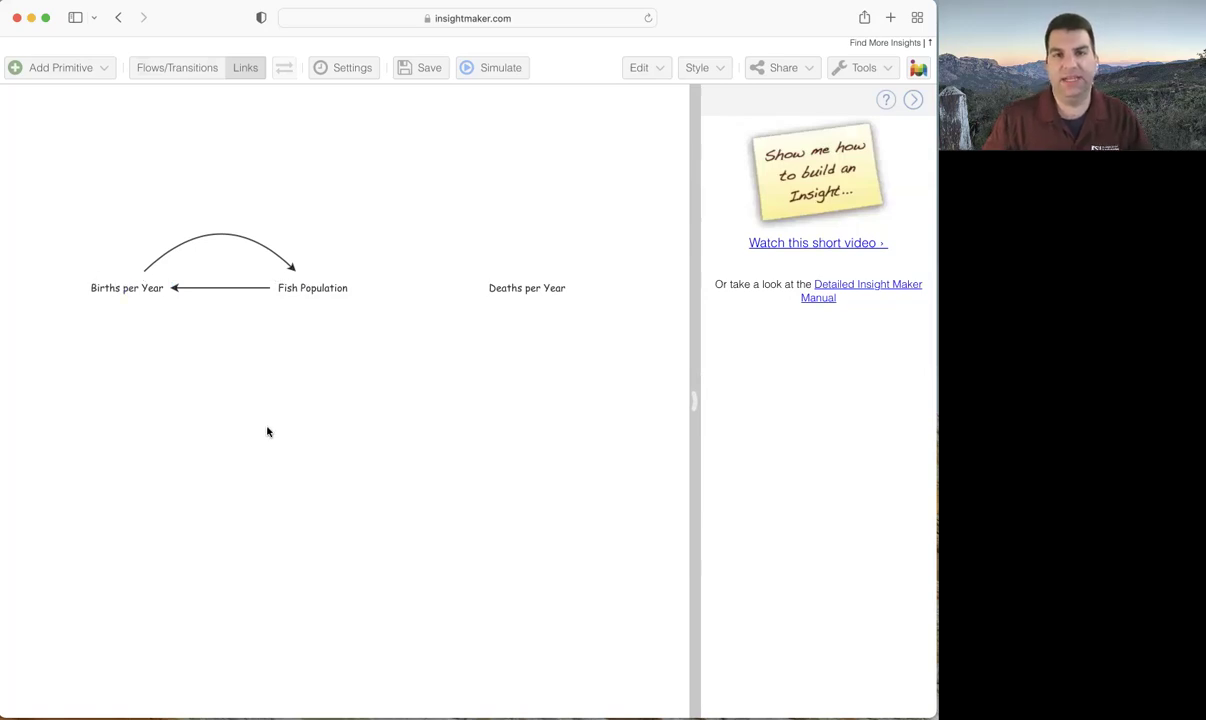
left_click(221, 287)
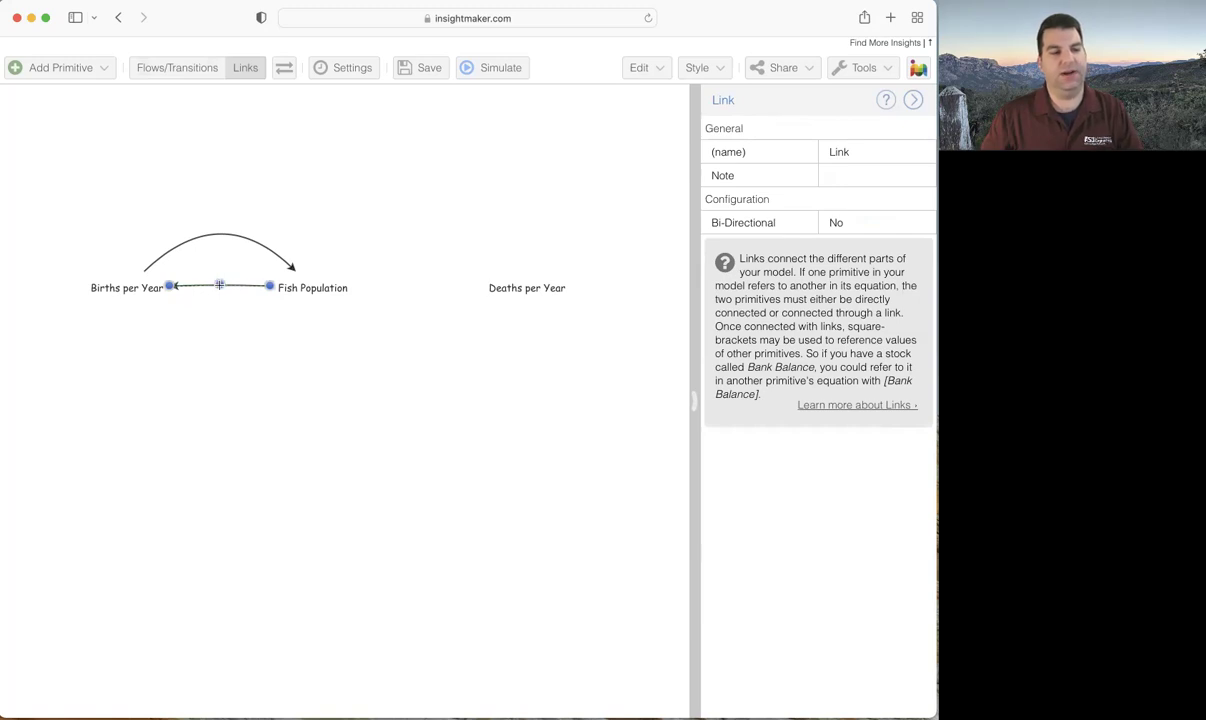
left_click_drag(220, 285, 219, 385)
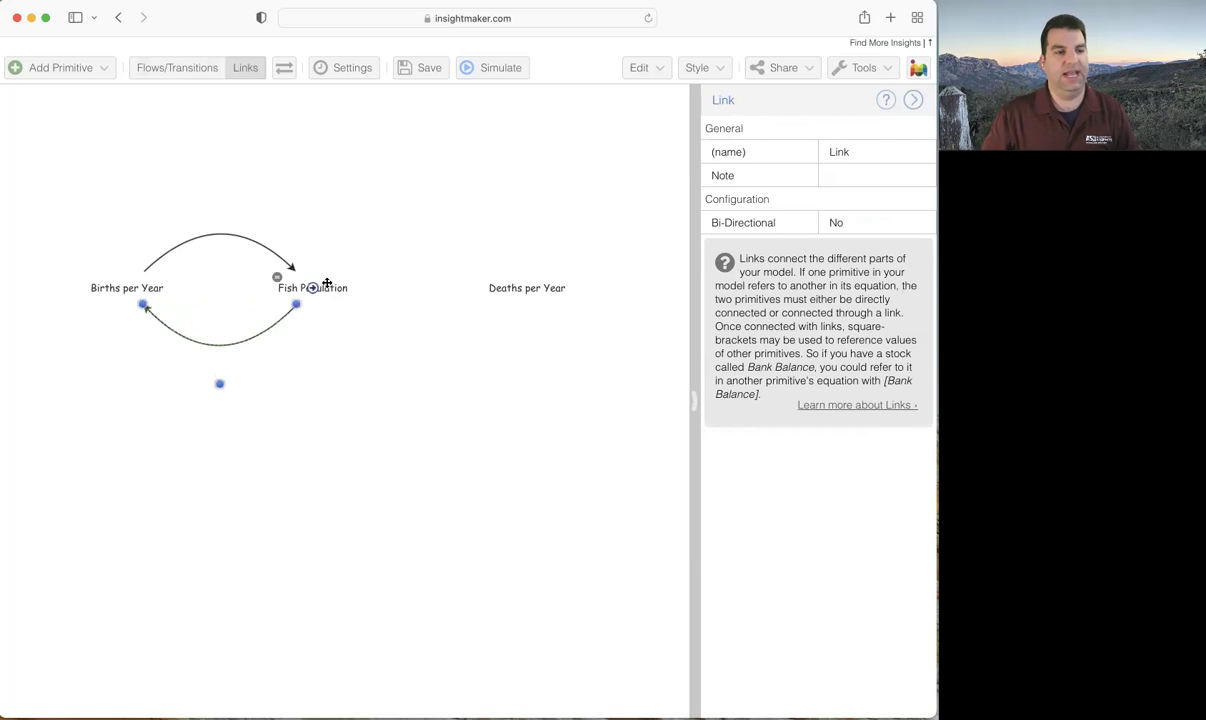
left_click(400, 394)
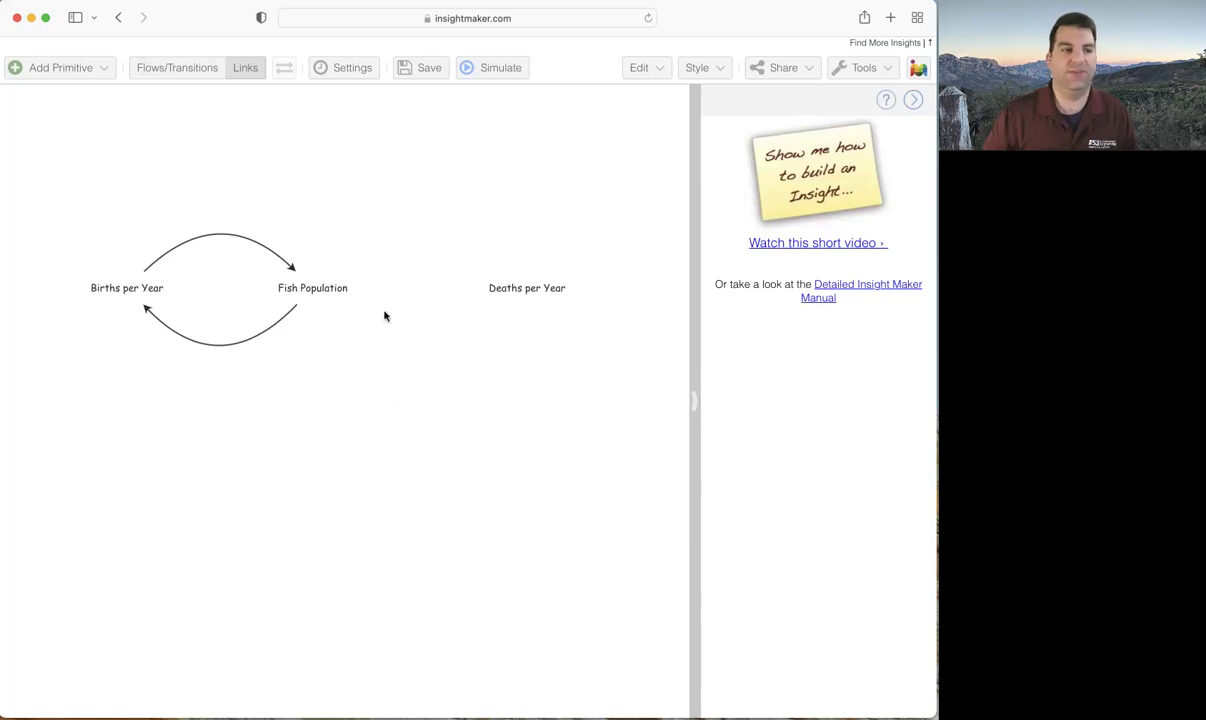
- Add plus (+) annotations at the arrowheads of both links between Births per Year and Fish Population
left_click(232, 236)
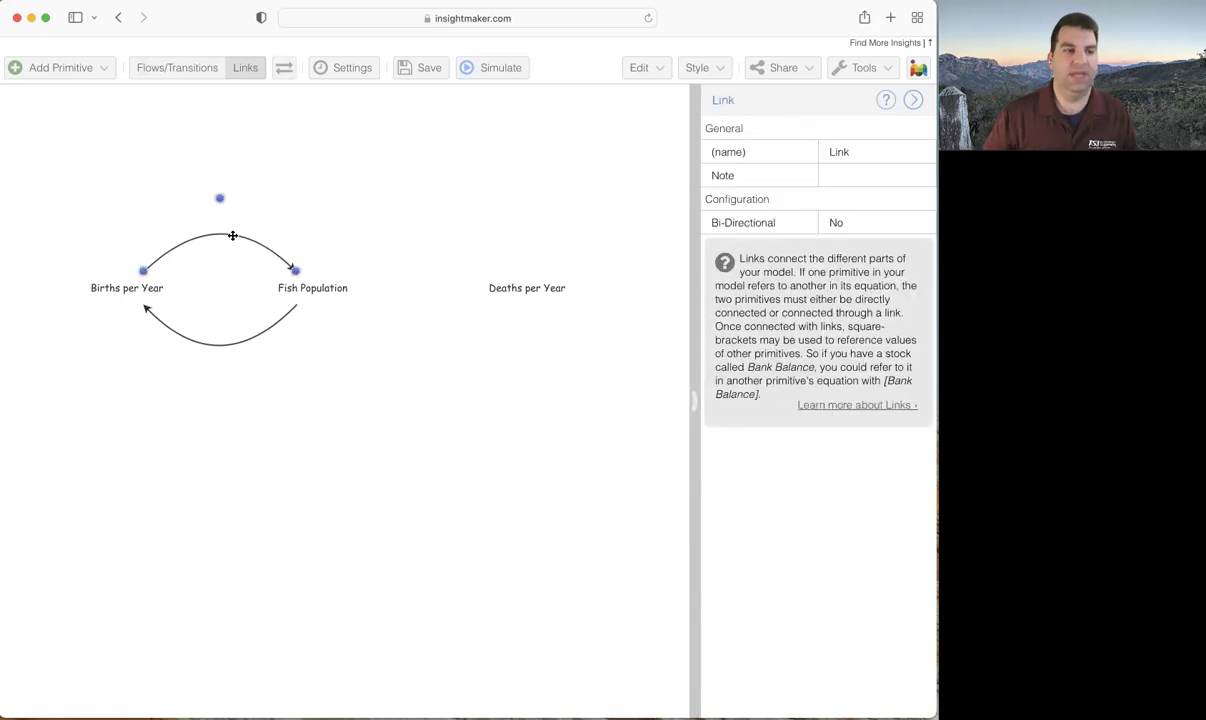
right_click(232, 236)
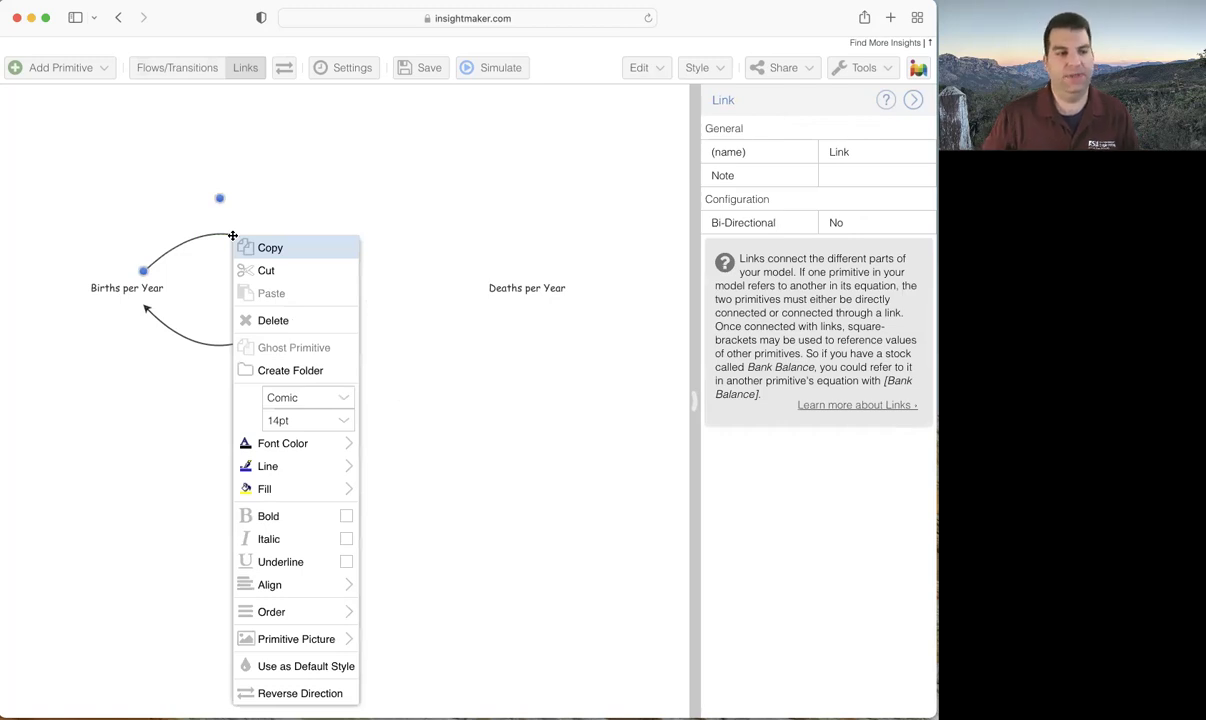
mouse_move(304, 476)
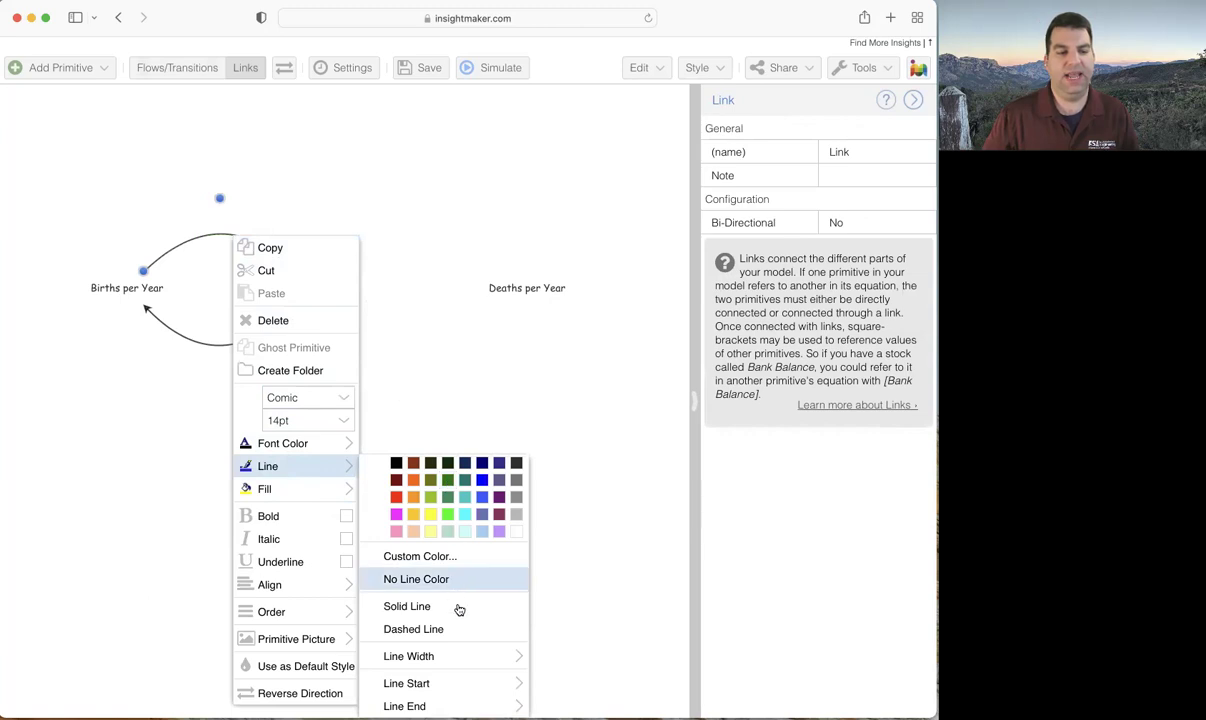
mouse_move(451, 708)
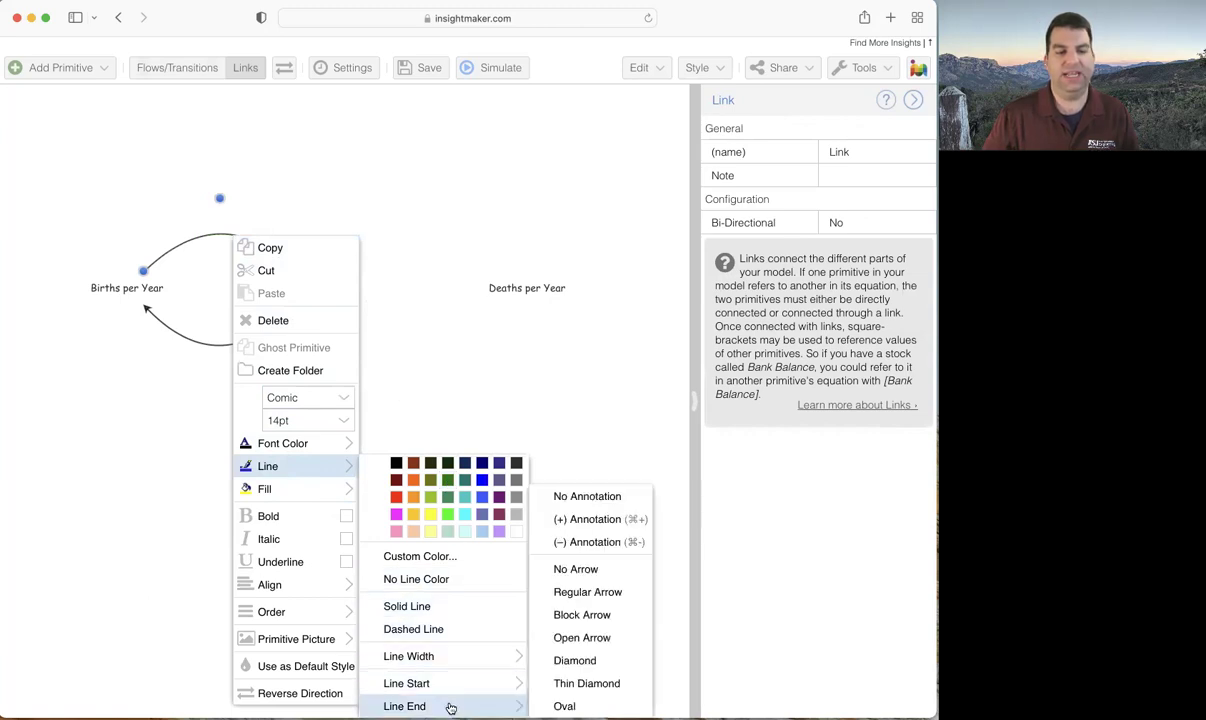
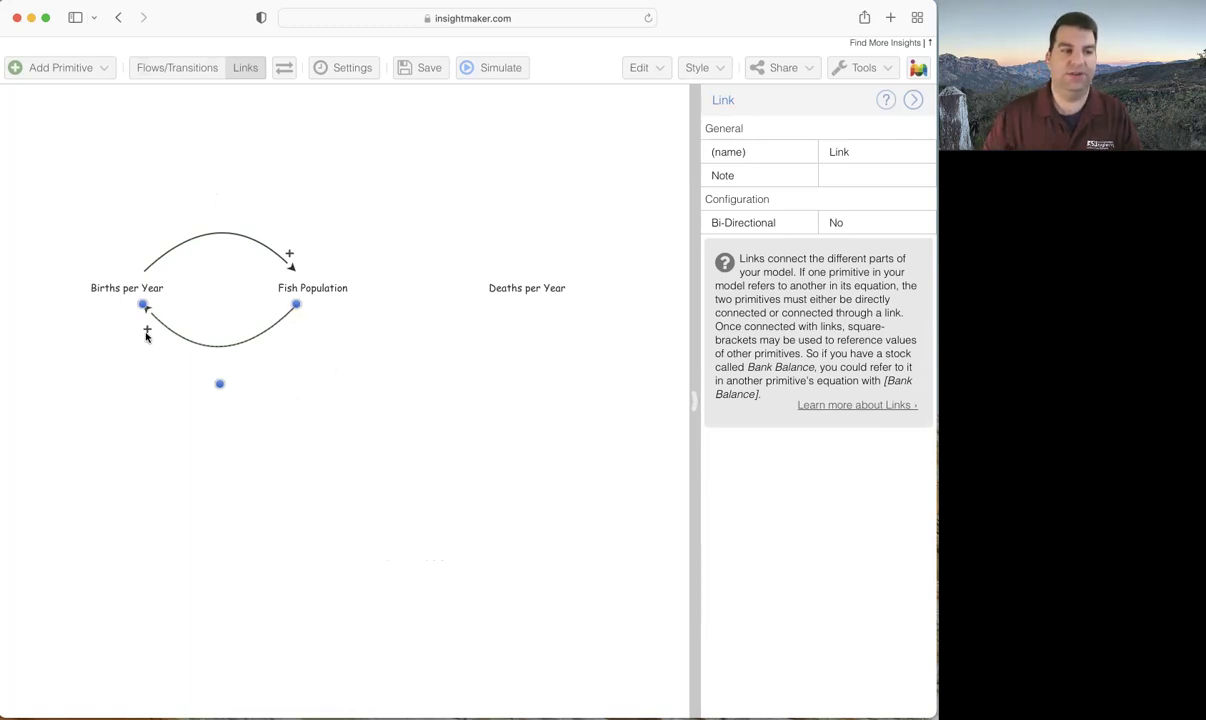
left_click(330, 209)
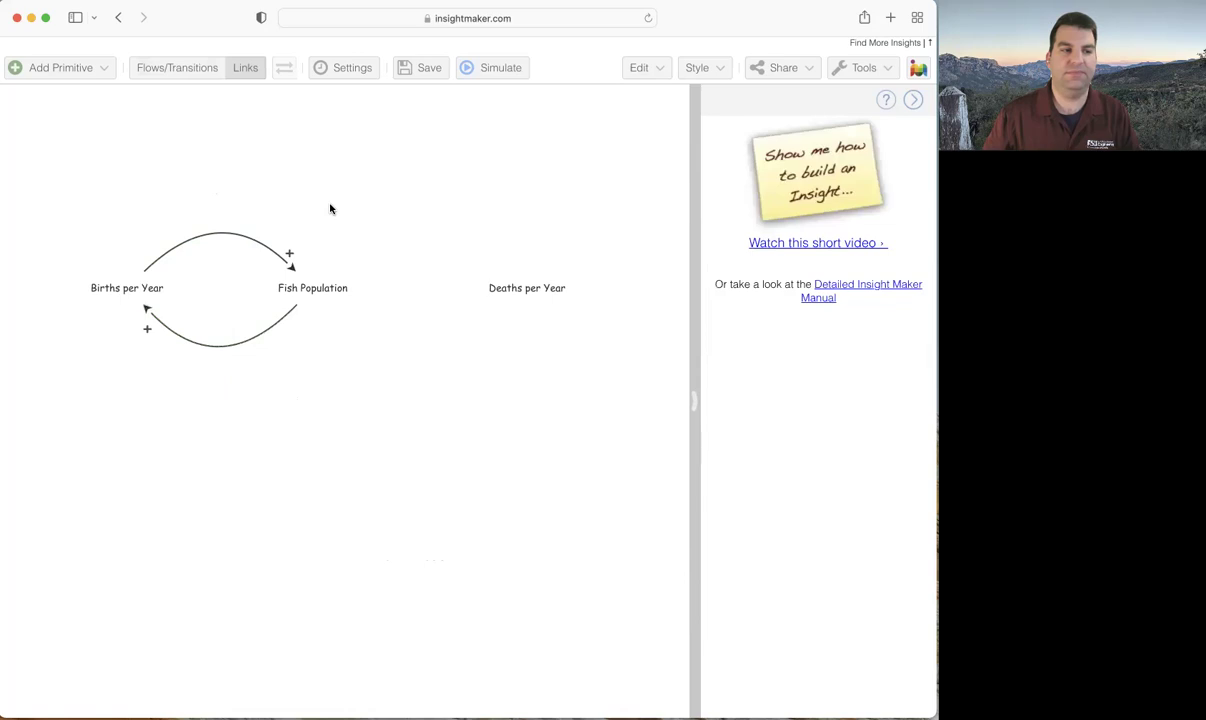
mouse_move(120, 281)
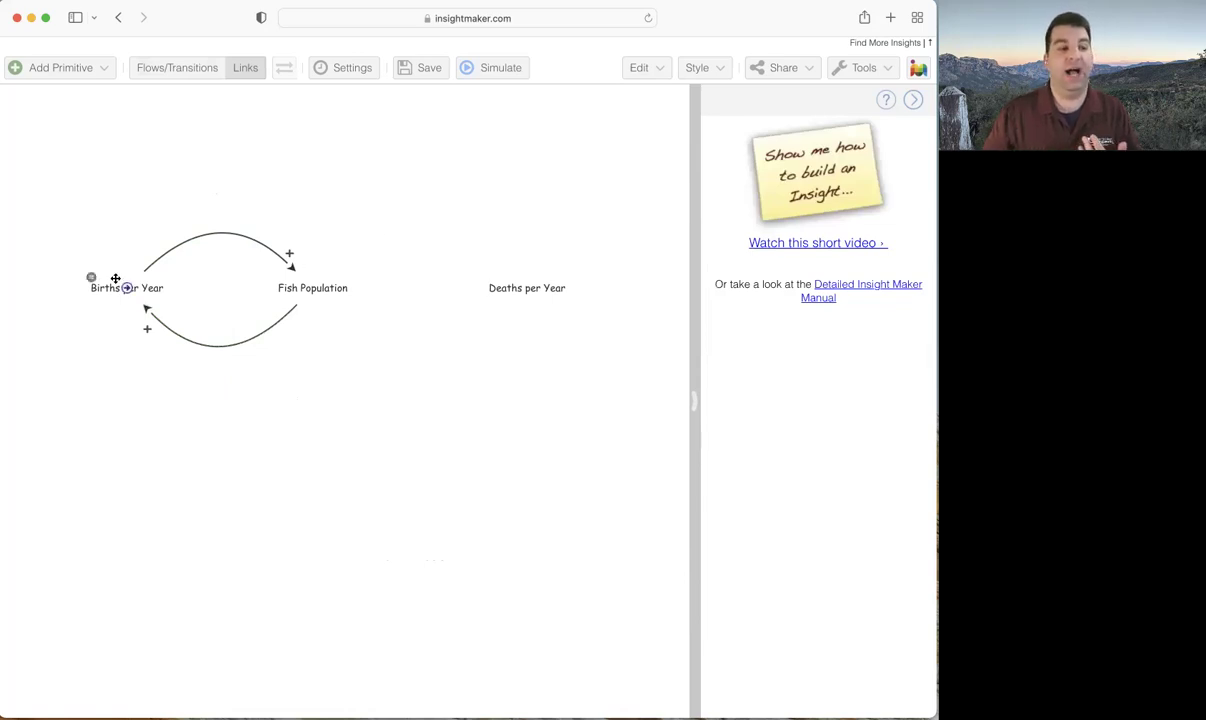
mouse_move(334, 307)
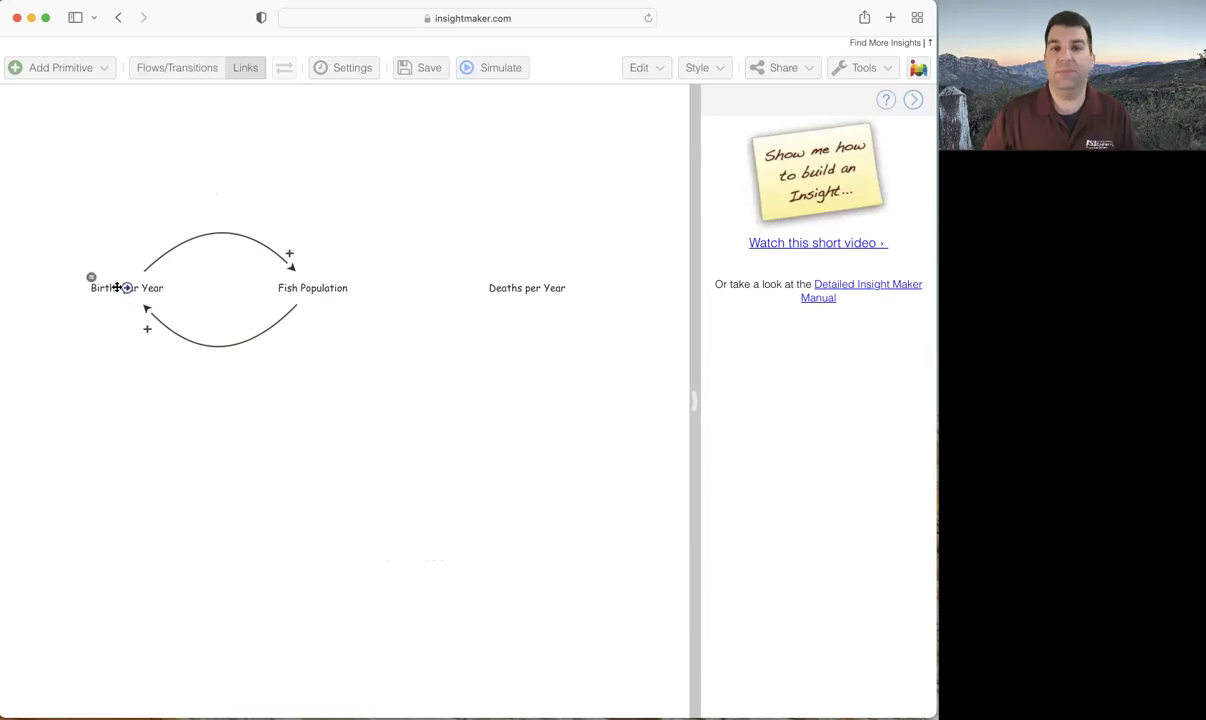
mouse_move(307, 287)
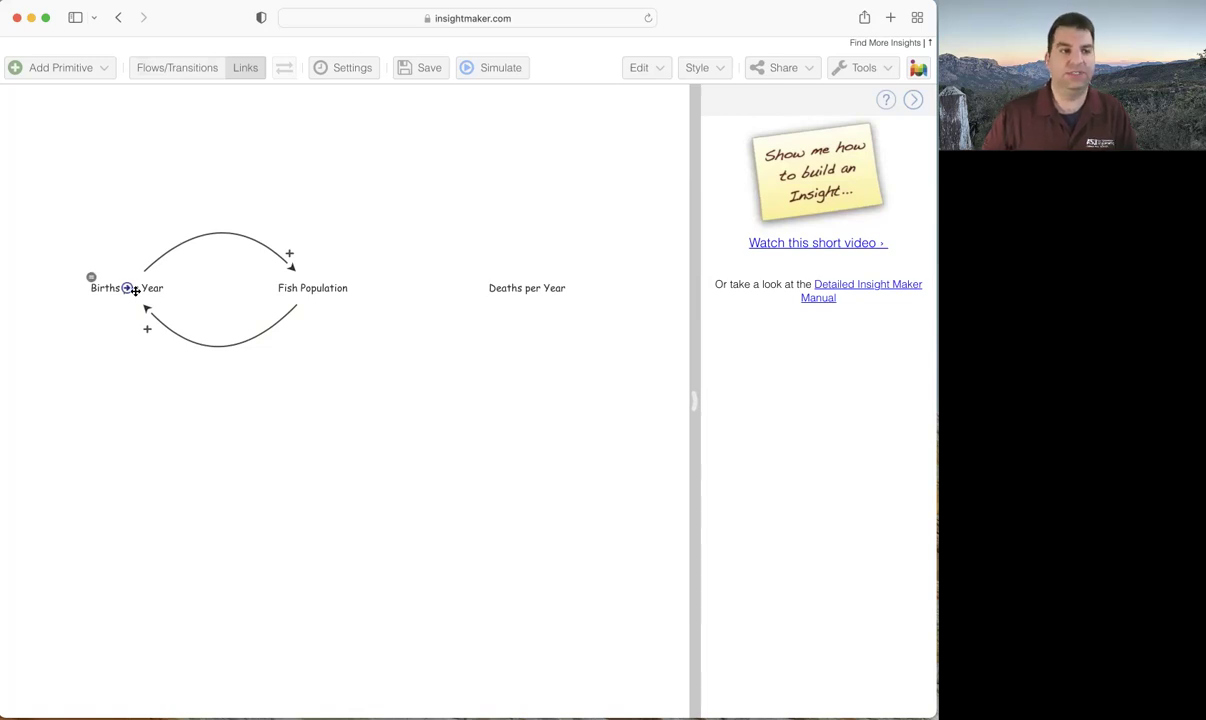
left_click(238, 224)
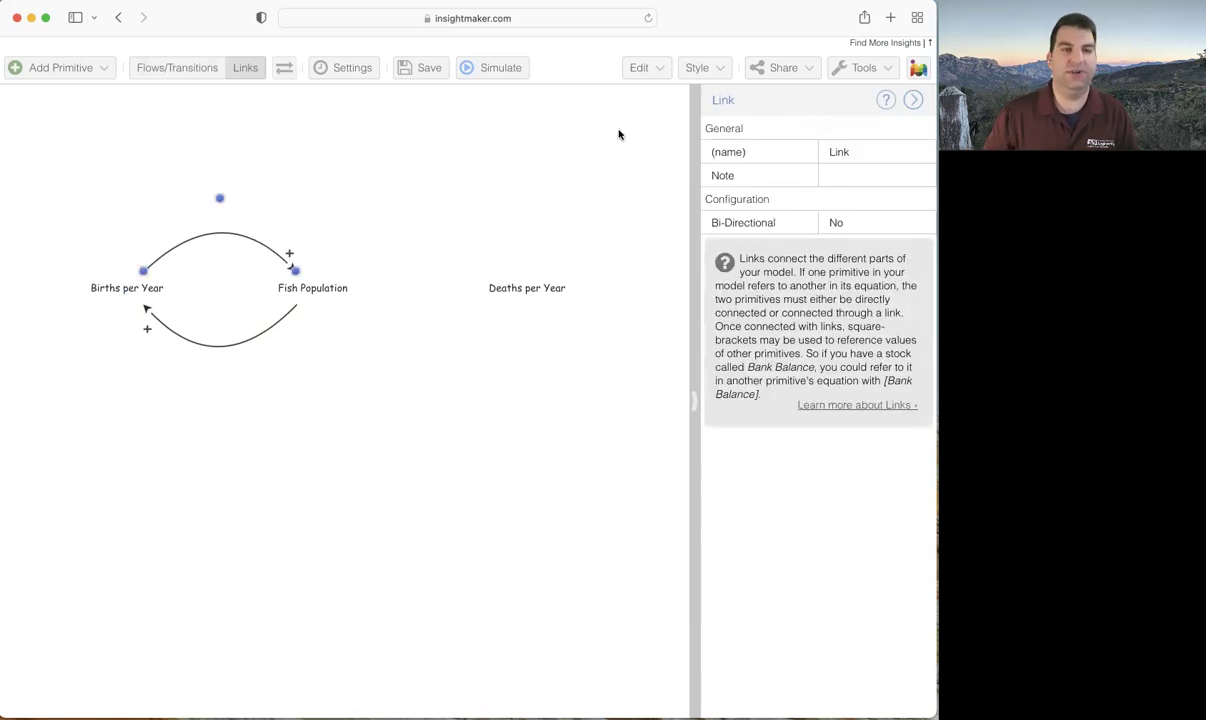
left_click(697, 67)
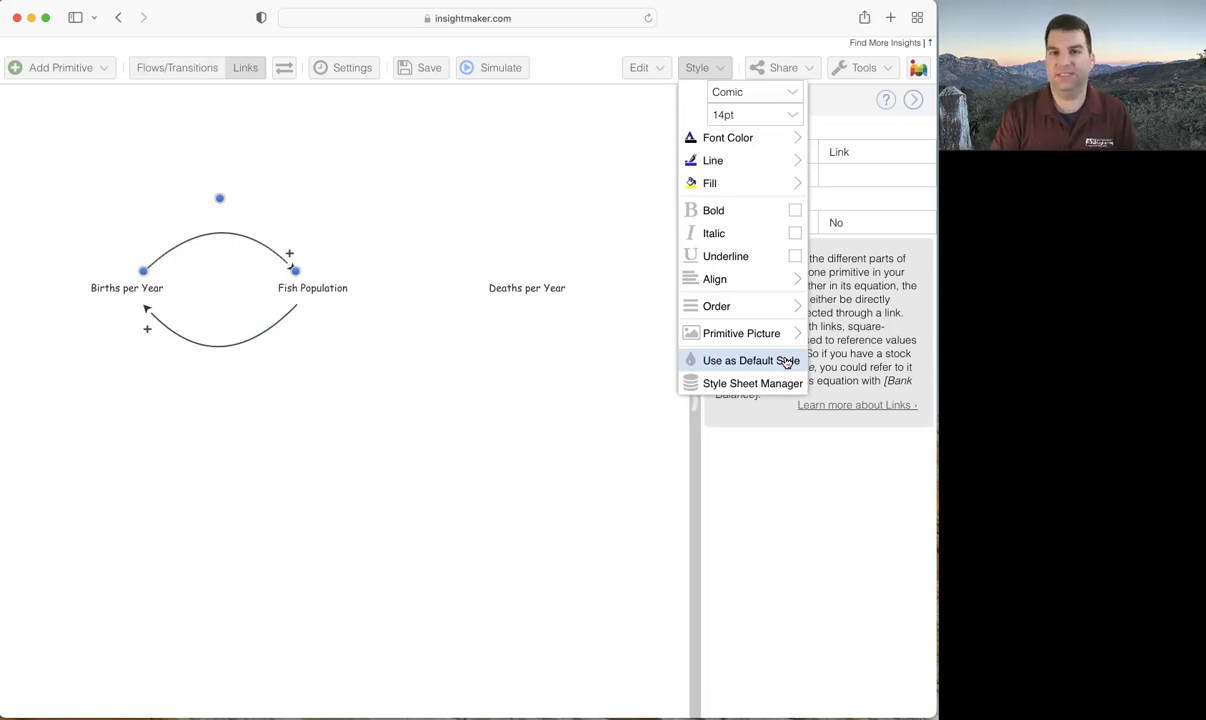
left_click(385, 431)
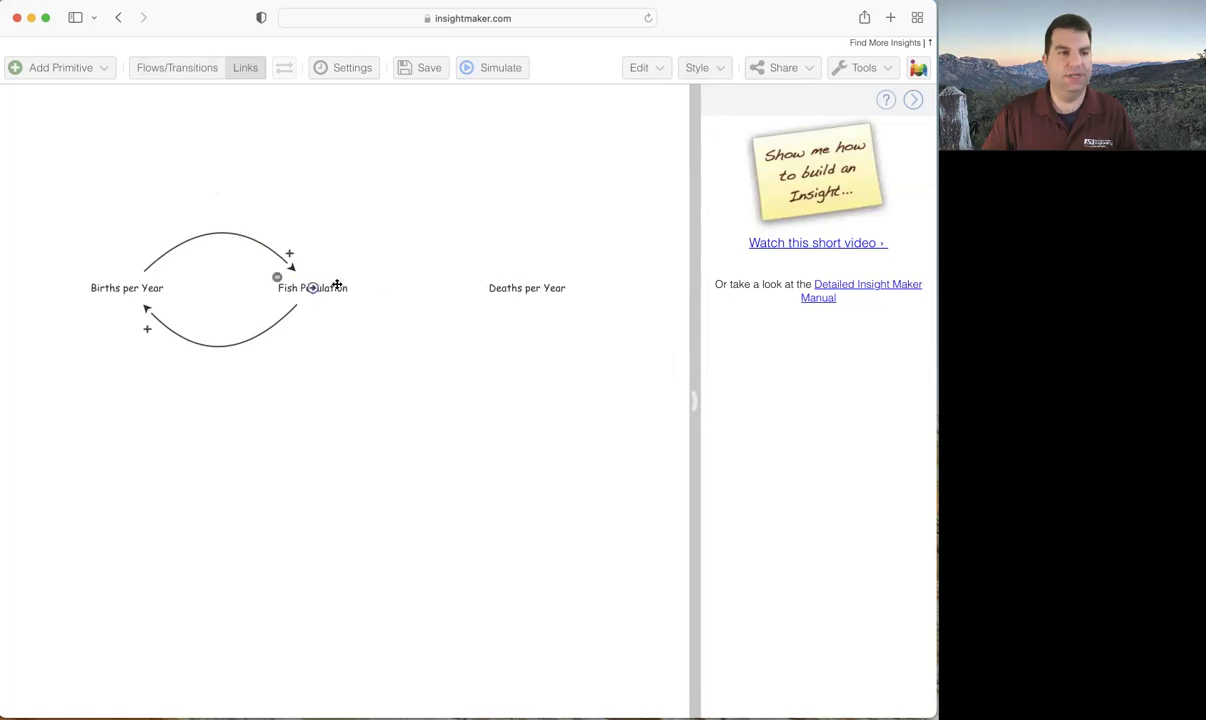
- Draw a link from Fish Population to Deaths per Year arcing upward, and a return link arcing downward
left_click_drag(313, 289, 535, 299)
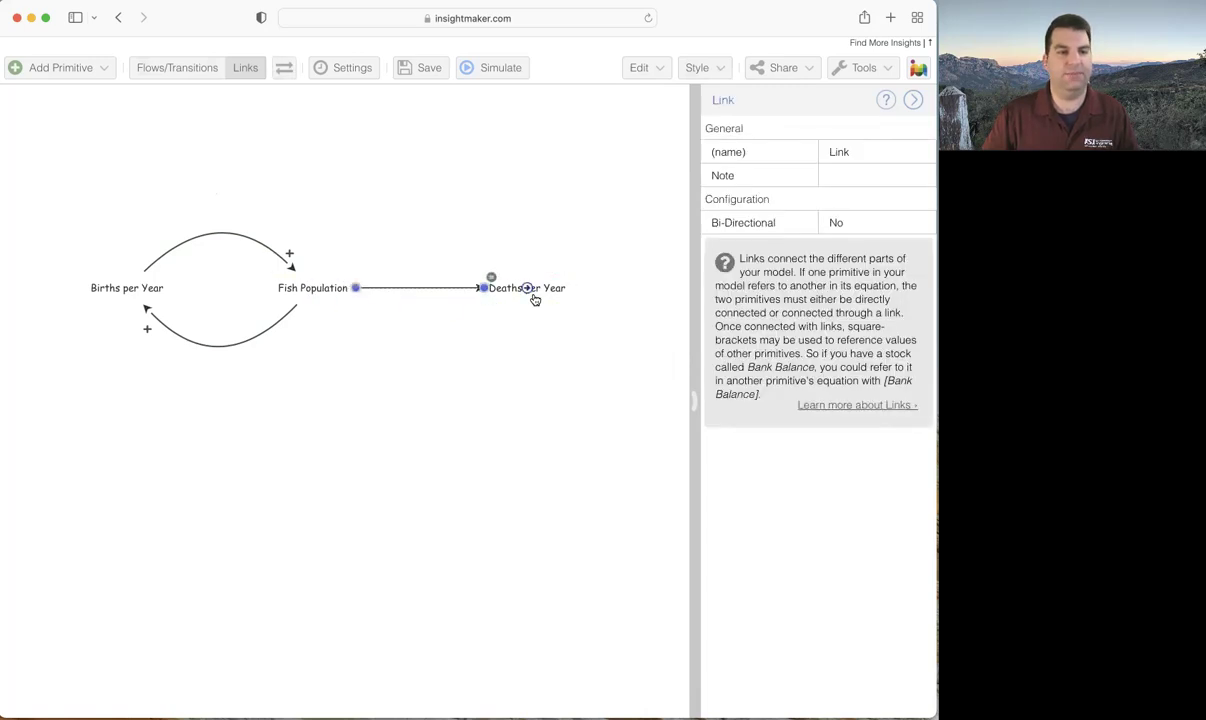
left_click(410, 288)
left_click_drag(417, 288, 419, 198)
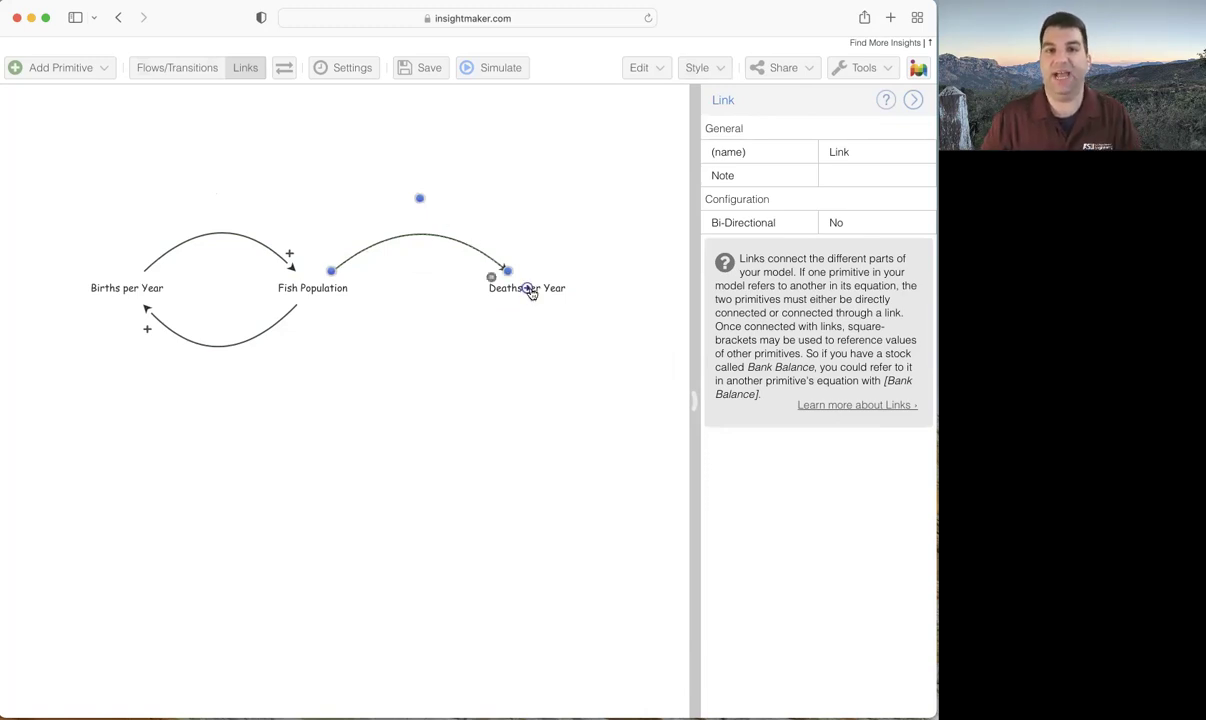
left_click_drag(530, 307, 319, 292)
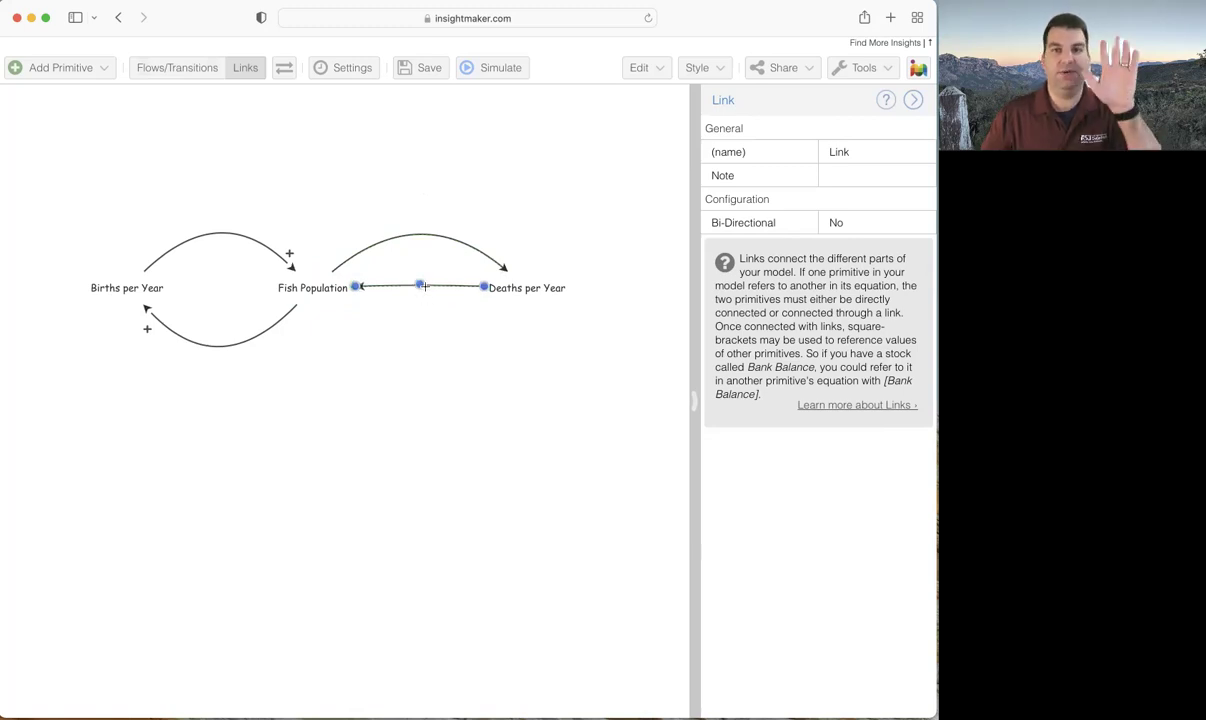
left_click_drag(420, 285, 418, 378)
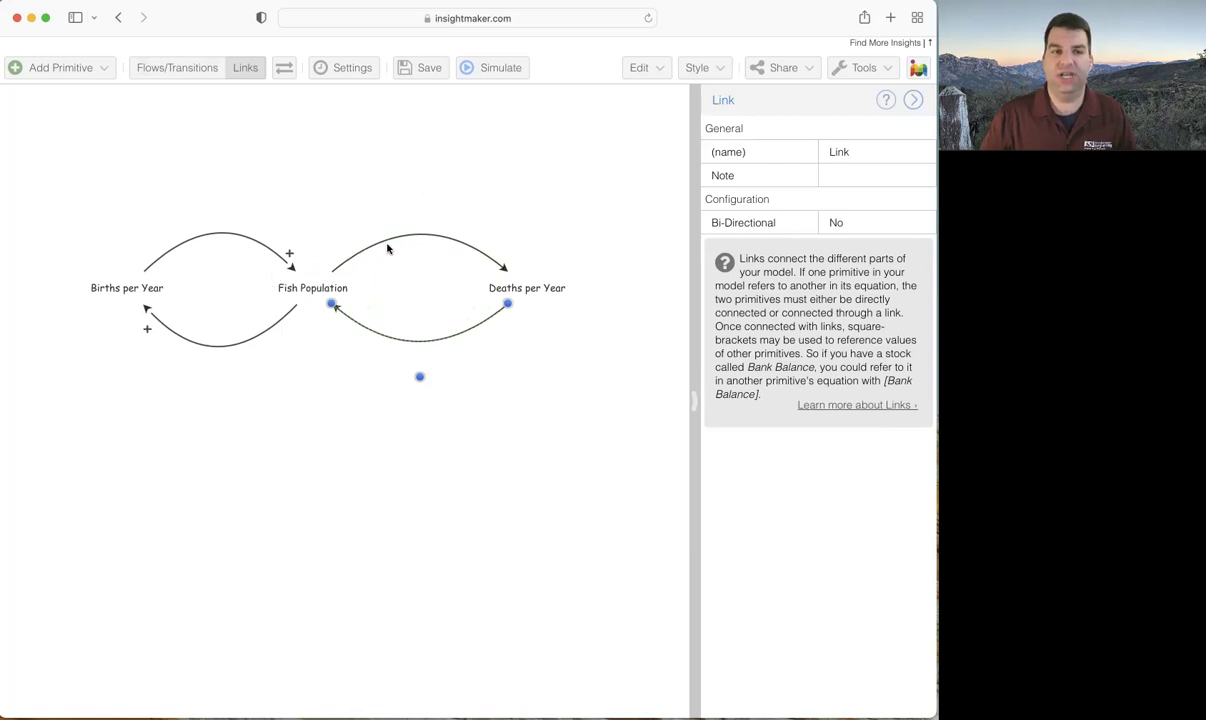
- Annotate the Fish Population to Deaths per Year link with plus (+) and its return link with minus (–)
left_click(463, 243)
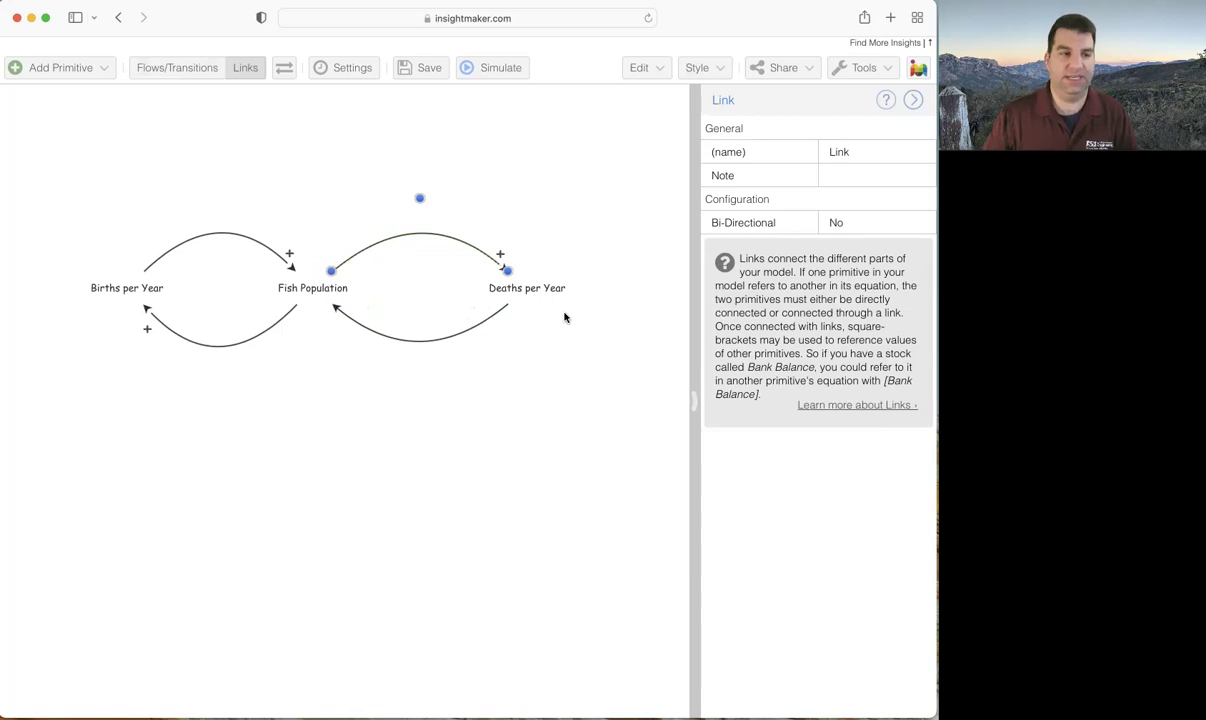
left_click(398, 340)
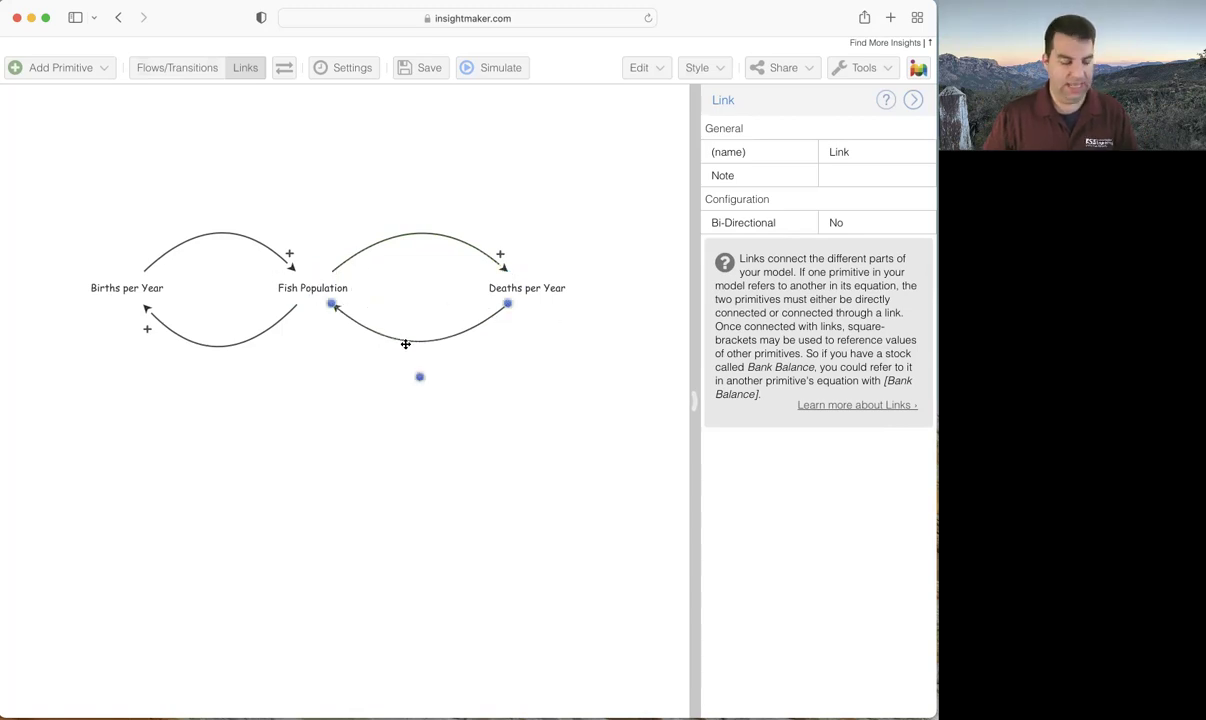
left_click(324, 326)
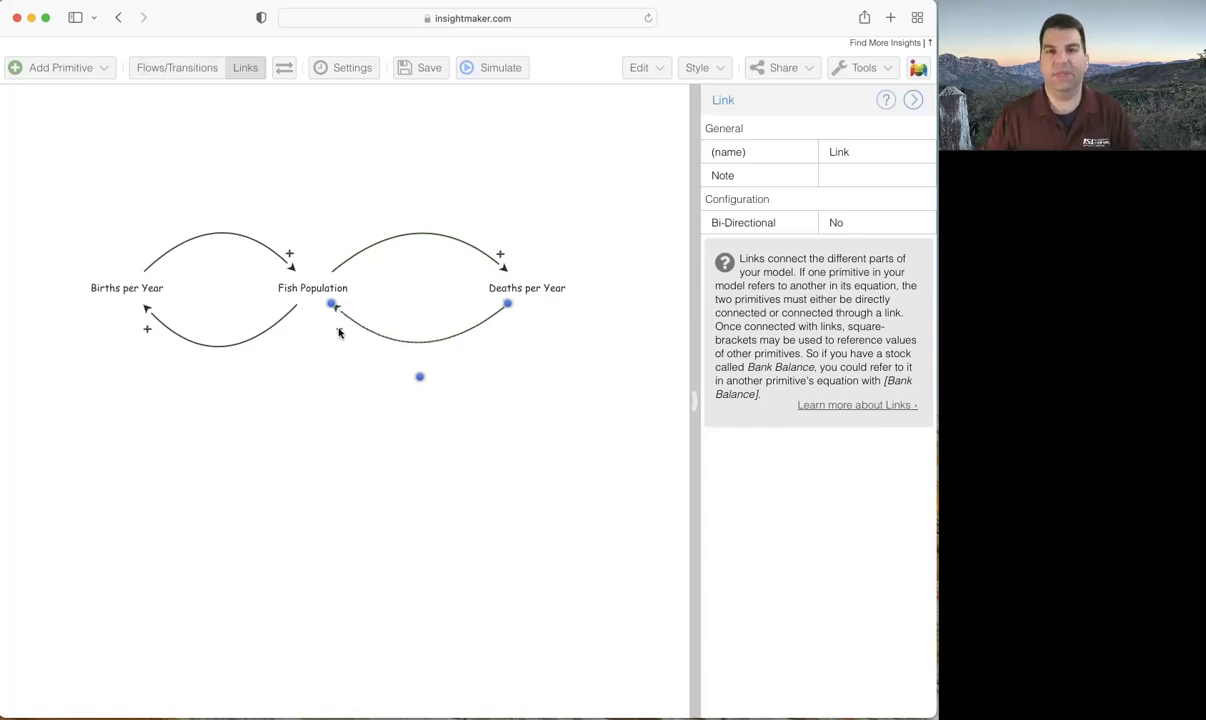
left_click(578, 460)
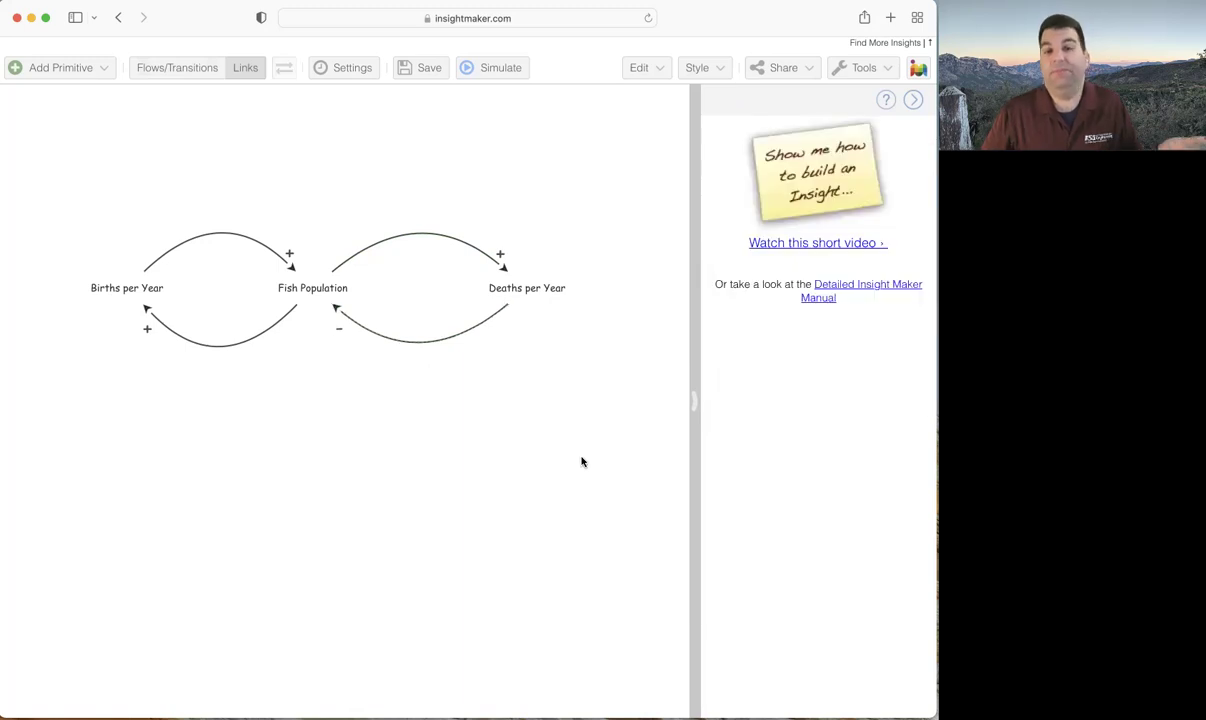
left_click(427, 232)
left_click_drag(427, 232, 234, 257)
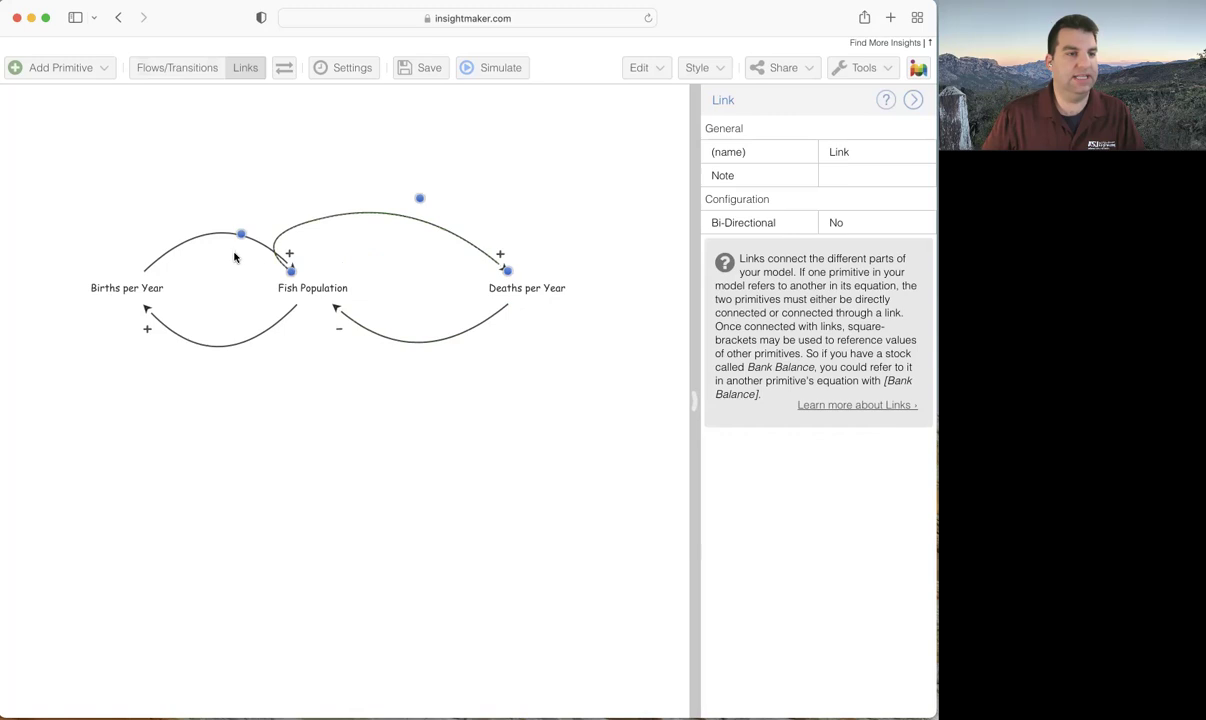
left_click(372, 215)
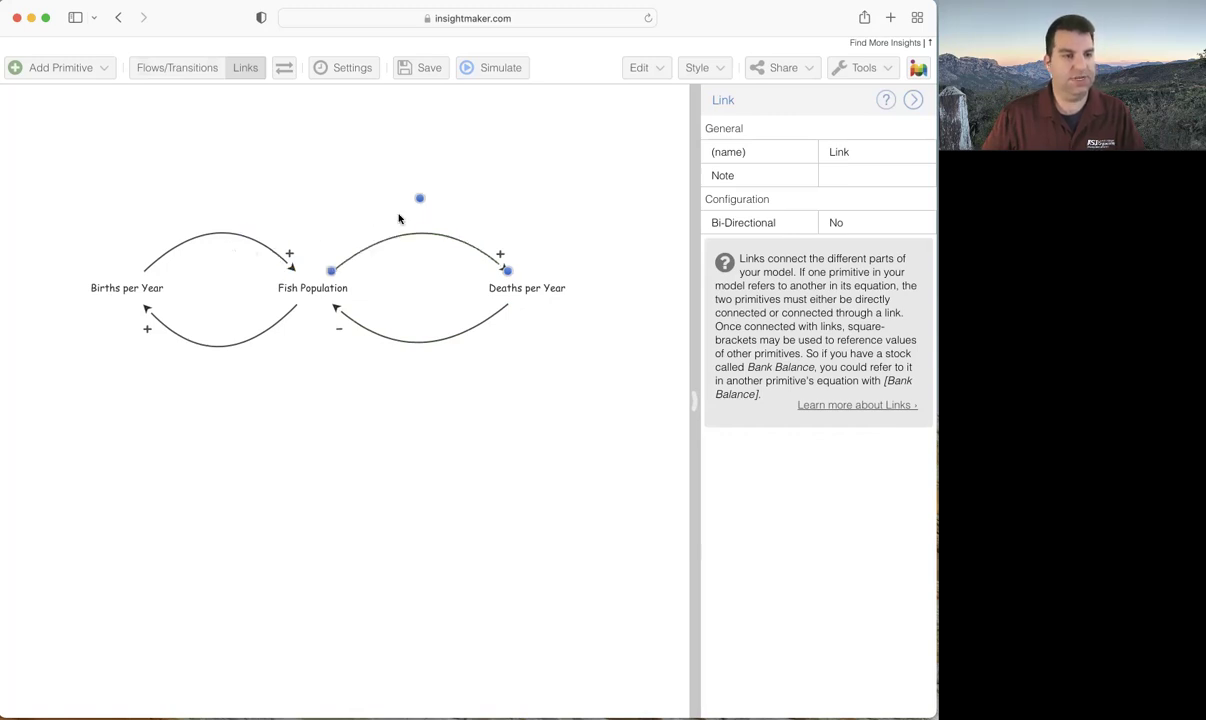
right_click(230, 231)
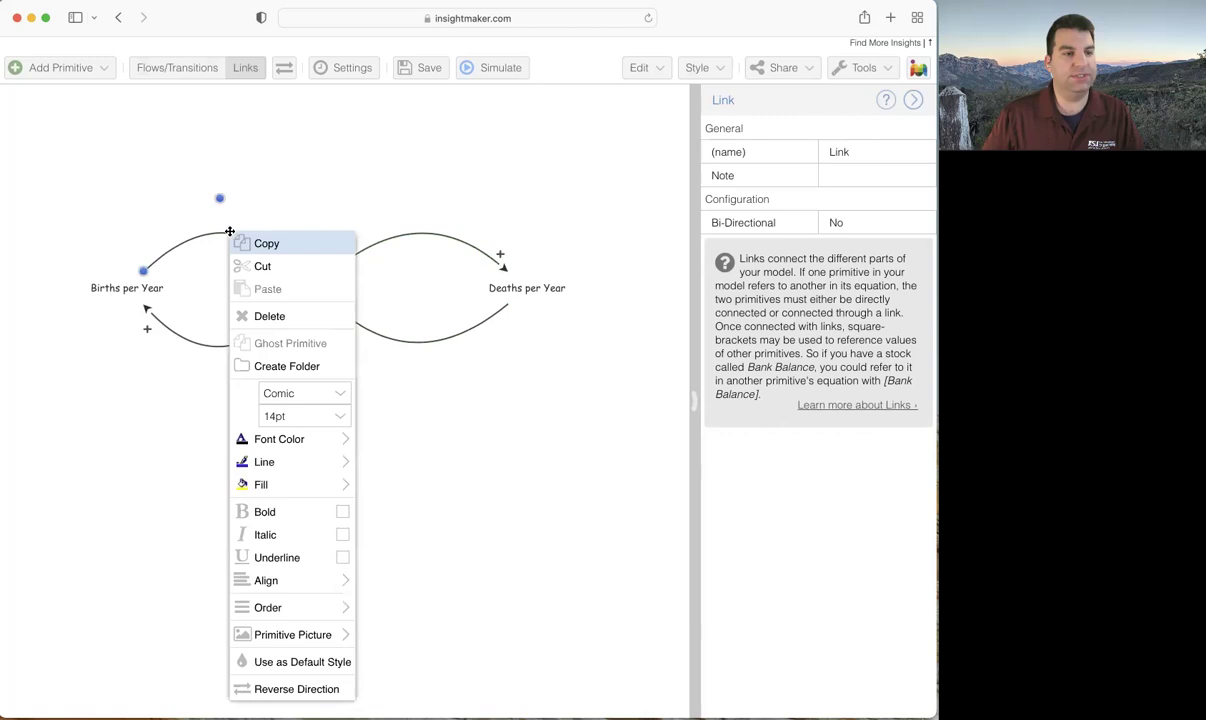
left_click(444, 237)
left_click(445, 238)
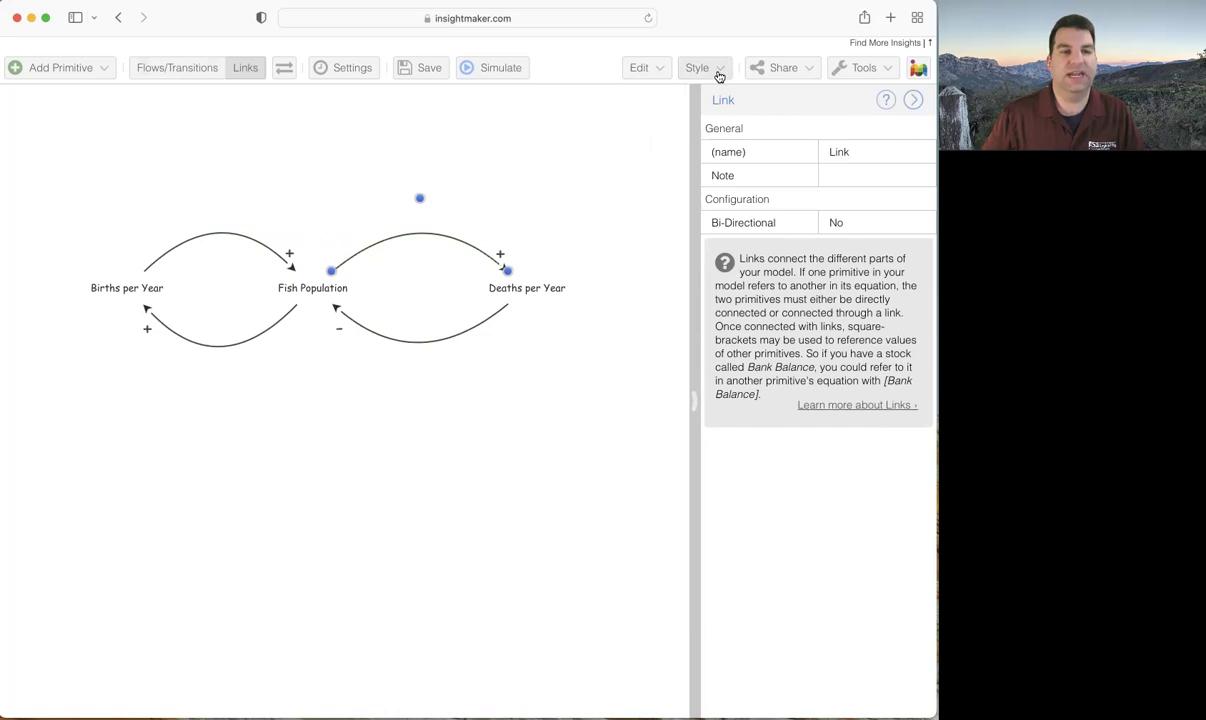
- Set the line color of the link from Deaths per Year to Fish Population to red
left_click(408, 342)
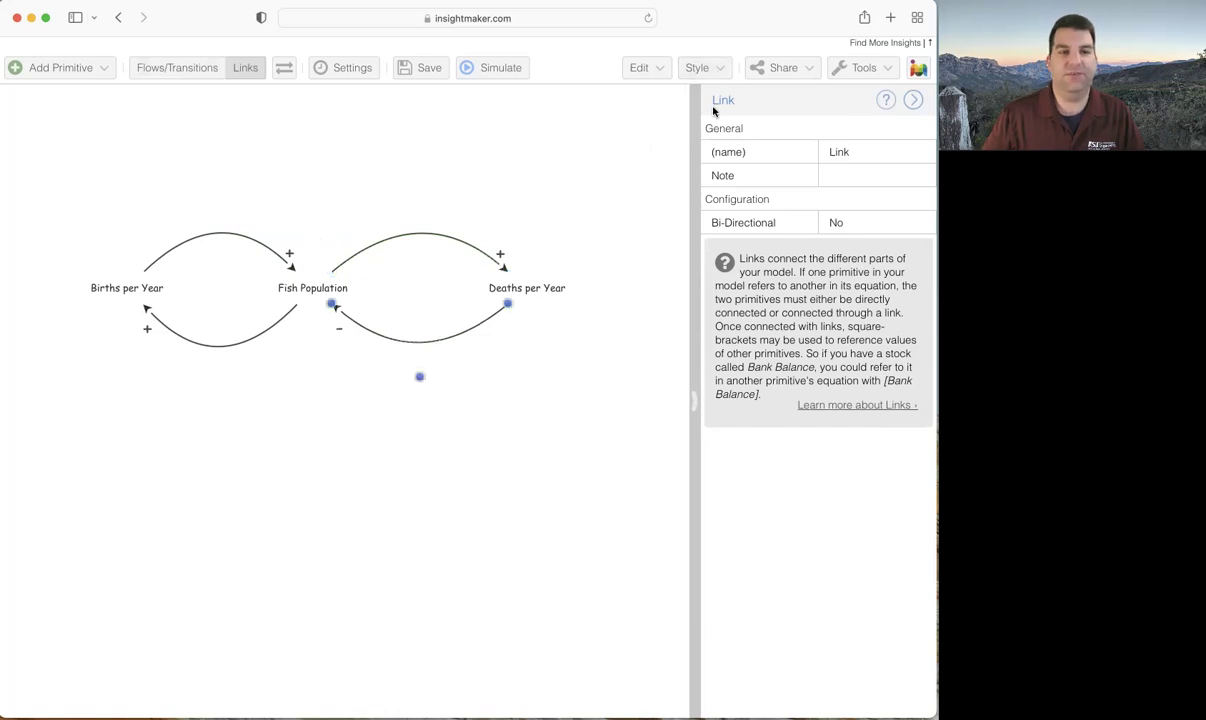
left_click(718, 72)
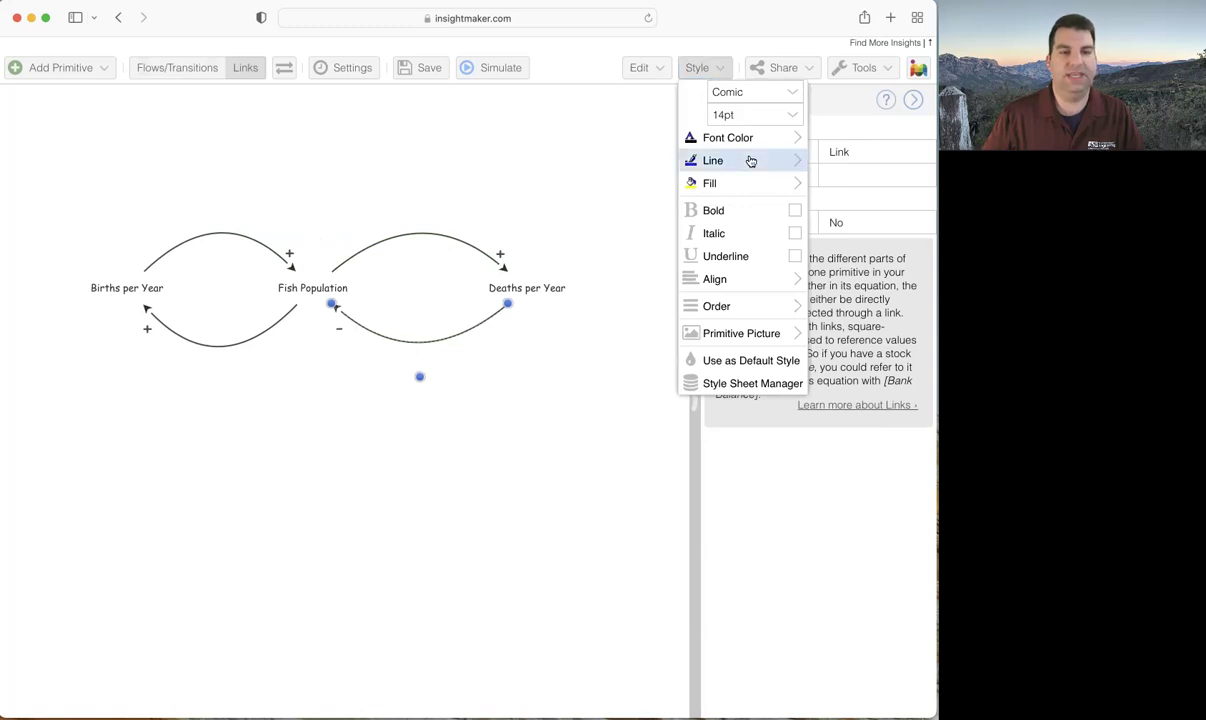
mouse_move(751, 161)
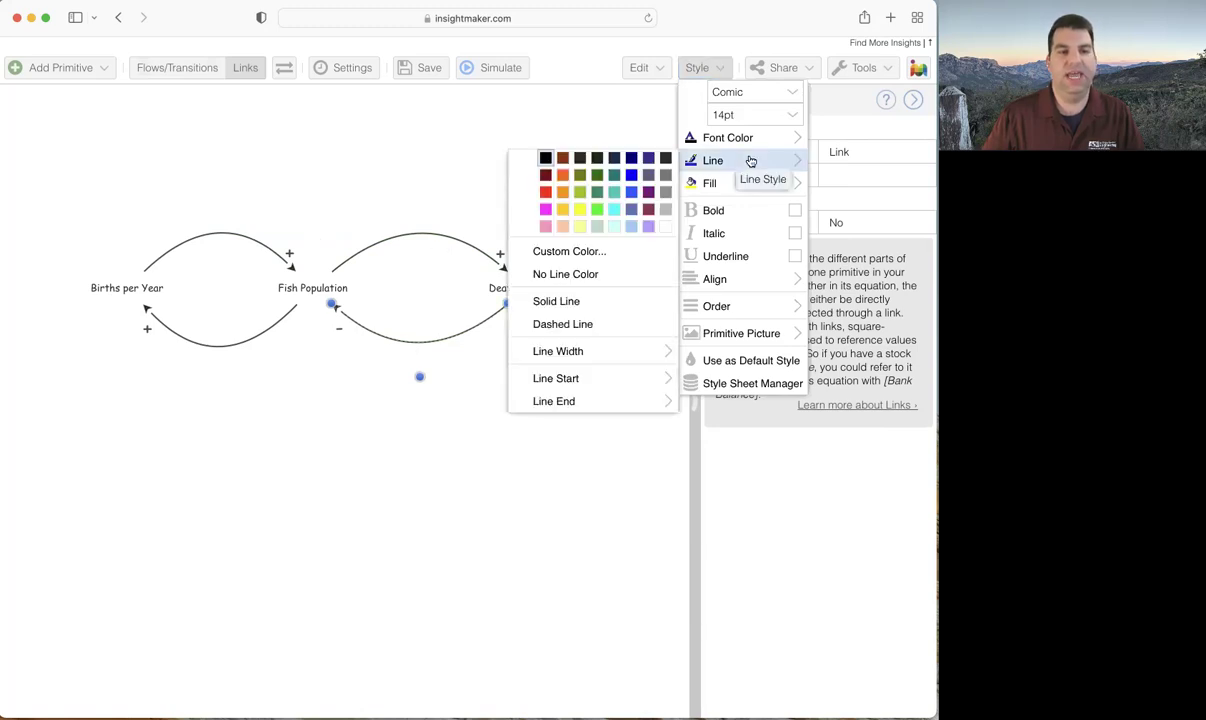
left_click(546, 196)
left_click(549, 168)
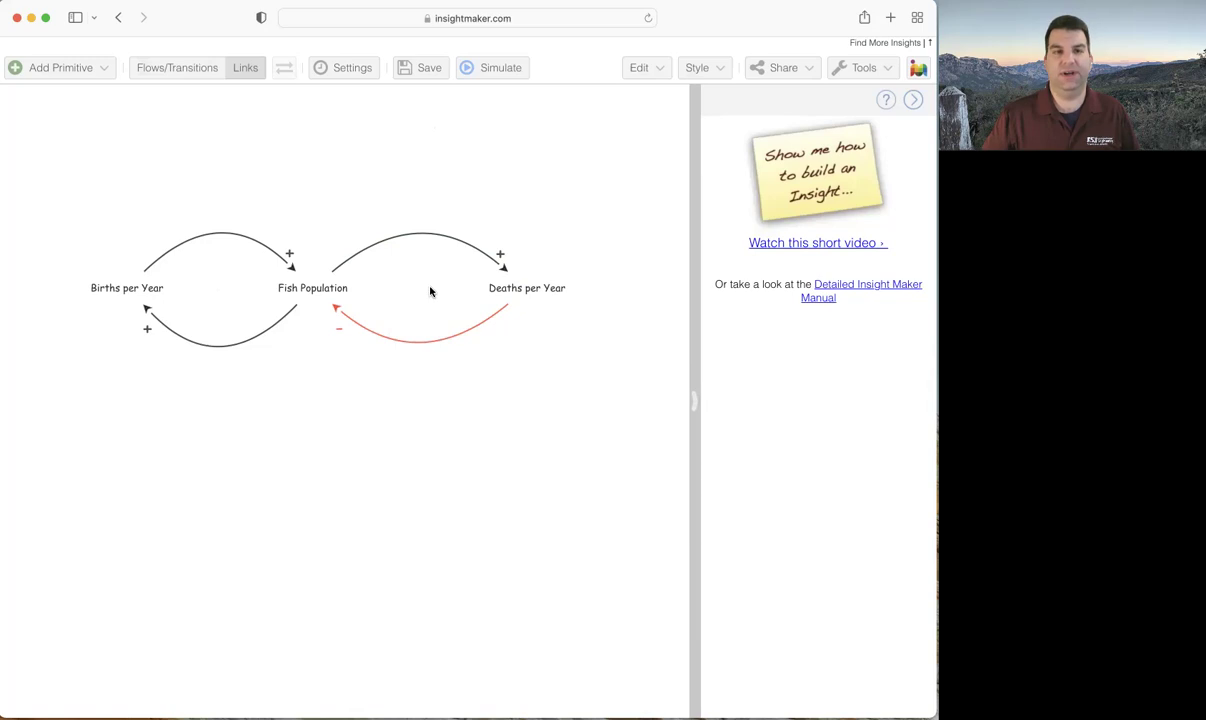
- Insert a picture and center it inside the loop between Births per Year and Fish Population
left_click(98, 72)
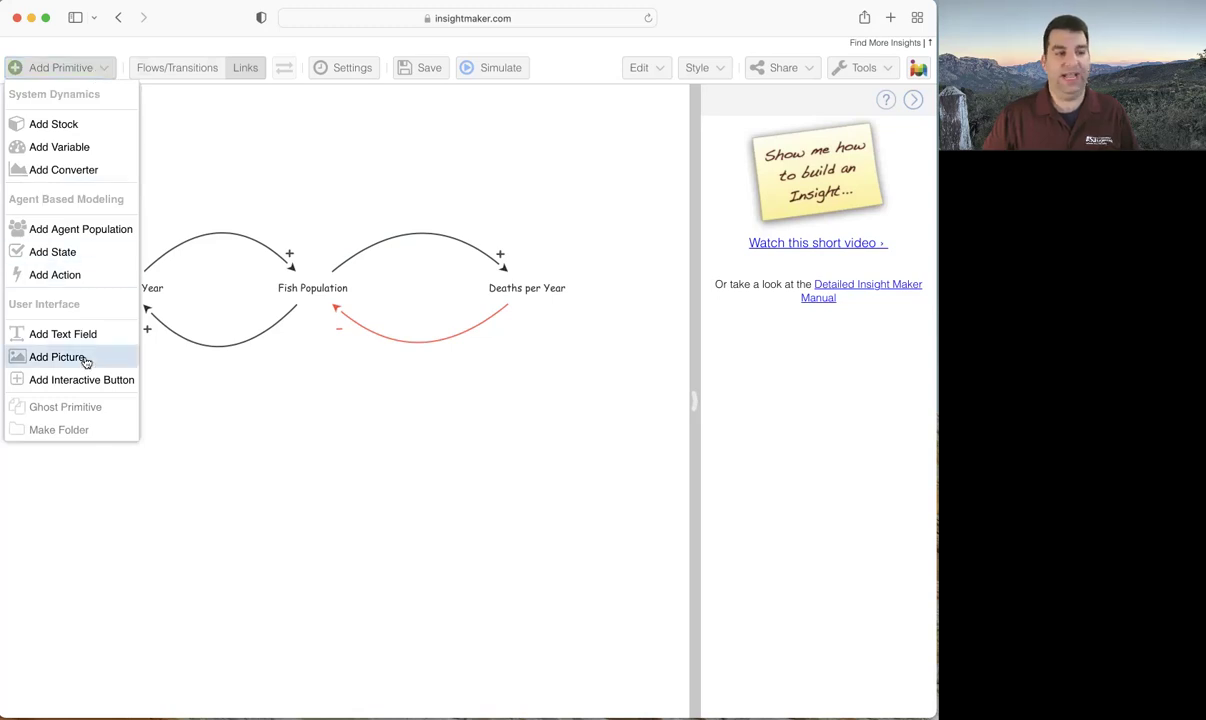
left_click(334, 141)
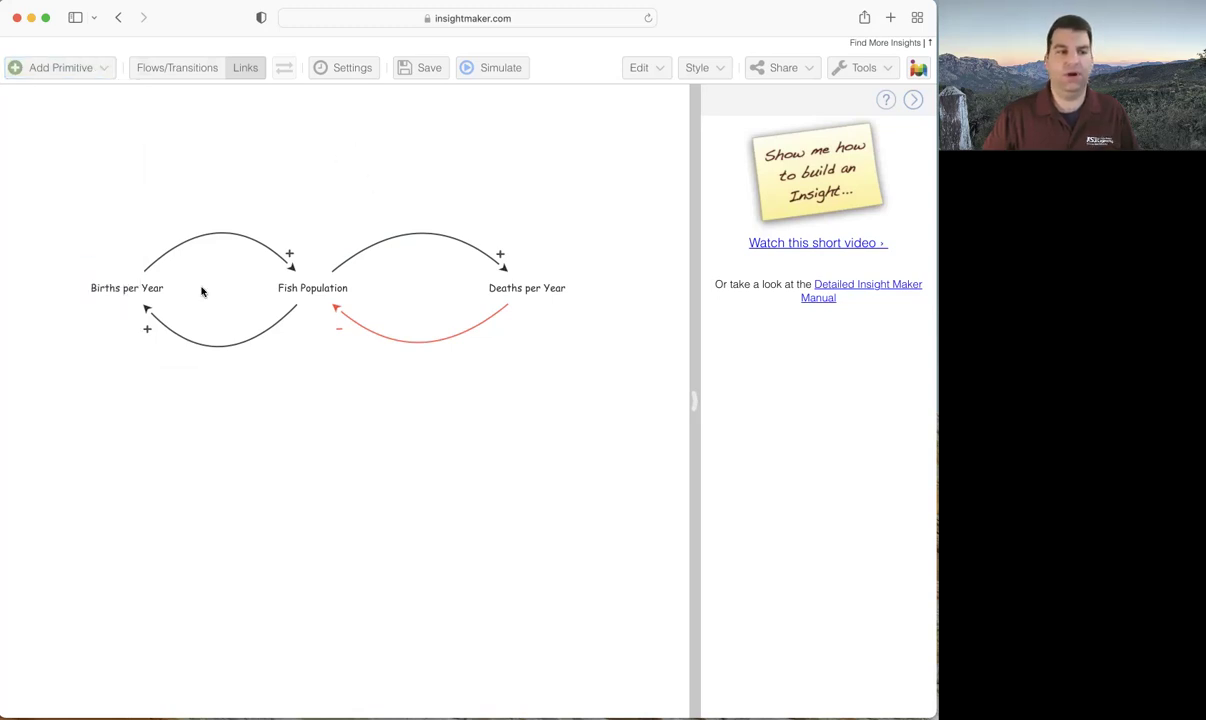
right_click(219, 292)
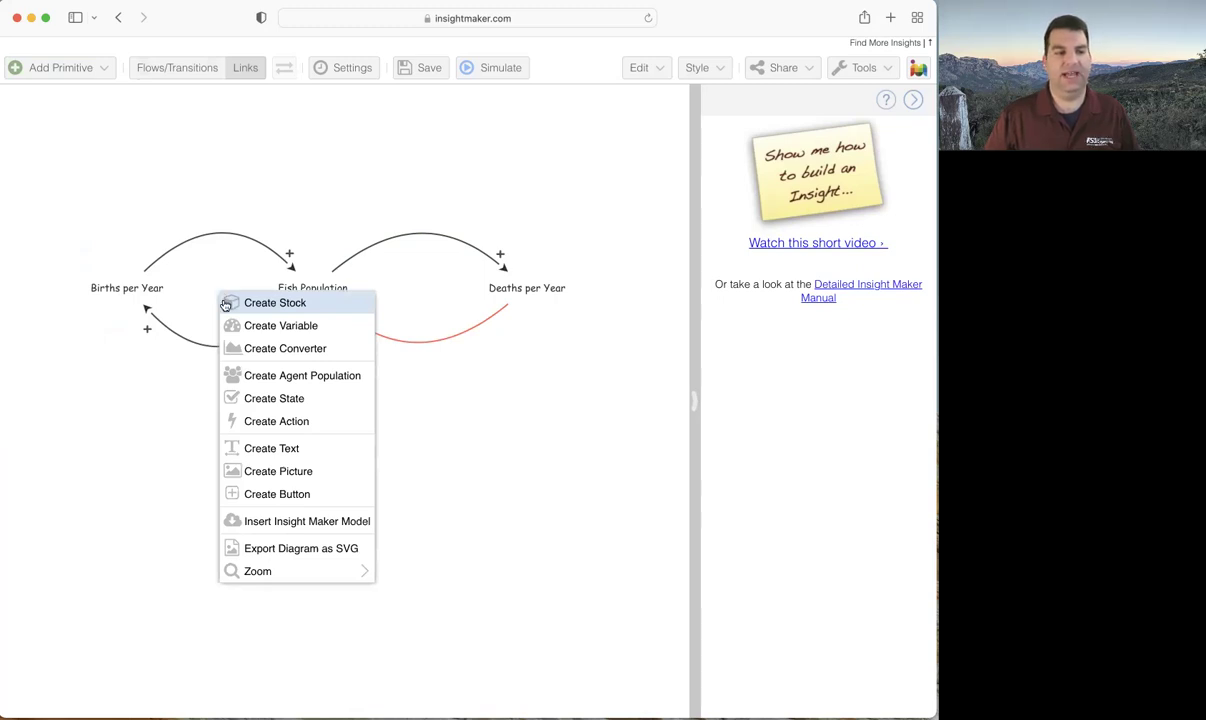
left_click(316, 478)
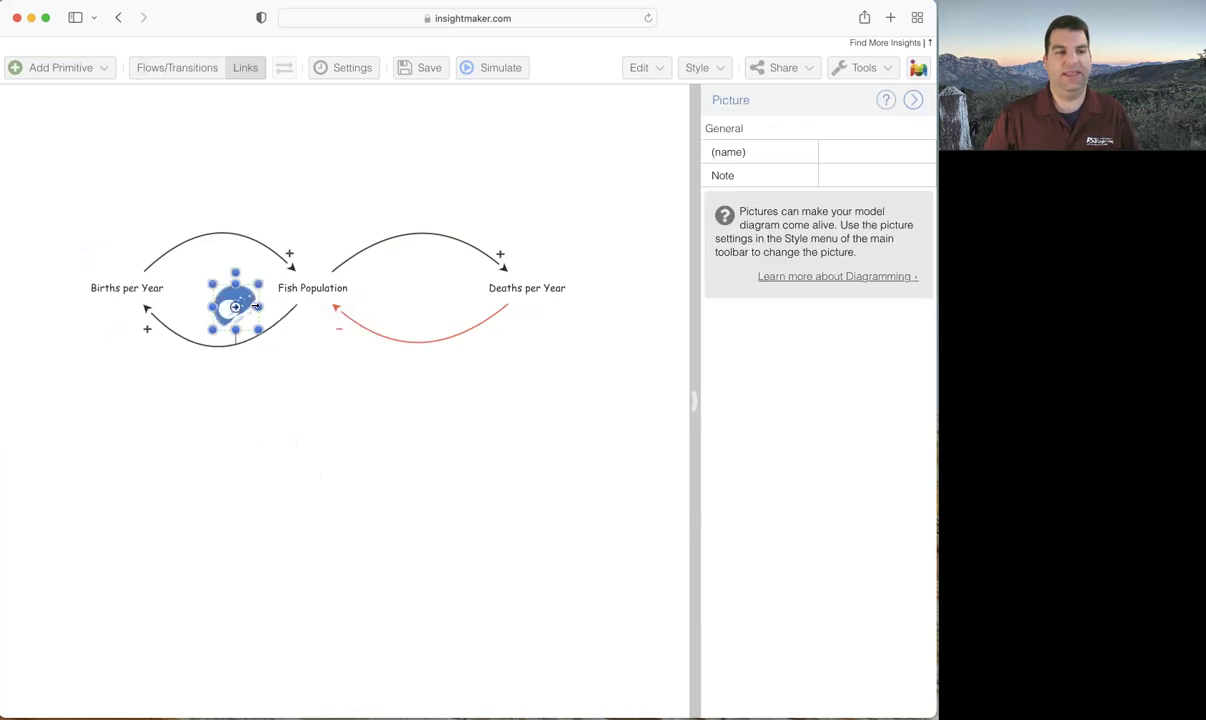
left_click_drag(238, 284, 231, 283)
left_click(324, 177)
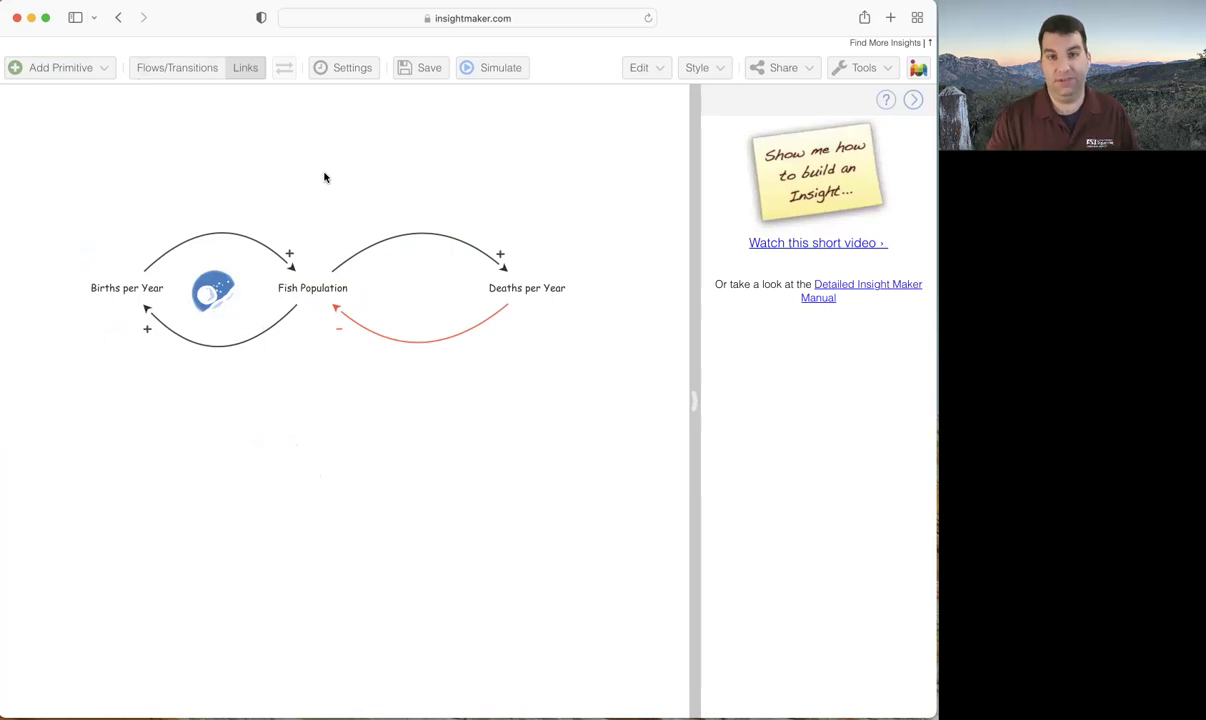
- Change the picture between Births per Year and Fish Population to the built-in blue plus loop image with clockwise arrows
right_click(227, 289)
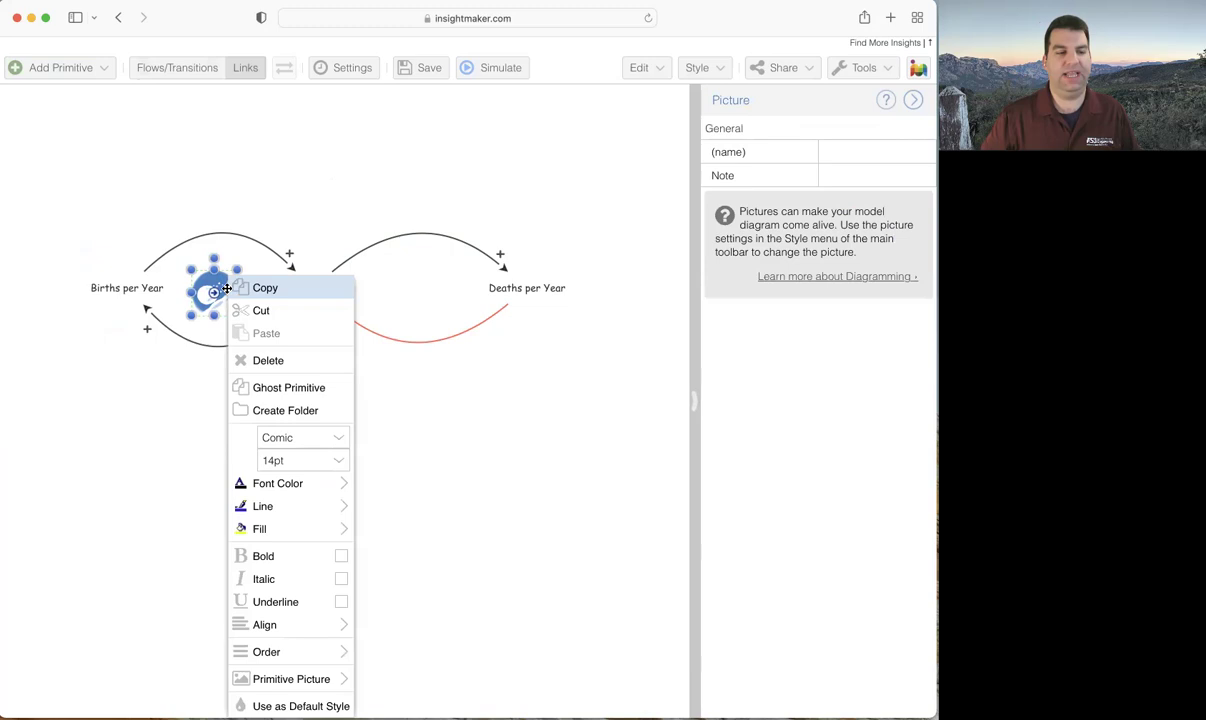
mouse_move(291, 677)
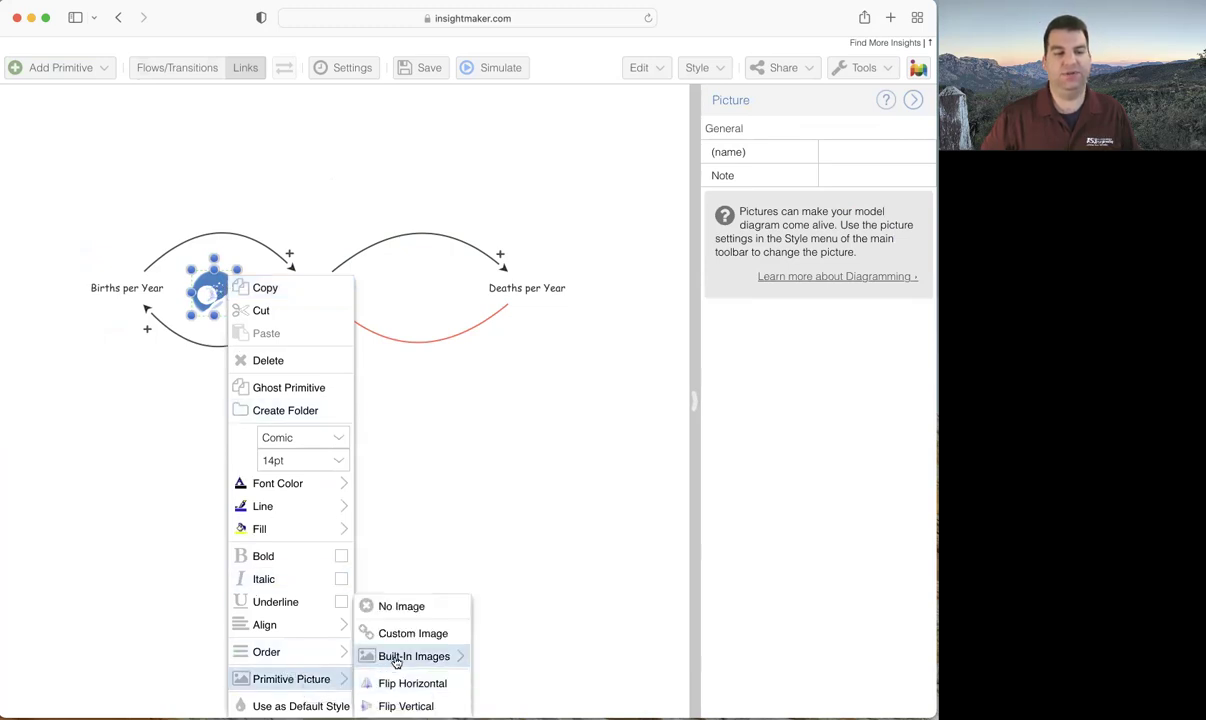
mouse_move(397, 659)
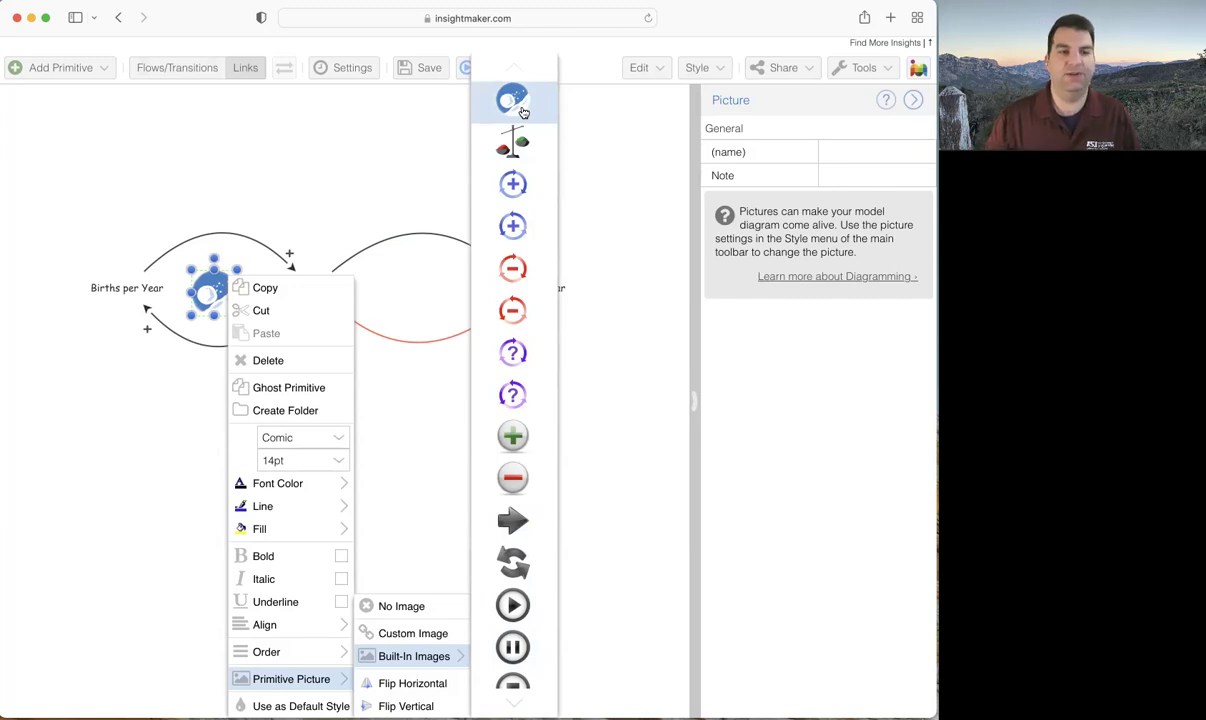
left_click(537, 187)
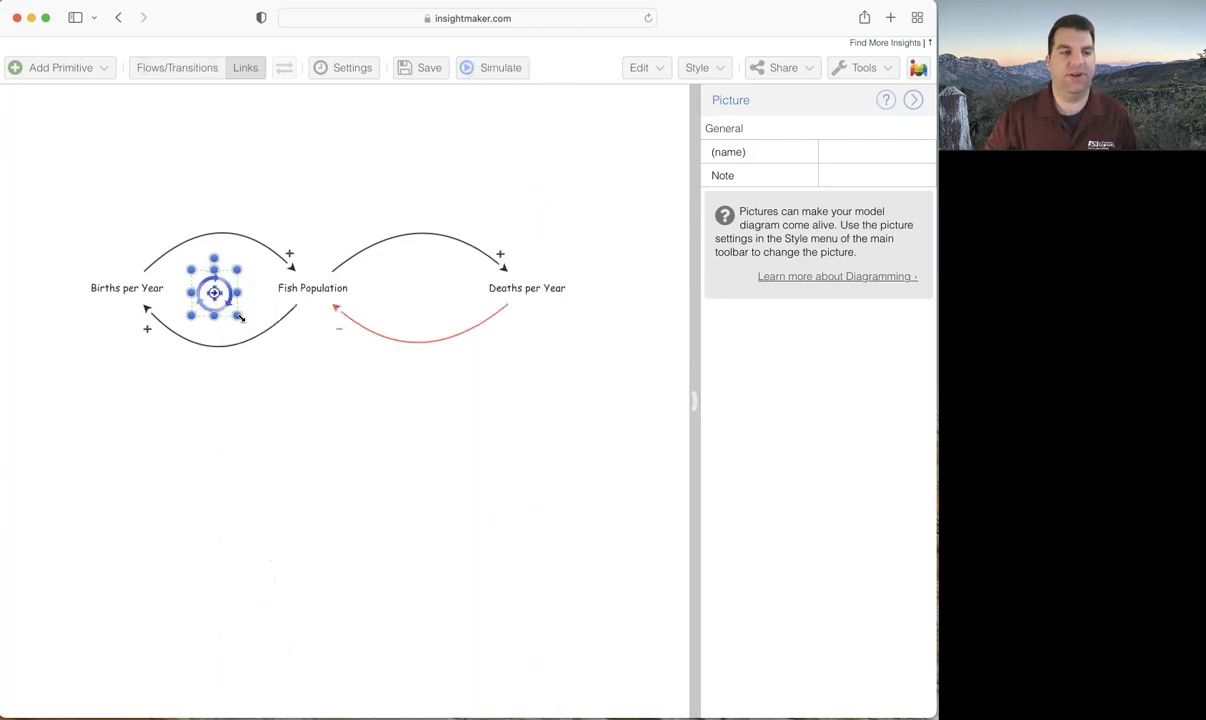
- Enlarge the blue plus loop picture and recenter it inside the loop between Births per Year and Fish Population
mouse_move(239, 316)
left_mouse_down()
mouse_move(306, 400)
mouse_move(245, 315)
mouse_move(257, 318)
mouse_move(264, 328)
mouse_move(226, 309)
mouse_move(237, 309)
left_mouse_up()
left_click(318, 428)
left_click(235, 309)
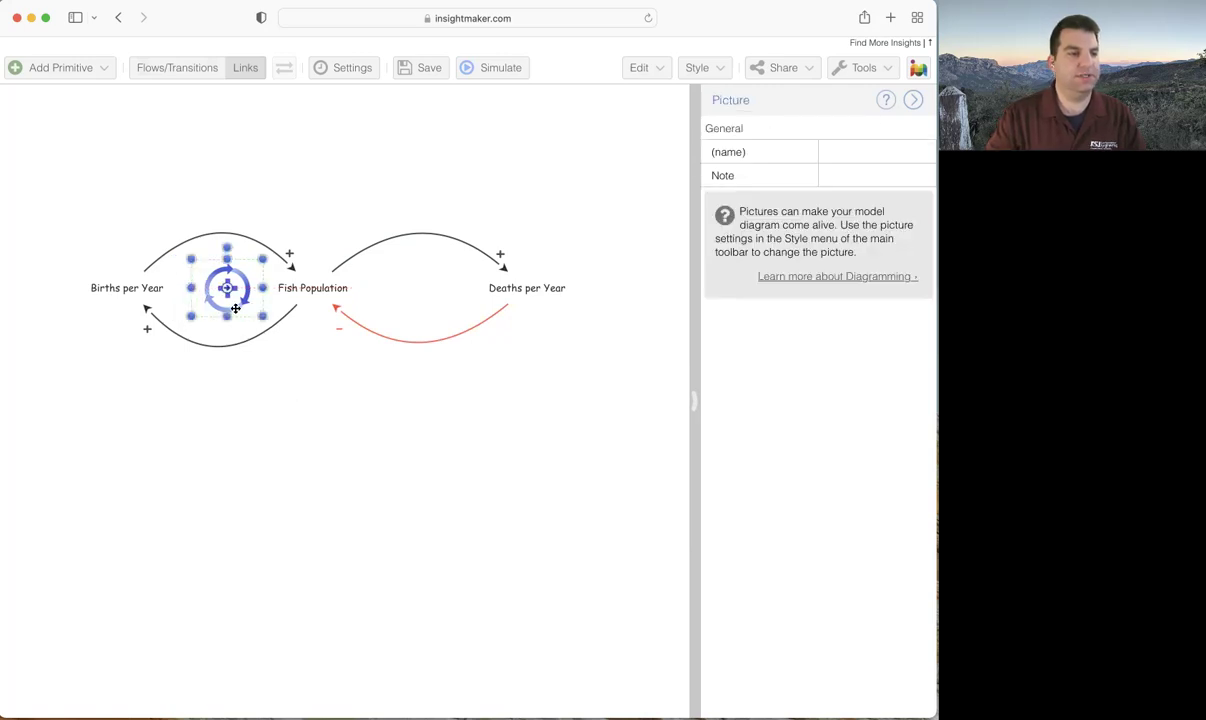
left_click_drag(235, 309, 214, 300)
left_click(298, 382)
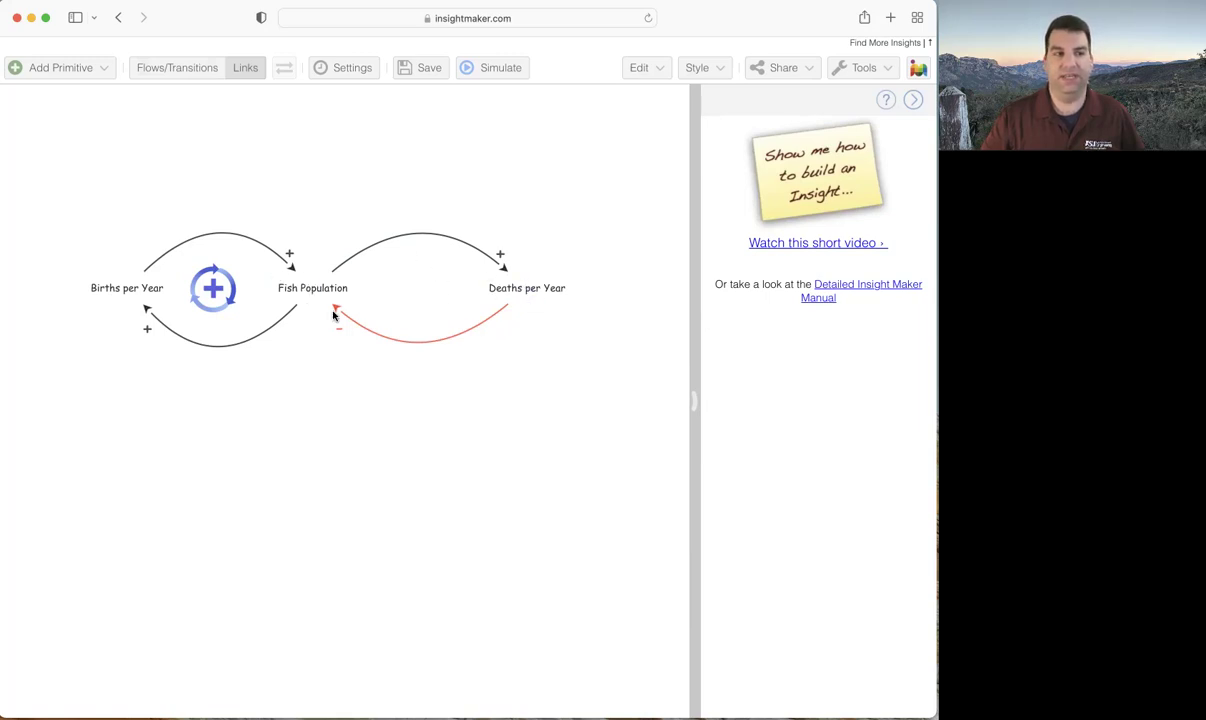
- Add a second picture and place it at the center of the loop between Fish Population and Deaths per Year
left_click(100, 69)
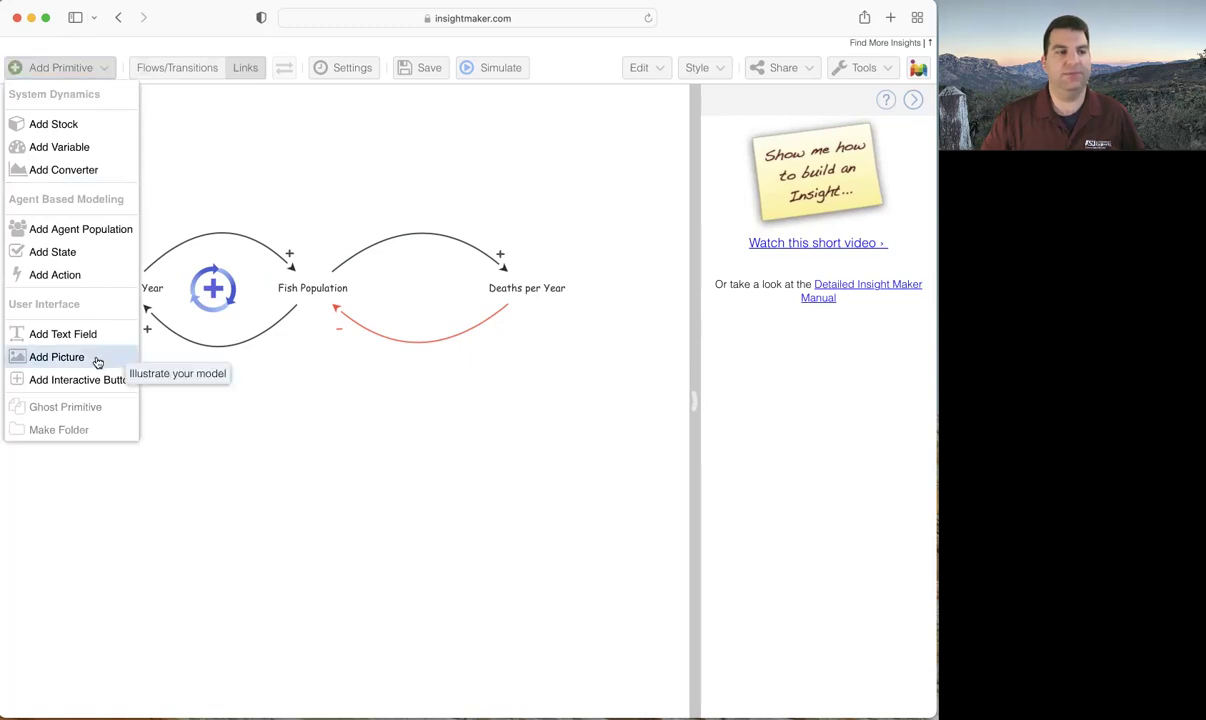
left_click(57, 357)
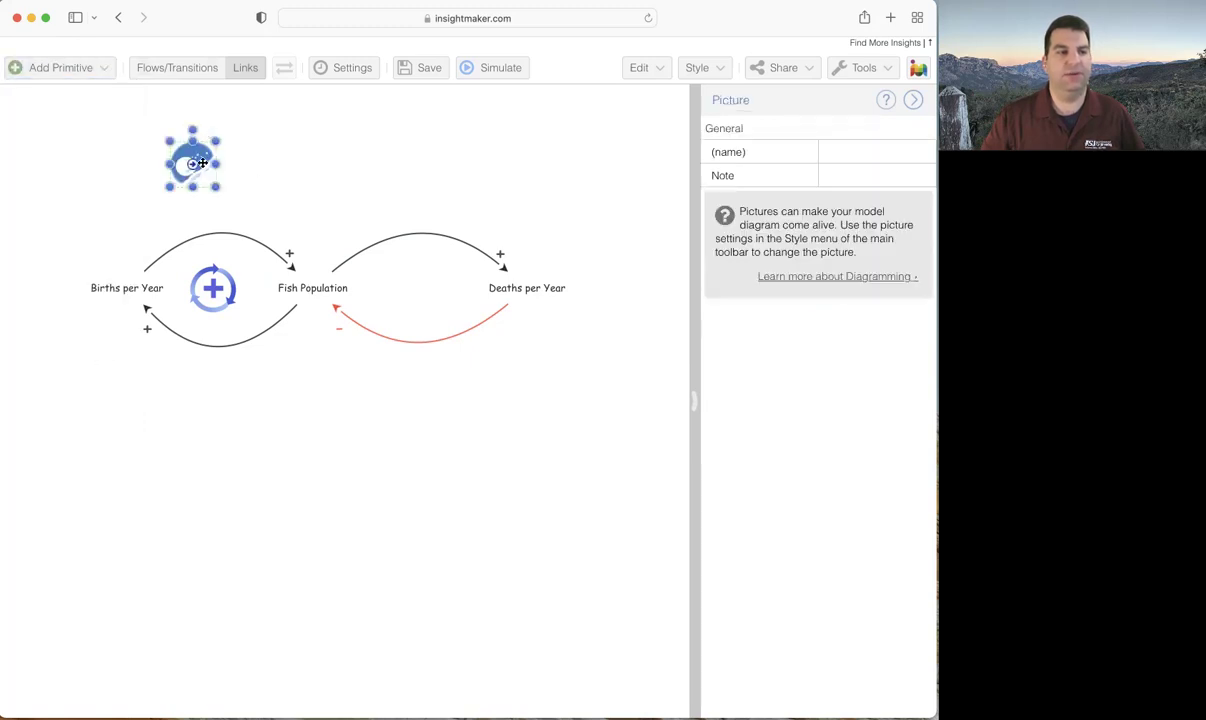
left_click_drag(313, 288, 421, 285)
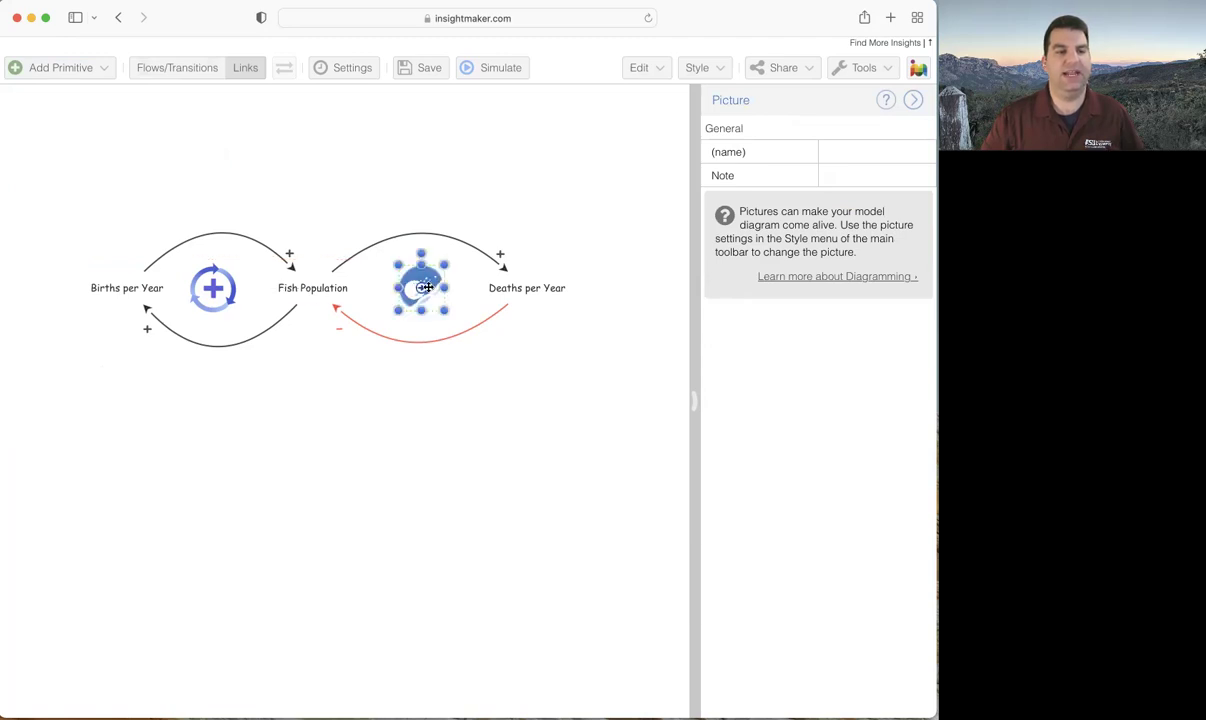
- Change the picture between Fish Population and Deaths per Year to the built-in red minus loop image with clockwise arrows
right_click(425, 288)
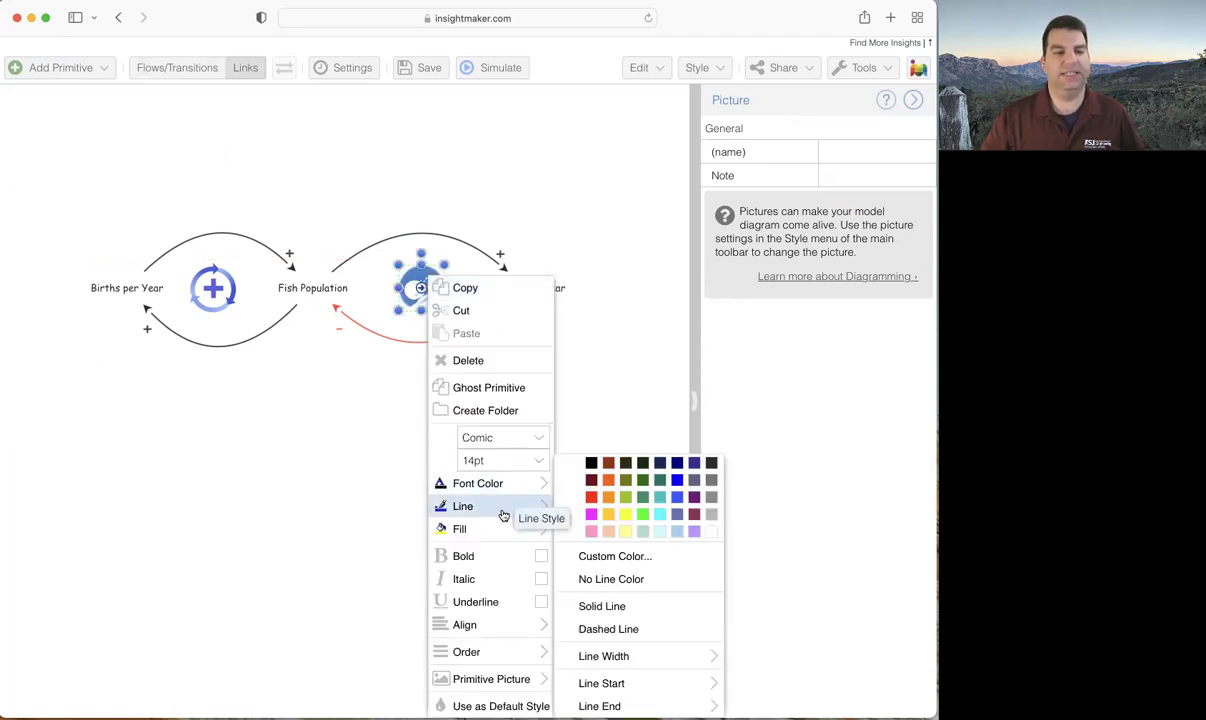
mouse_move(501, 683)
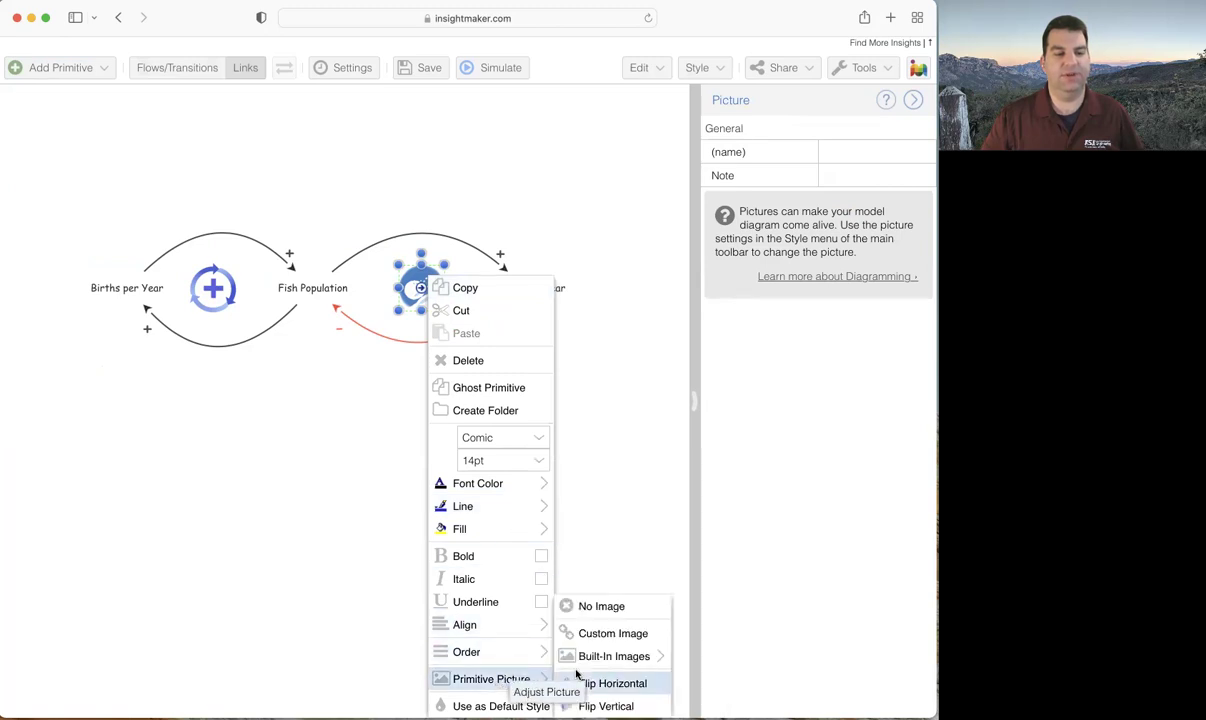
mouse_move(590, 666)
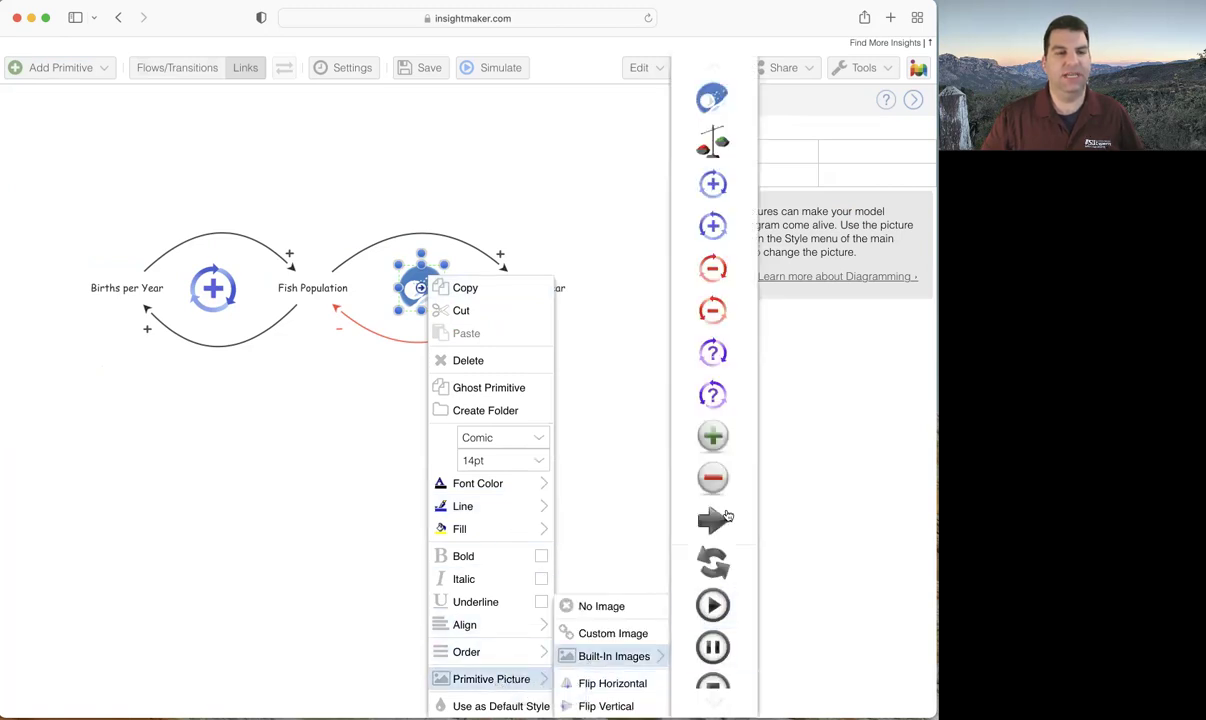
left_click(723, 275)
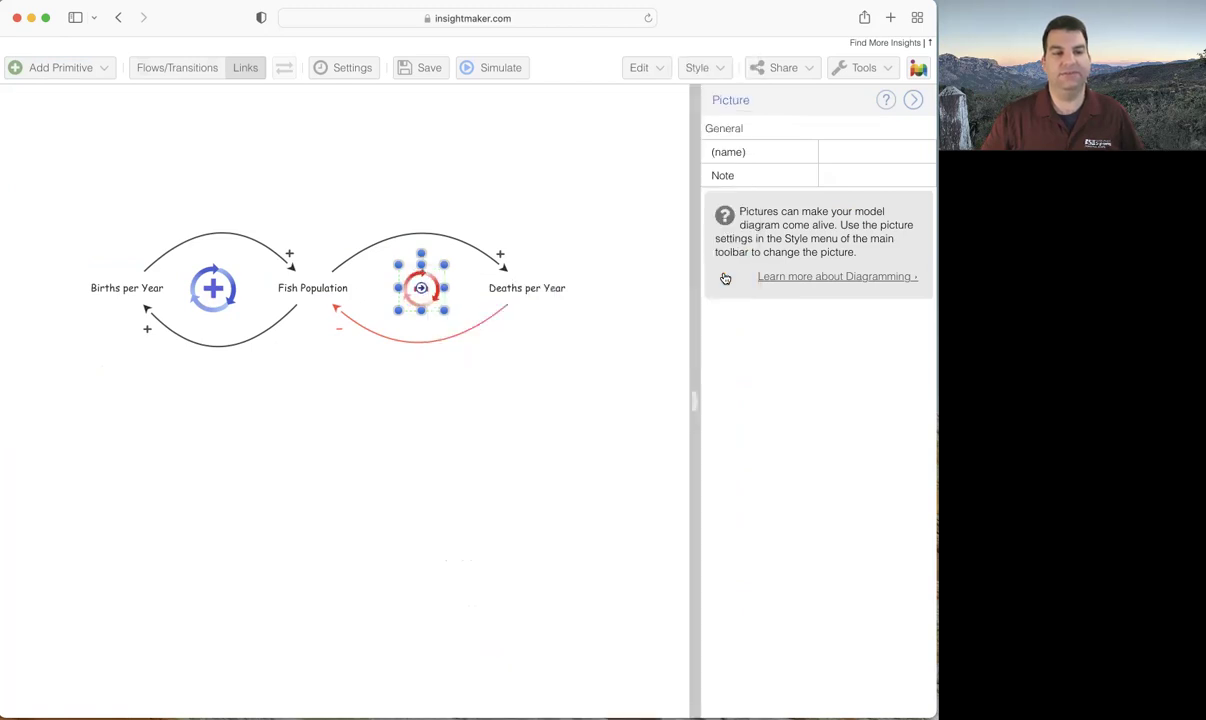
left_click(578, 184)
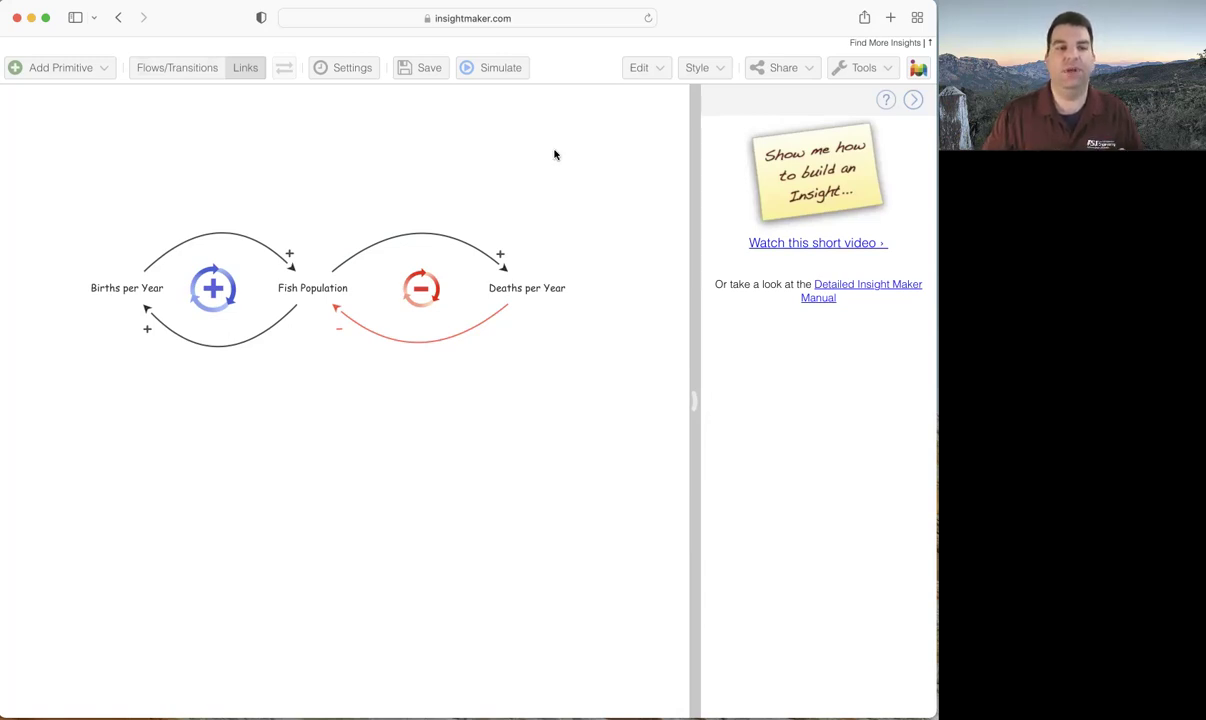
left_click(810, 70)
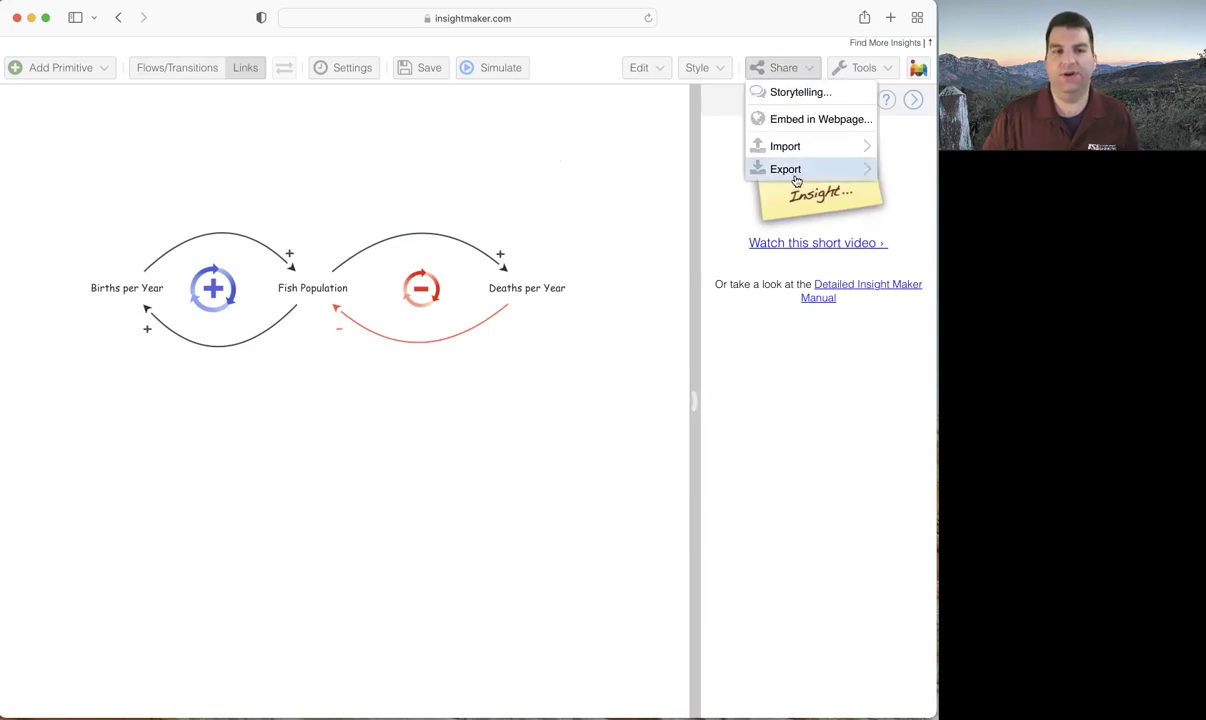
mouse_move(796, 173)
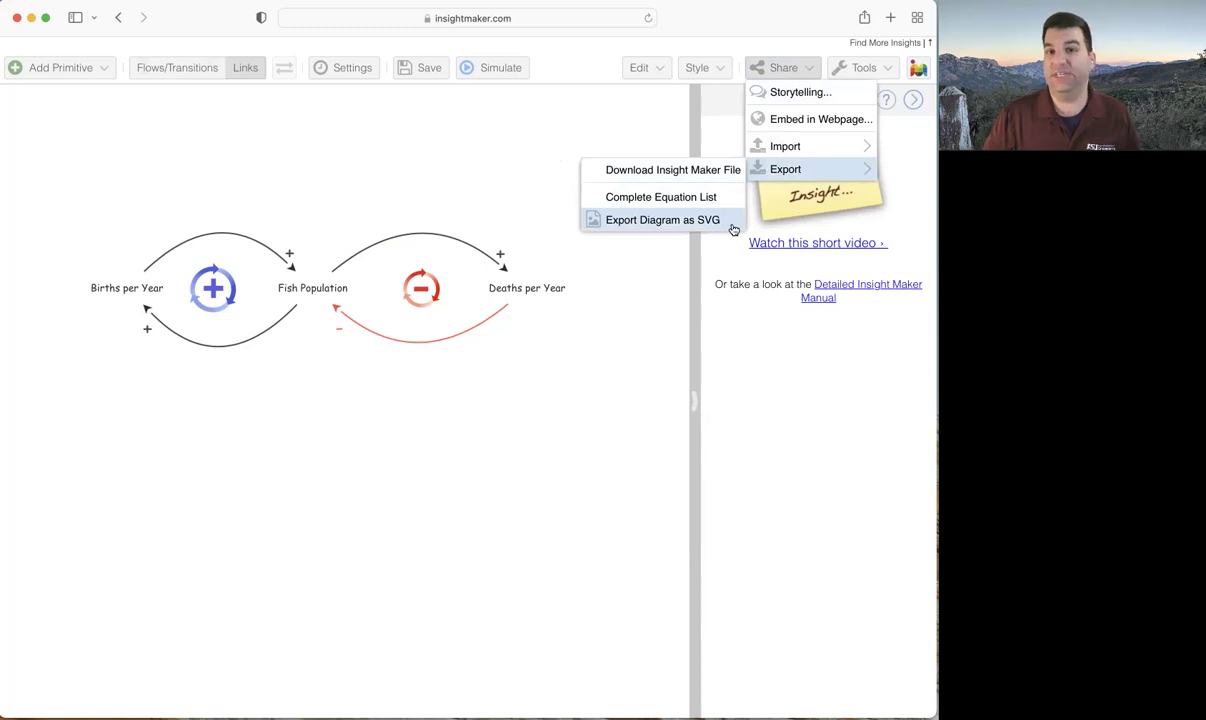
left_click(700, 220)
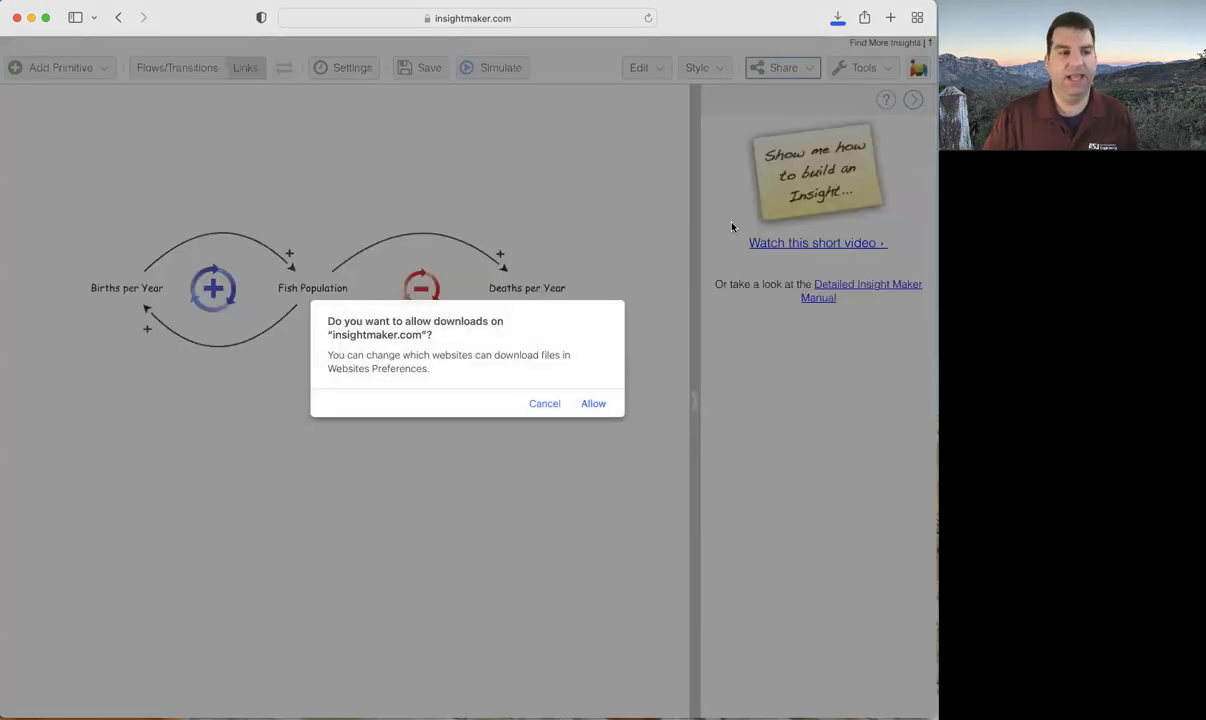
left_click(544, 404)
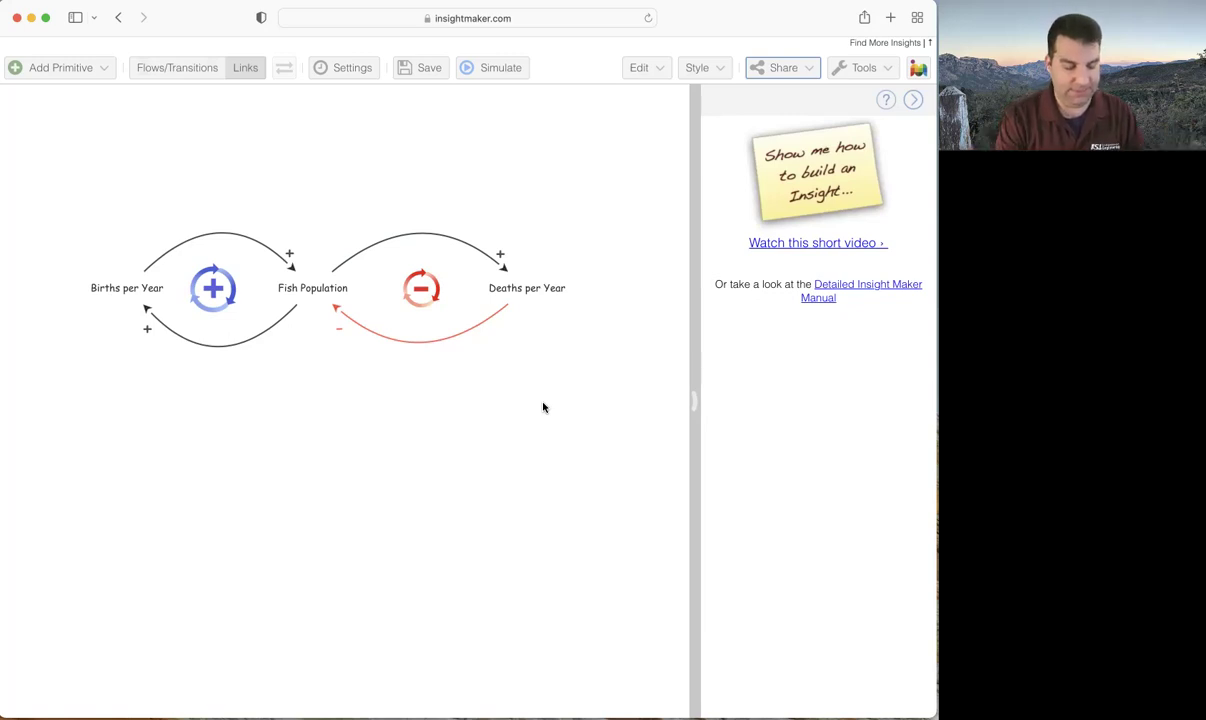
- Open the Screenshot app and capture a region framed tightly around the whole causal loop diagram
key("super+space")
type("s")
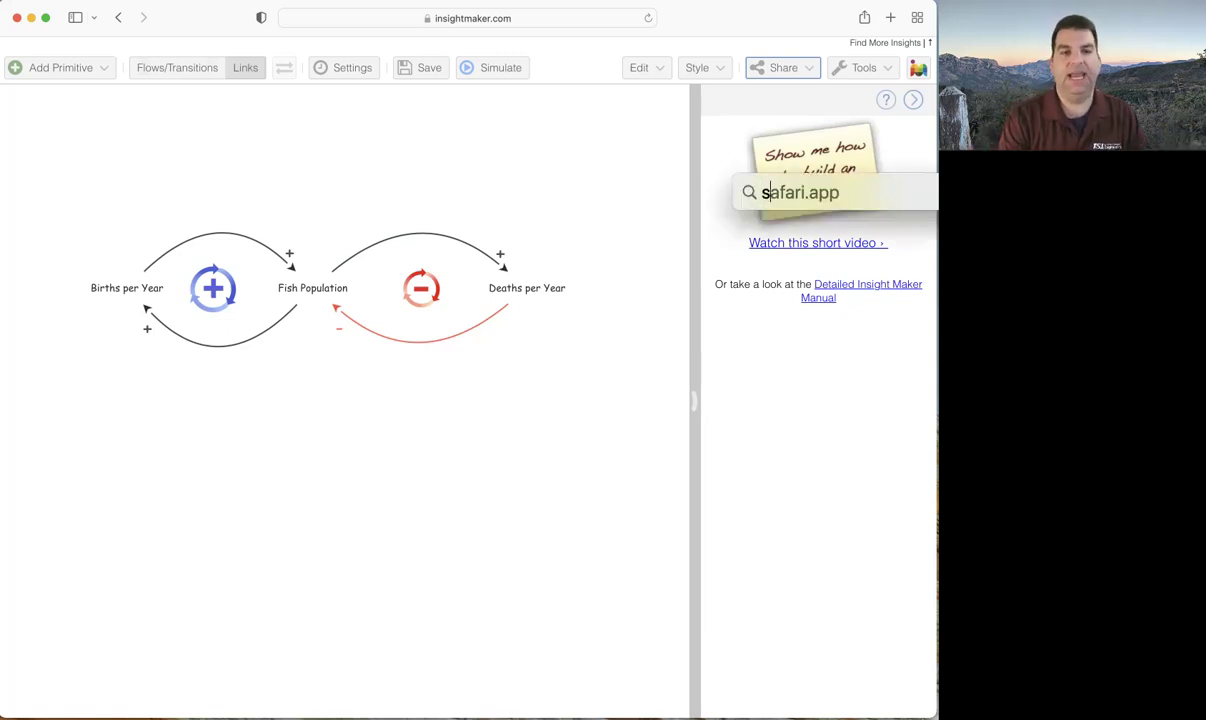
type("creenshot")
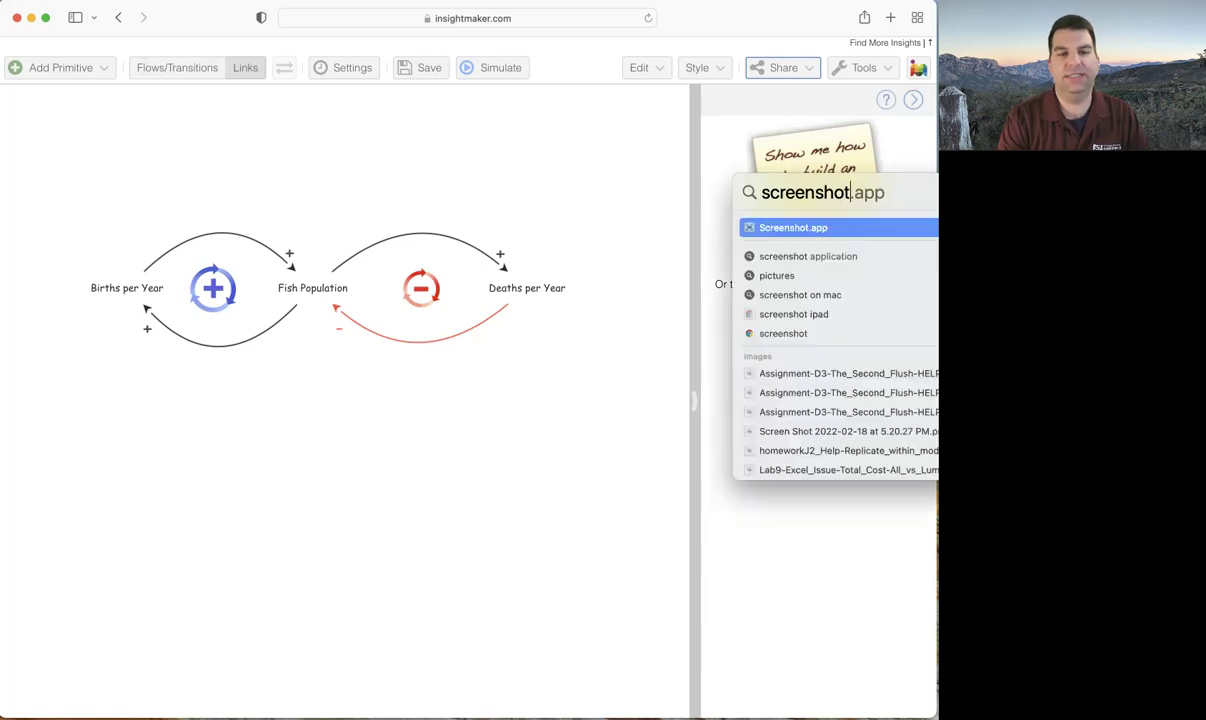
key("Return")
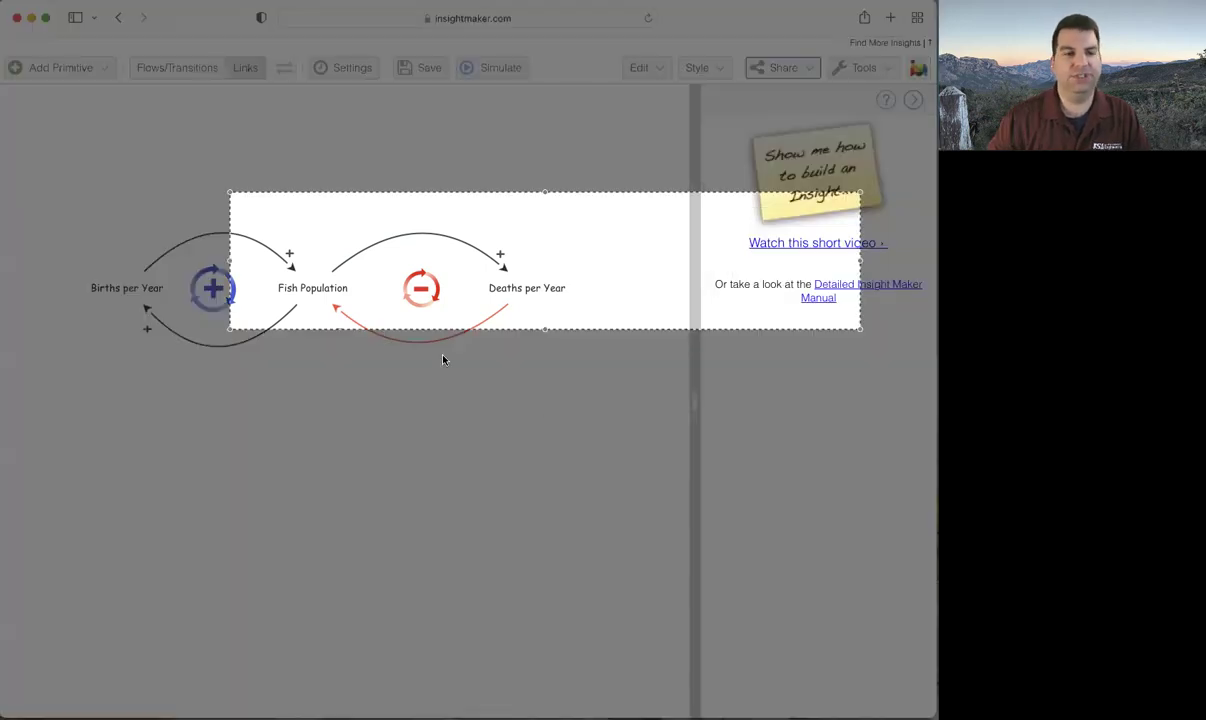
left_click_drag(583, 276, 467, 320)
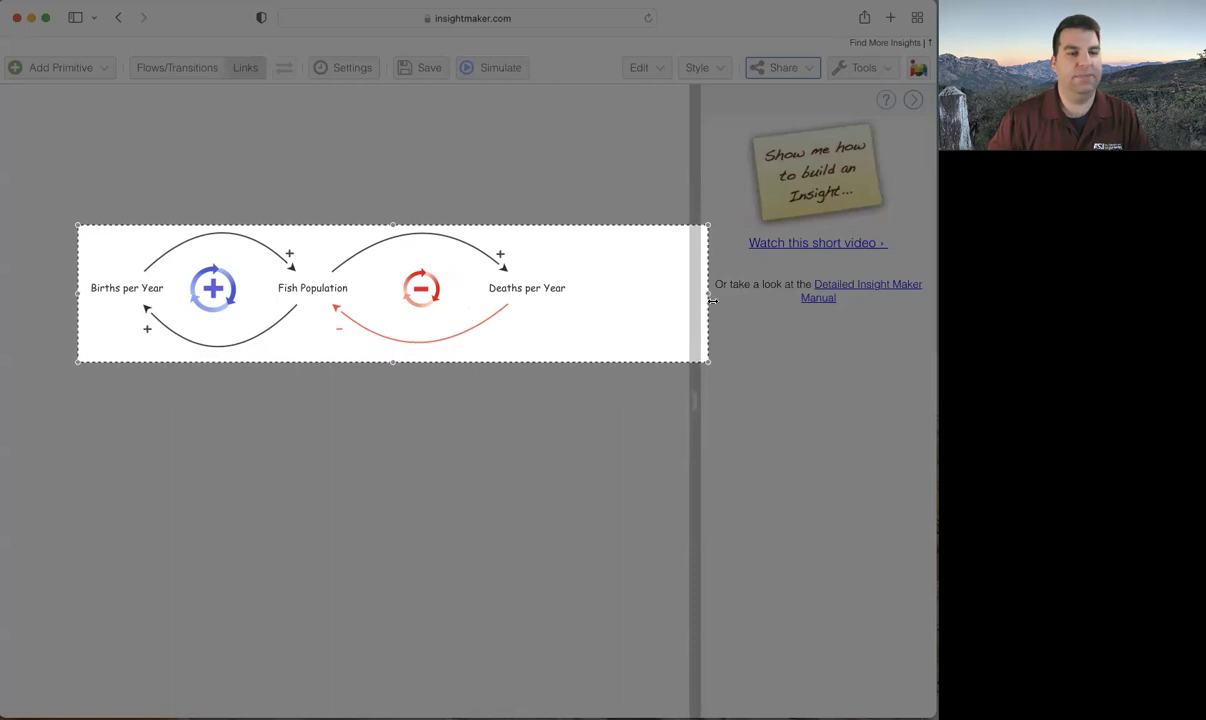
left_click_drag(708, 300, 577, 303)
left_click_drag(326, 365, 329, 356)
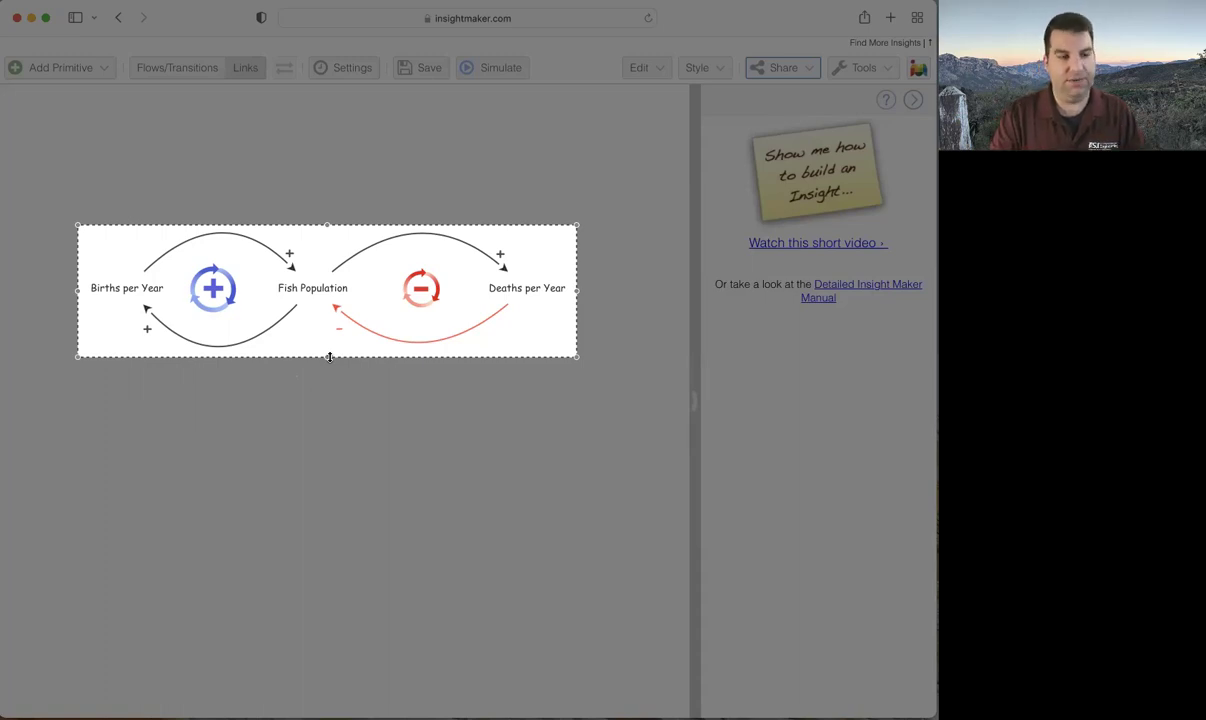
left_click(332, 360)
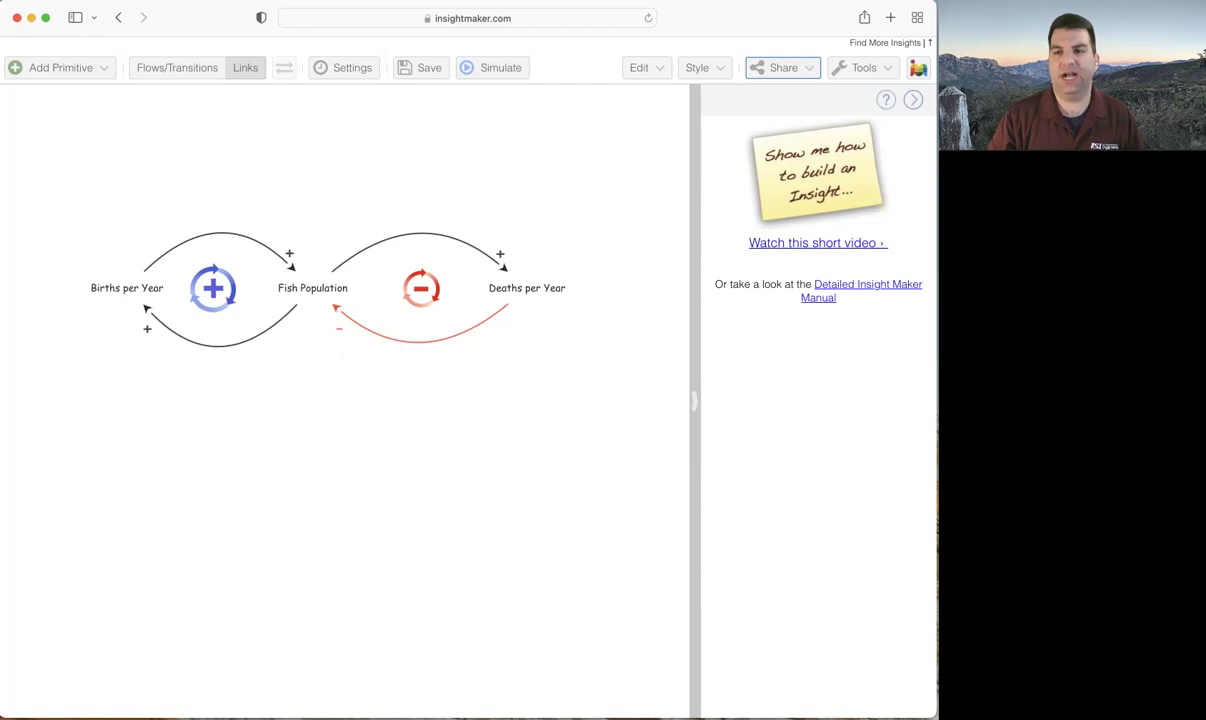
- Switch to the blank Word document and paste the captured diagram image into it
key("super+Tab")
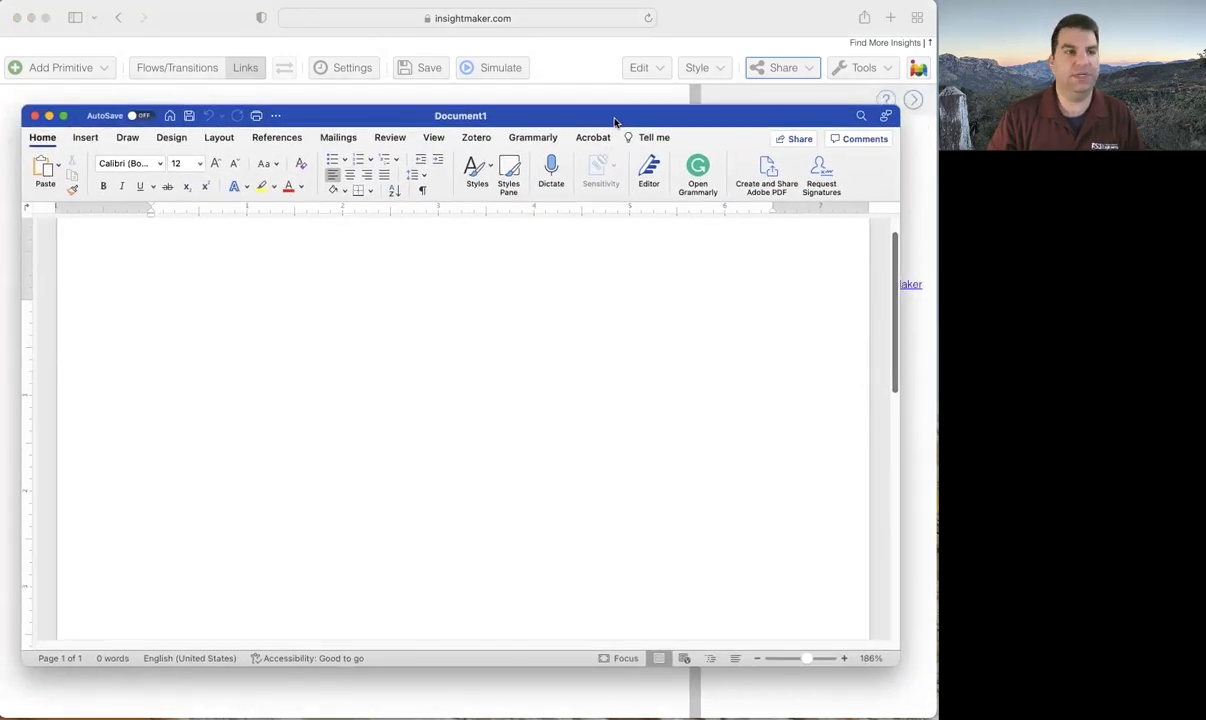
right_click(201, 312)
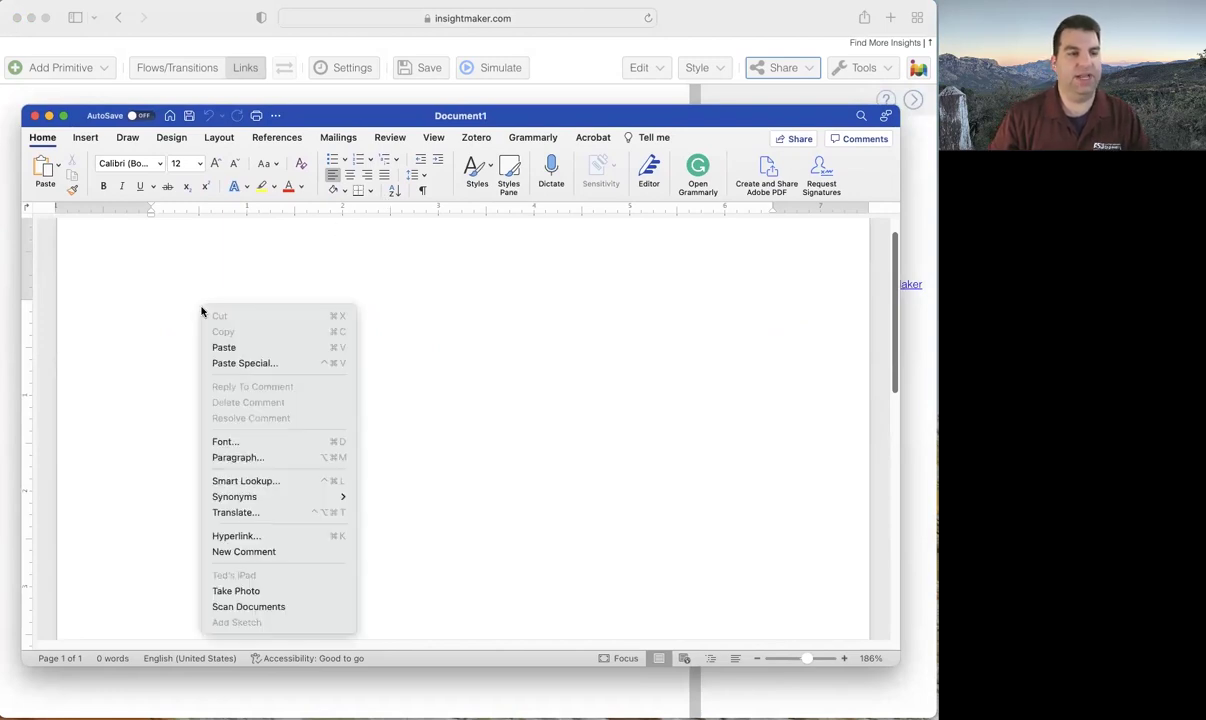
left_click(254, 347)
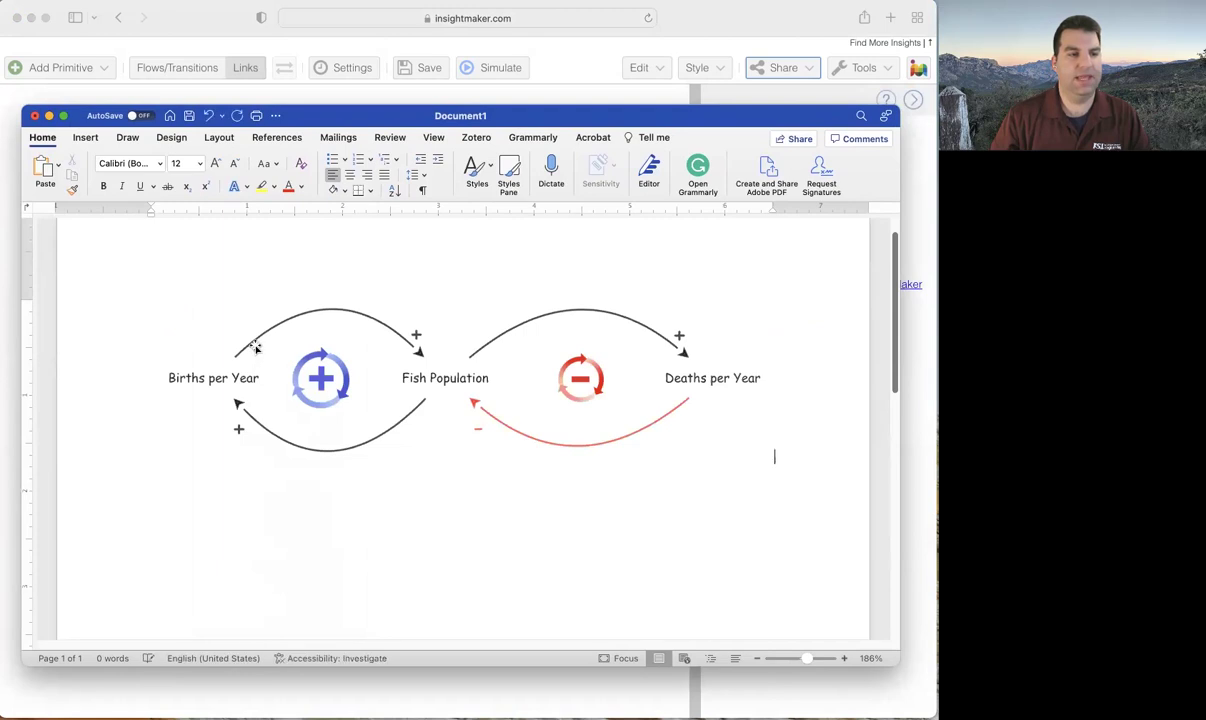
left_click(527, 421)
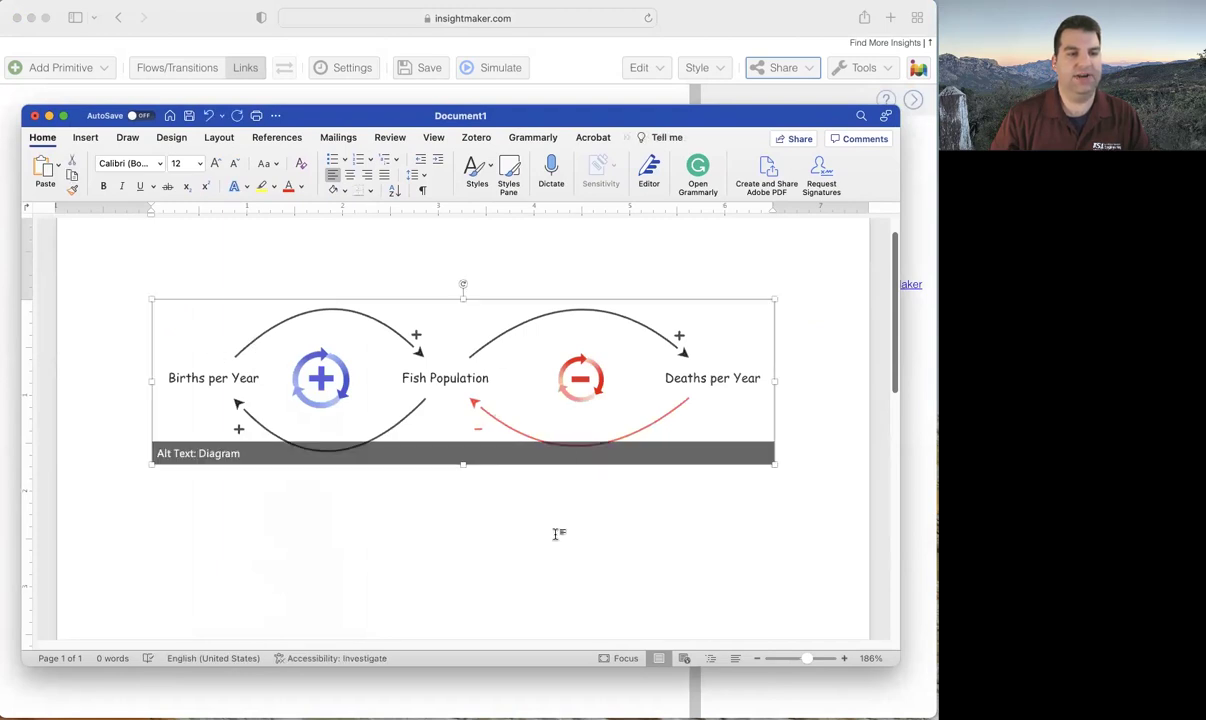
key("super+a")
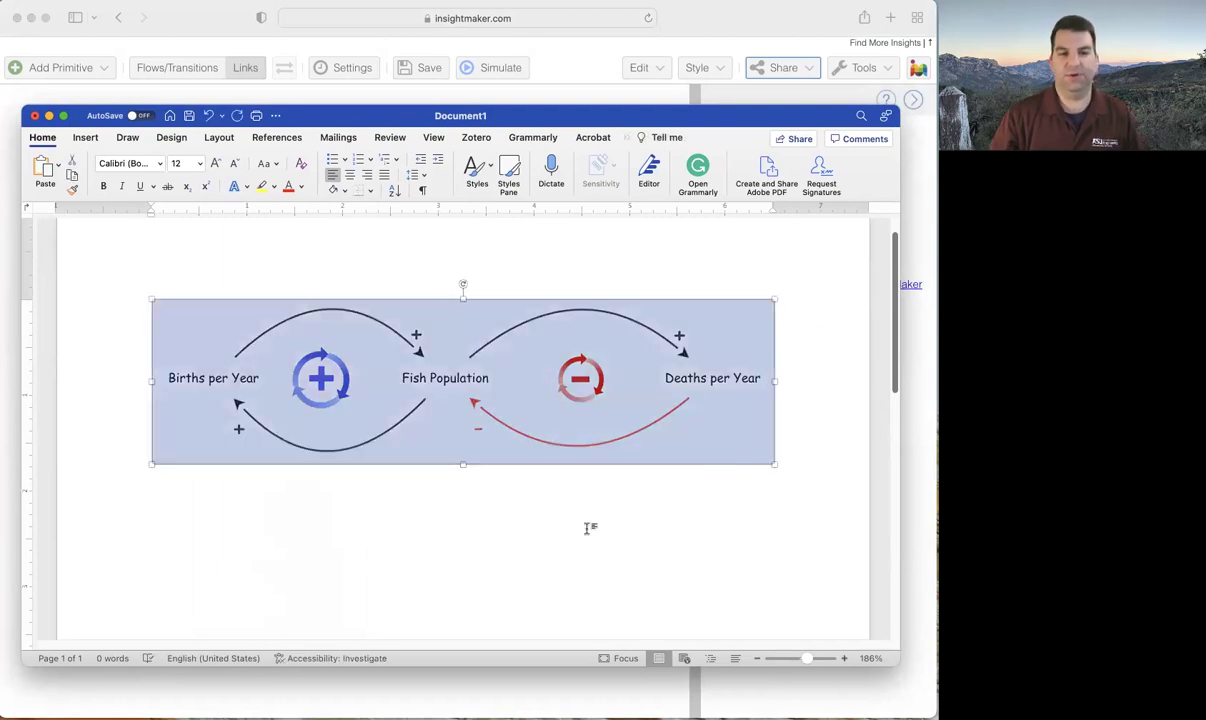
- Insert a line above the pasted diagram in the Word document and enter the text "Report" there
left_click(791, 413)
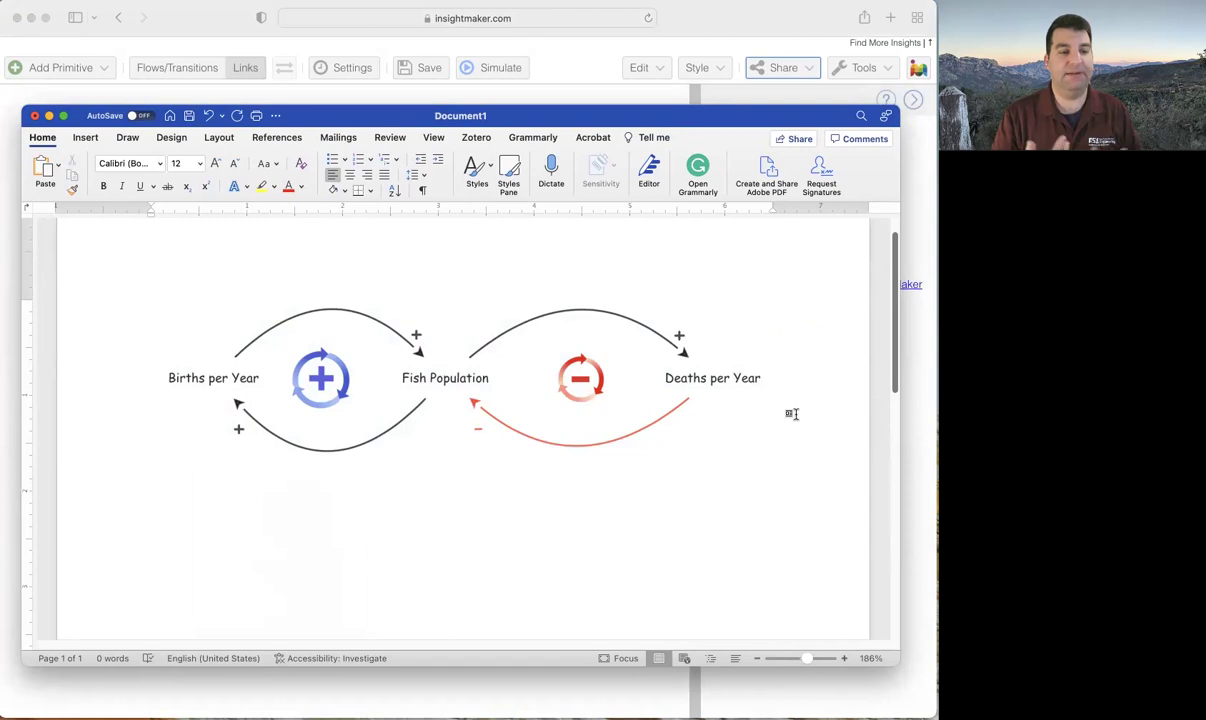
key("Home")
key("Return")
key("Up")
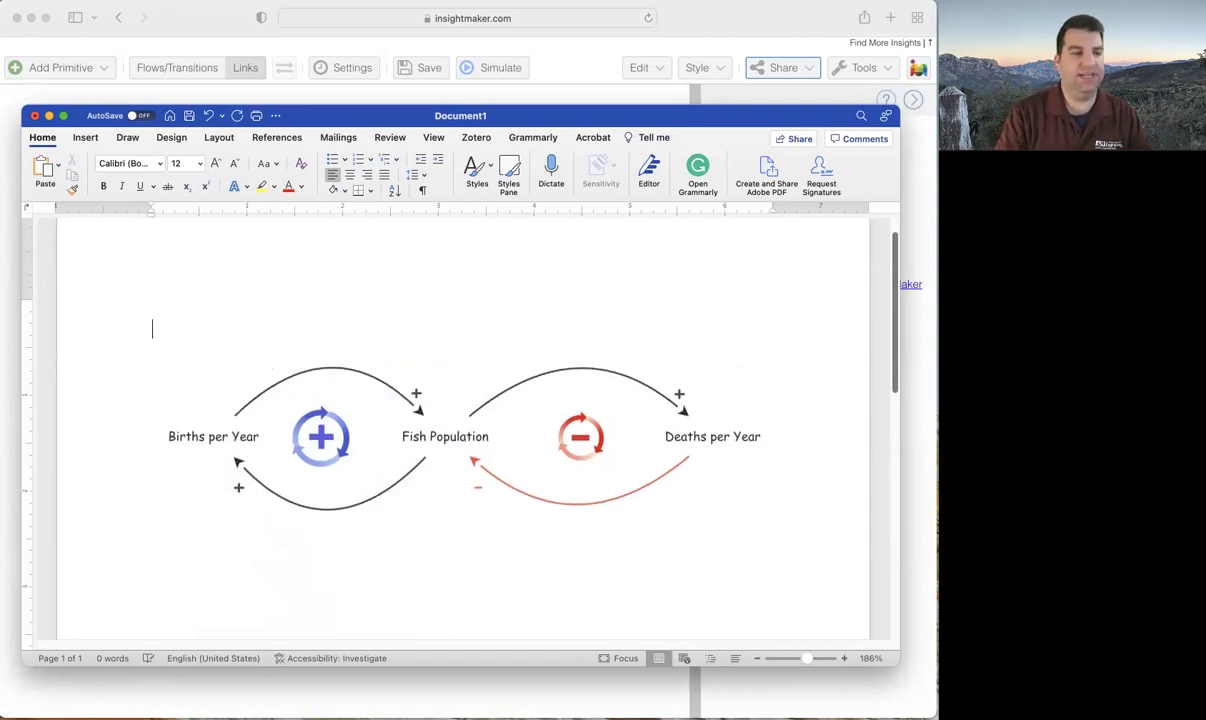
type("Report")
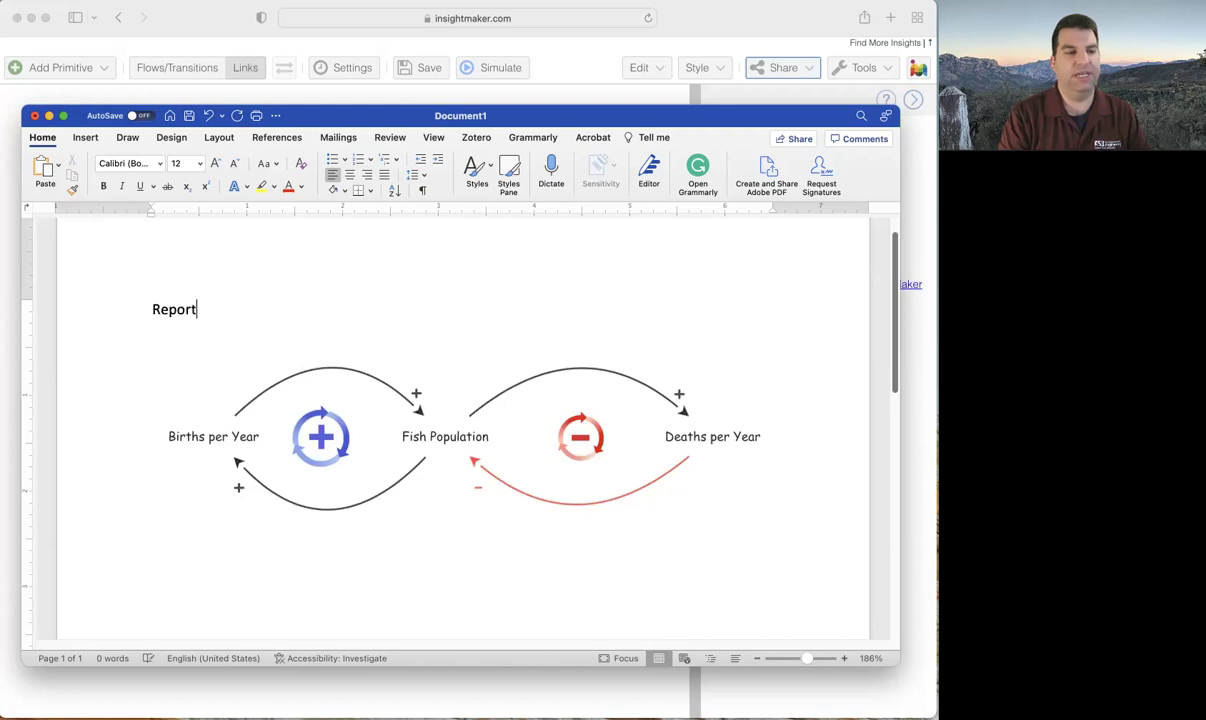
- Scale down the pasted diagram image proportionally in the Word document and switch back to Insight Maker
left_click(408, 416)
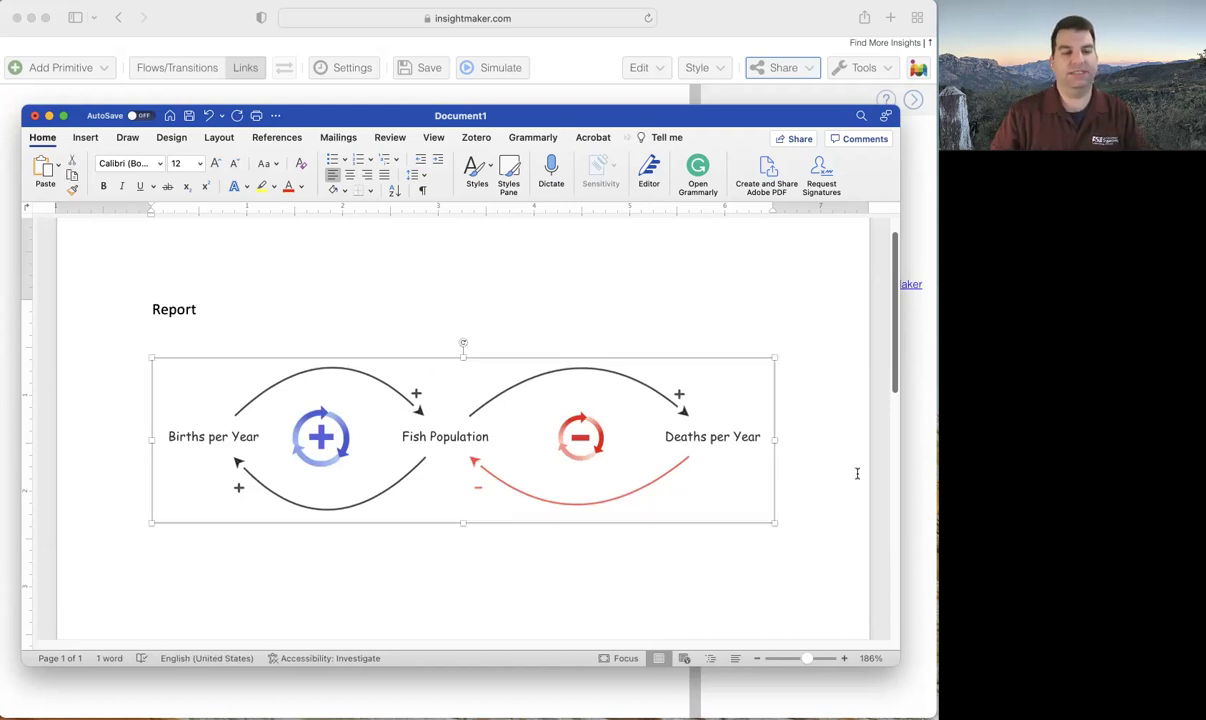
left_click_drag(781, 520, 670, 522)
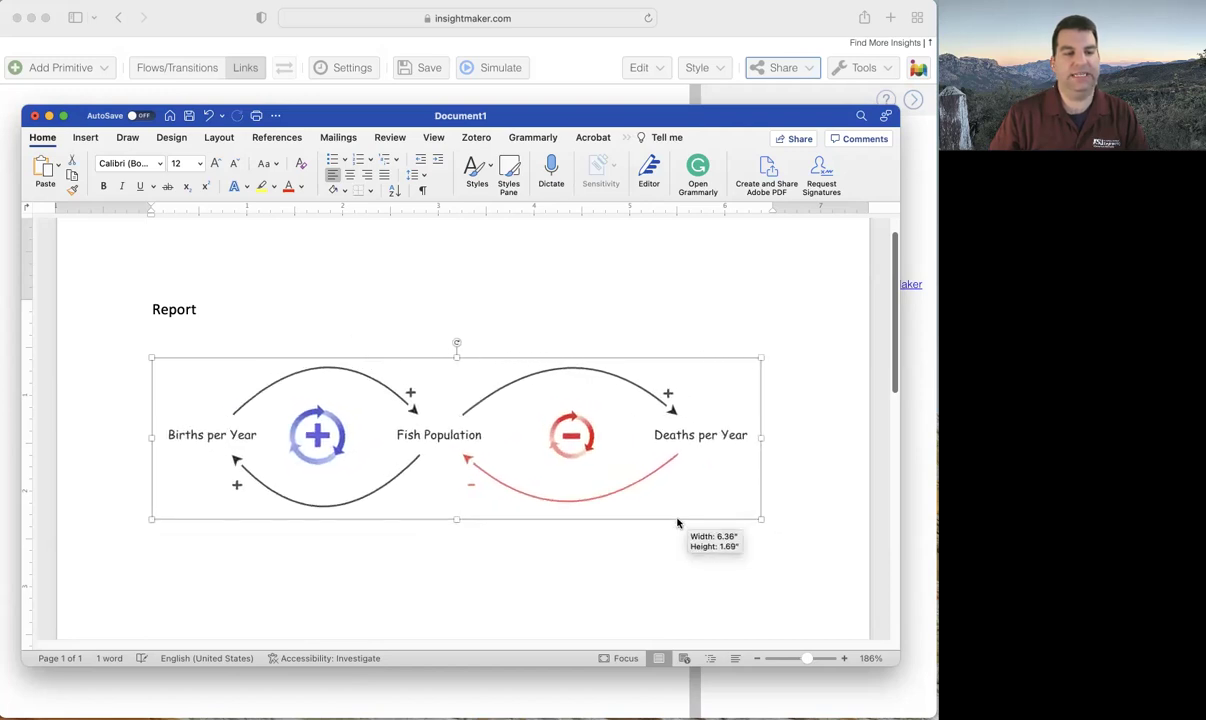
key("super+Tab")
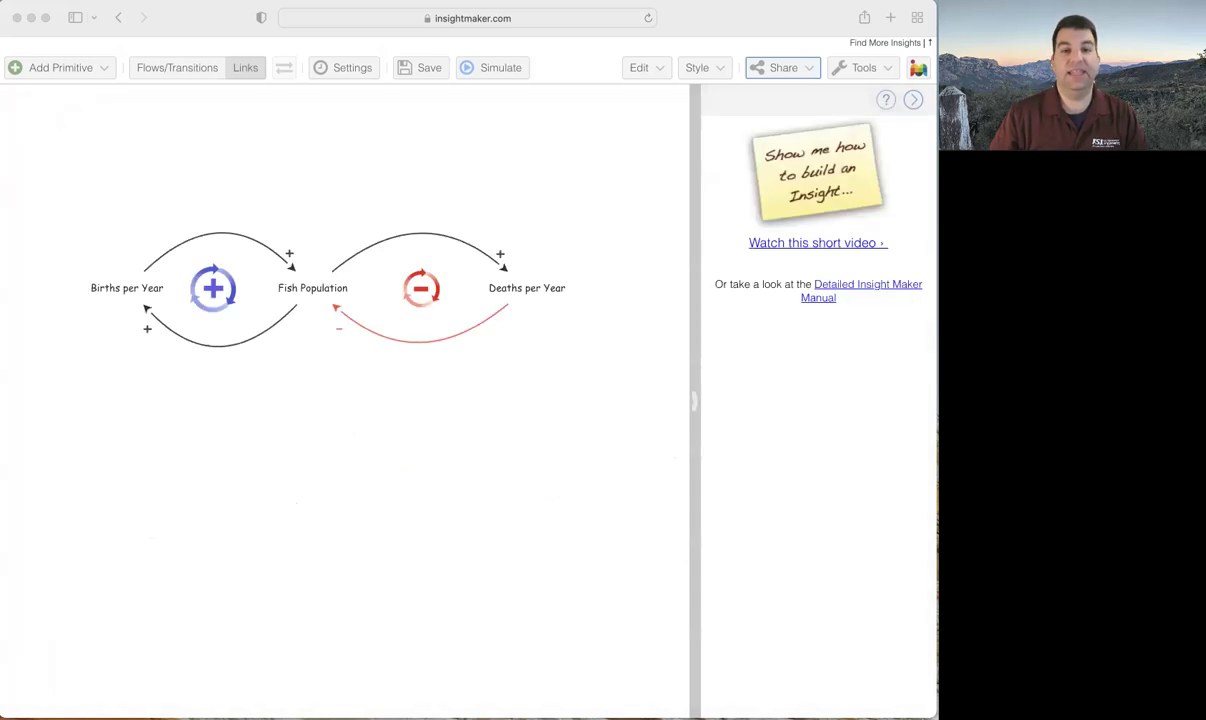
left_click(252, 530)
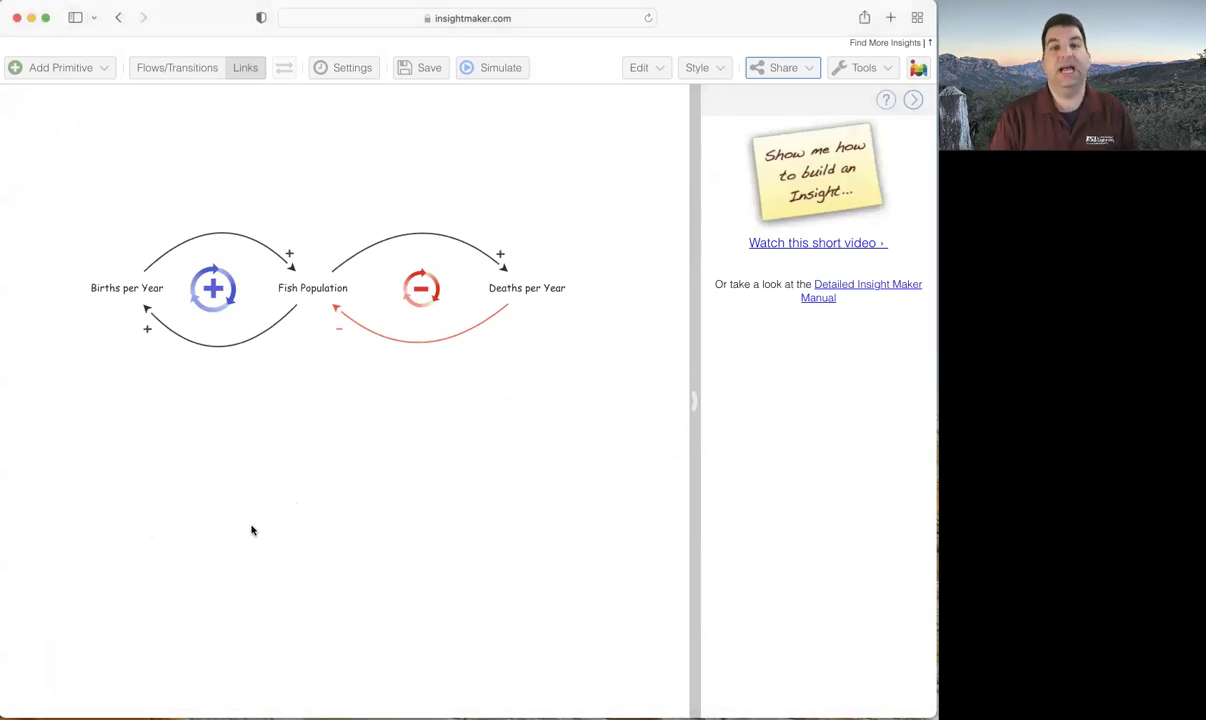